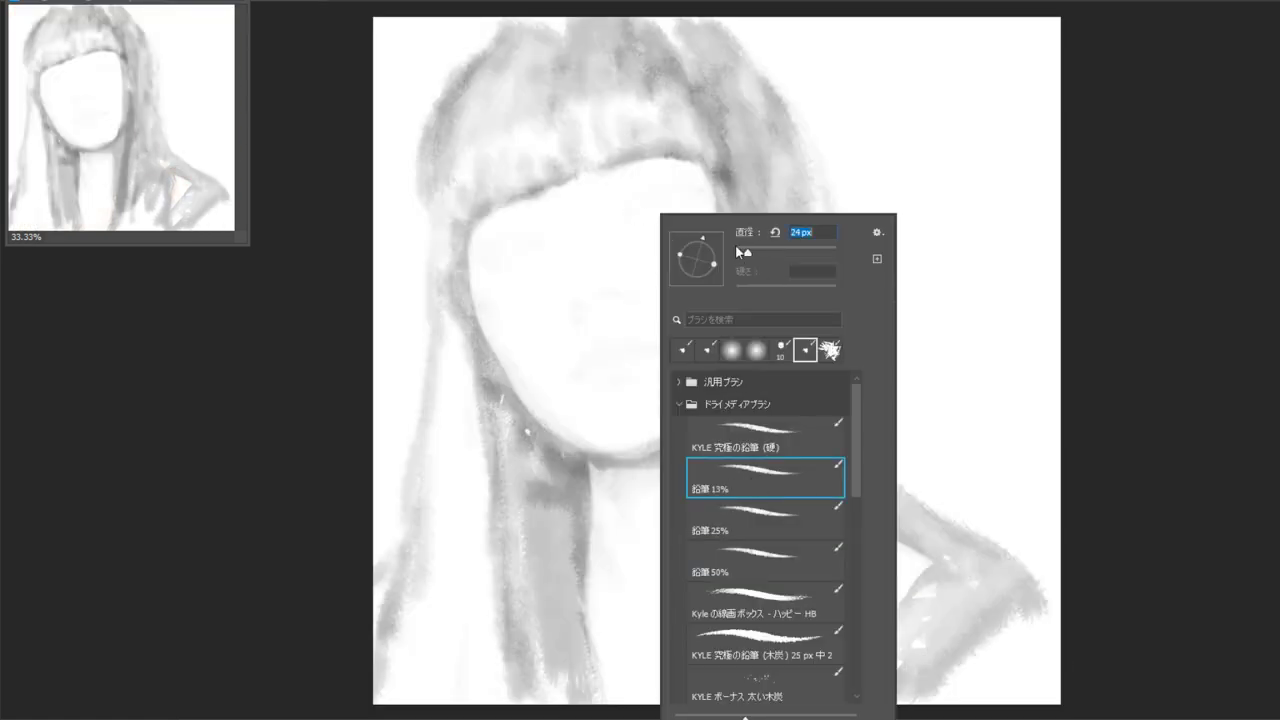
Darken the eyeliner and irises of both eyes with pencil strokes
{"action": "left_click", "coordinate": [629, 204]}
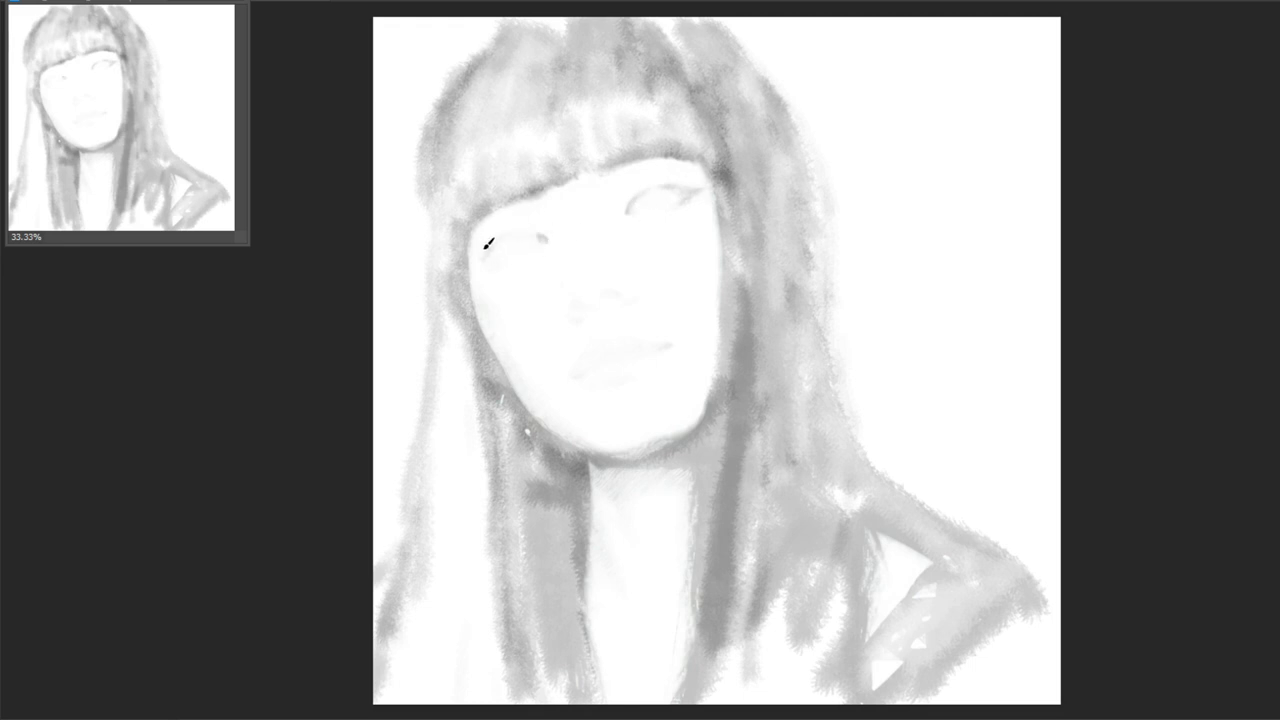
{"action": "left_click_drag", "start_coordinate": [708, 174], "coordinate": [682, 188]}
{"action": "right_click", "coordinate": [526, 236]}
{"action": "key", "text": "Return"}
{"action": "mouse_move", "coordinate": [520, 240]}
{"action": "left_mouse_down"}
{"action": "mouse_move", "coordinate": [505, 244]}
{"action": "mouse_move", "coordinate": [530, 232]}
{"action": "left_mouse_up"}
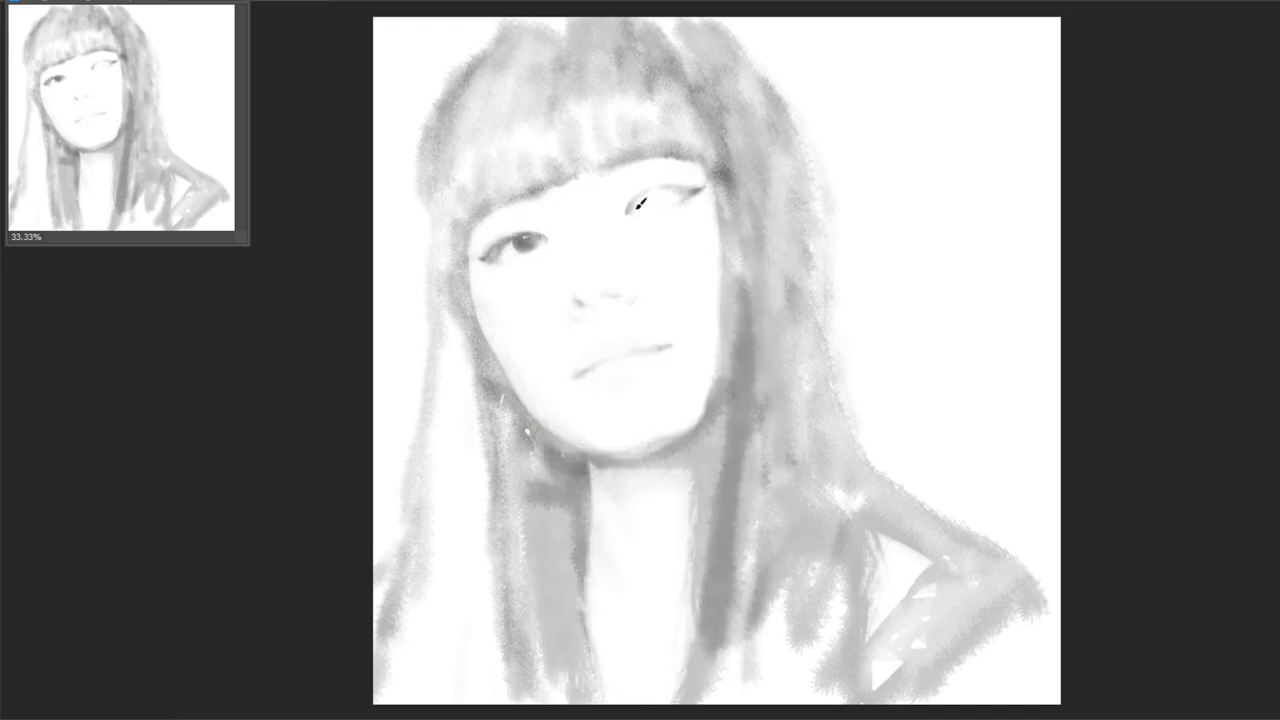
{"action": "mouse_move", "coordinate": [671, 193]}
{"action": "left_mouse_down"}
{"action": "mouse_move", "coordinate": [645, 198]}
{"action": "mouse_move", "coordinate": [705, 188]}
{"action": "left_mouse_up"}
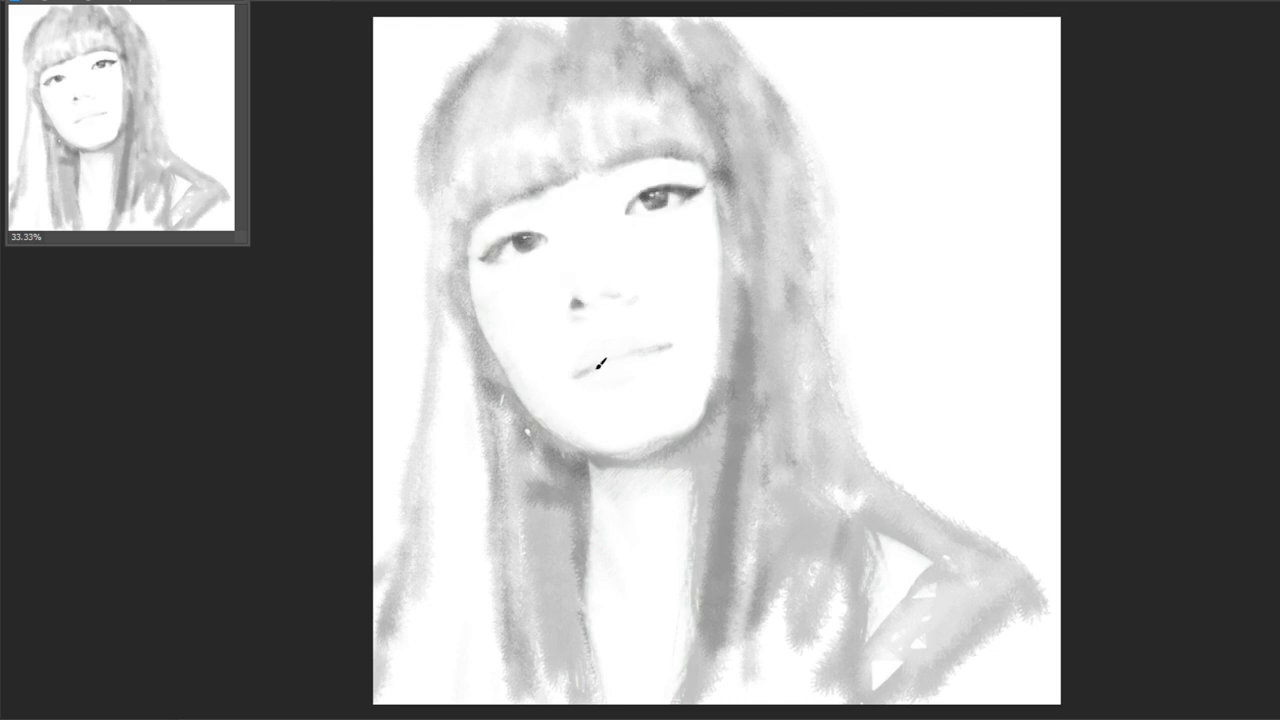
Darken the lip line, left cheek and jaw outline, face edge and left edge of the bangs
{"action": "left_click_drag", "start_coordinate": [598, 366], "coordinate": [665, 344]}
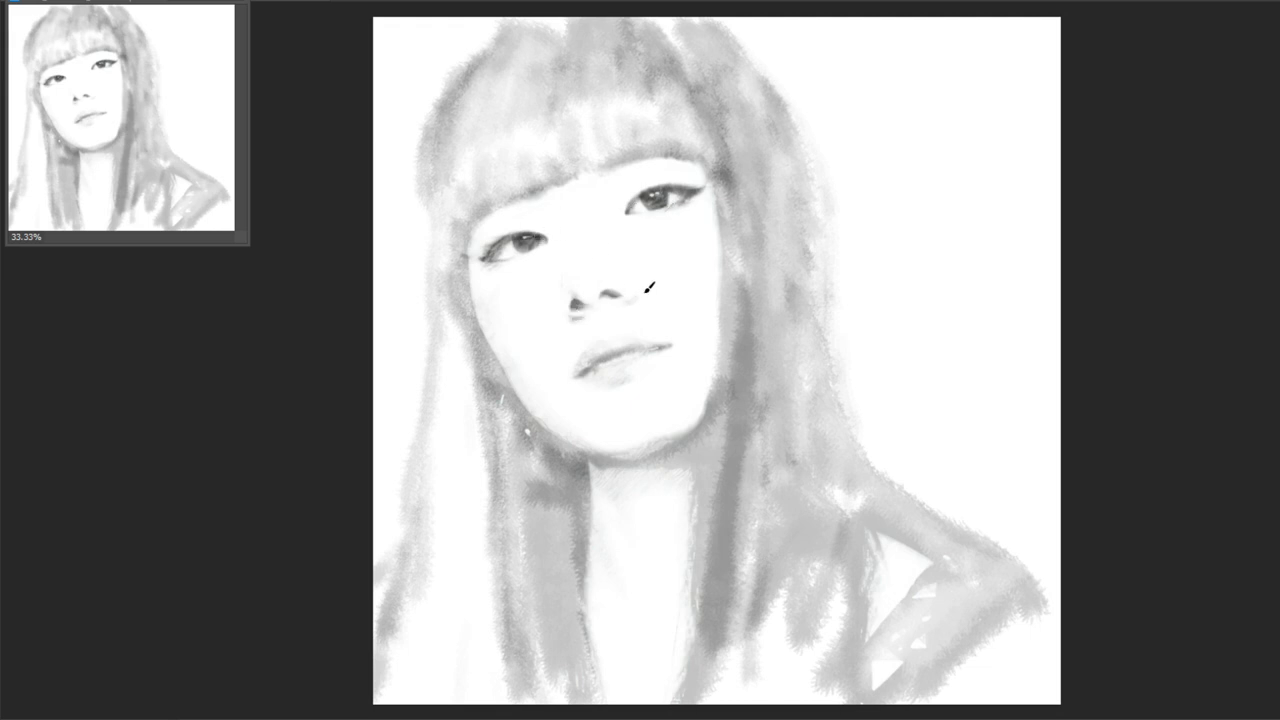
{"action": "mouse_move", "coordinate": [468, 224]}
{"action": "left_mouse_down"}
{"action": "mouse_move", "coordinate": [508, 400]}
{"action": "mouse_move", "coordinate": [540, 404]}
{"action": "mouse_move", "coordinate": [668, 344]}
{"action": "left_mouse_up"}
{"action": "mouse_move", "coordinate": [596, 466]}
{"action": "left_mouse_down"}
{"action": "mouse_move", "coordinate": [662, 452]}
{"action": "mouse_move", "coordinate": [726, 410]}
{"action": "left_mouse_up"}
{"action": "left_click_drag", "start_coordinate": [724, 197], "coordinate": [731, 243]}
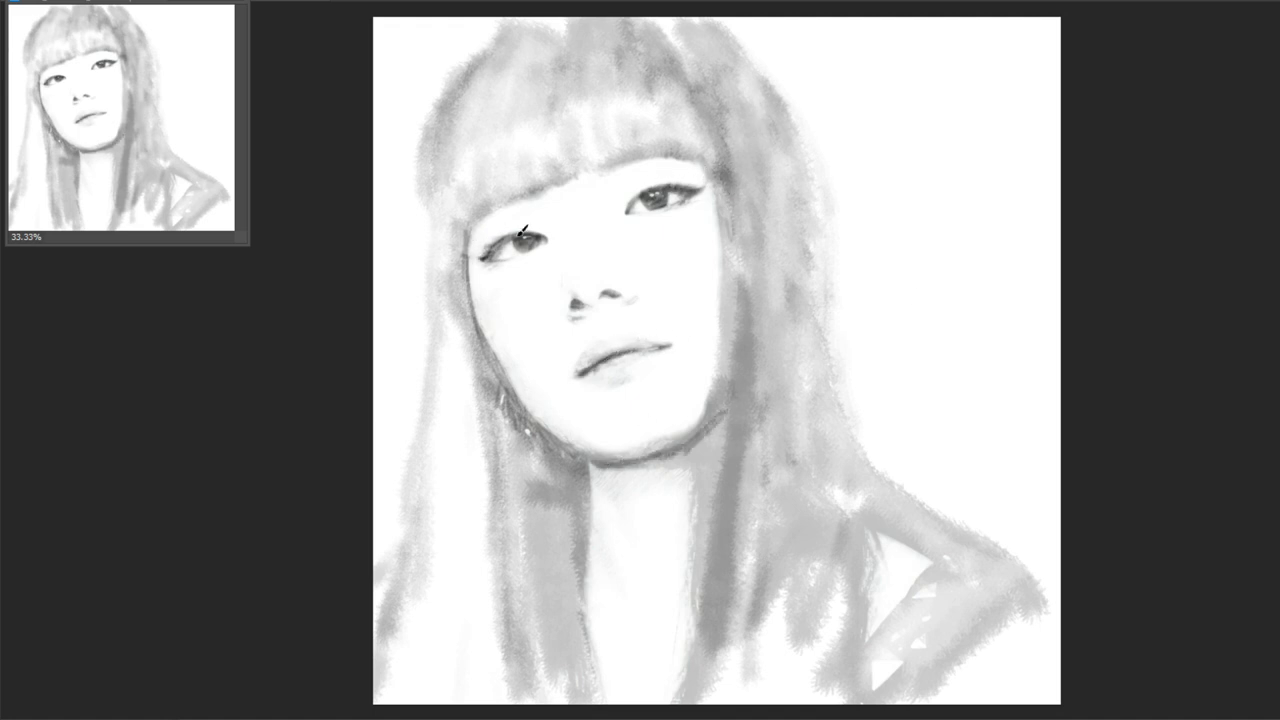
{"action": "mouse_move", "coordinate": [470, 216]}
{"action": "left_mouse_down"}
{"action": "mouse_move", "coordinate": [458, 170]}
{"action": "mouse_move", "coordinate": [512, 160]}
{"action": "mouse_move", "coordinate": [462, 85]}
{"action": "left_mouse_up"}
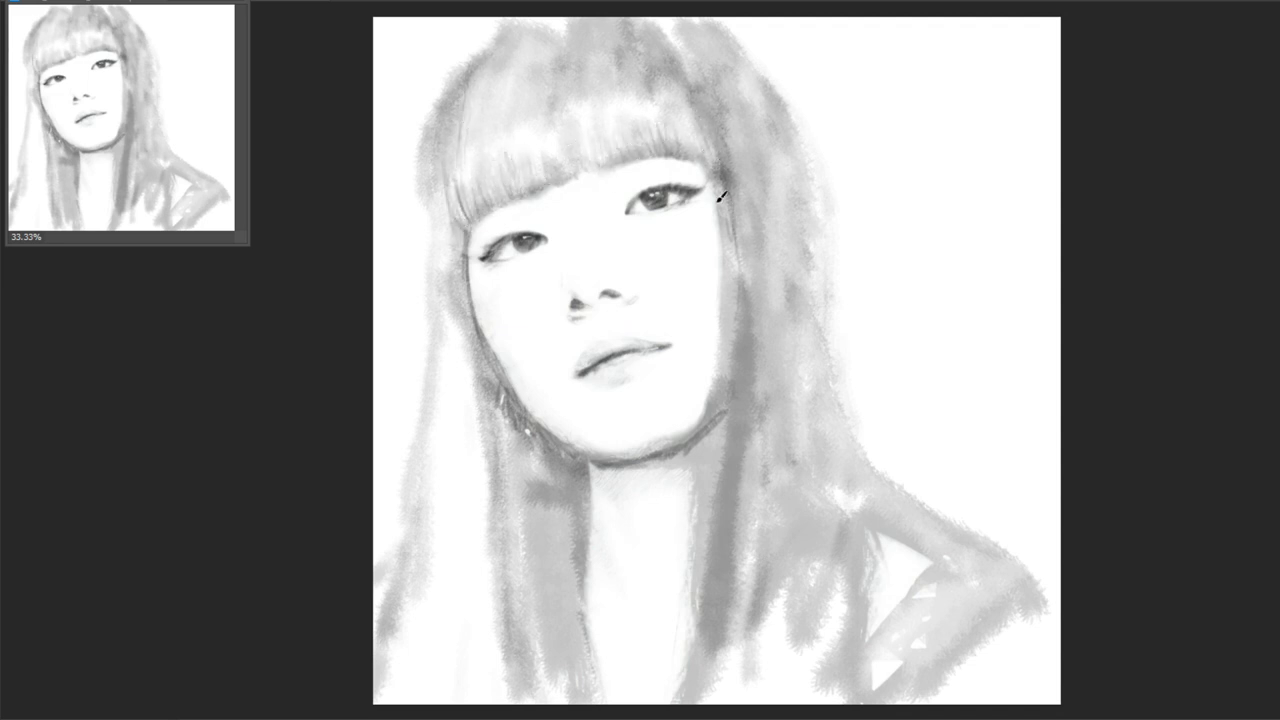
With a new brush preset, paint darker strands down the left hair below the jaw
{"action": "right_click", "coordinate": [626, 541]}
{"action": "left_click", "coordinate": [457, 423]}
{"action": "mouse_move", "coordinate": [466, 334]}
{"action": "left_mouse_down"}
{"action": "mouse_move", "coordinate": [460, 206]}
{"action": "mouse_move", "coordinate": [454, 286]}
{"action": "mouse_move", "coordinate": [520, 595]}
{"action": "left_mouse_up"}
{"action": "left_click_drag", "start_coordinate": [575, 450], "coordinate": [551, 529]}
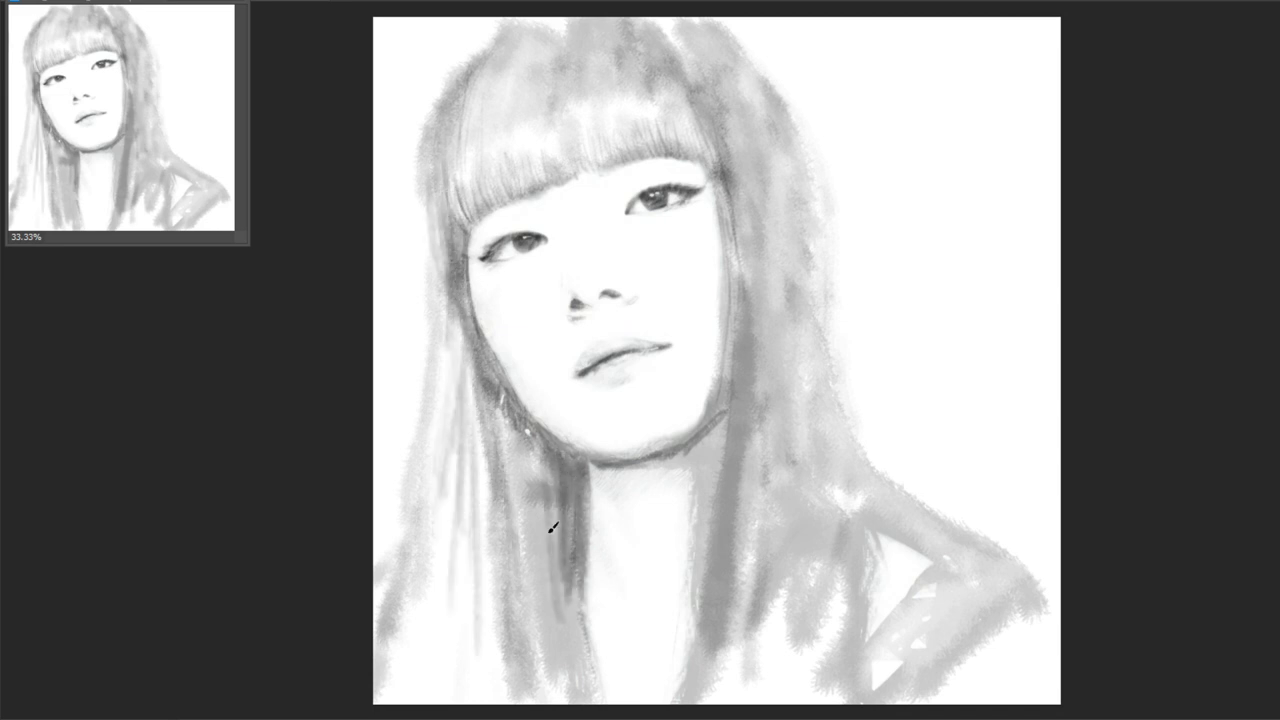
{"action": "left_click_drag", "start_coordinate": [540, 440], "coordinate": [530, 690]}
{"action": "mouse_move", "coordinate": [575, 530]}
{"action": "left_mouse_down"}
{"action": "mouse_move", "coordinate": [487, 361]}
{"action": "mouse_move", "coordinate": [540, 606]}
{"action": "left_mouse_up"}
{"action": "left_click_drag", "start_coordinate": [520, 530], "coordinate": [505, 695]}
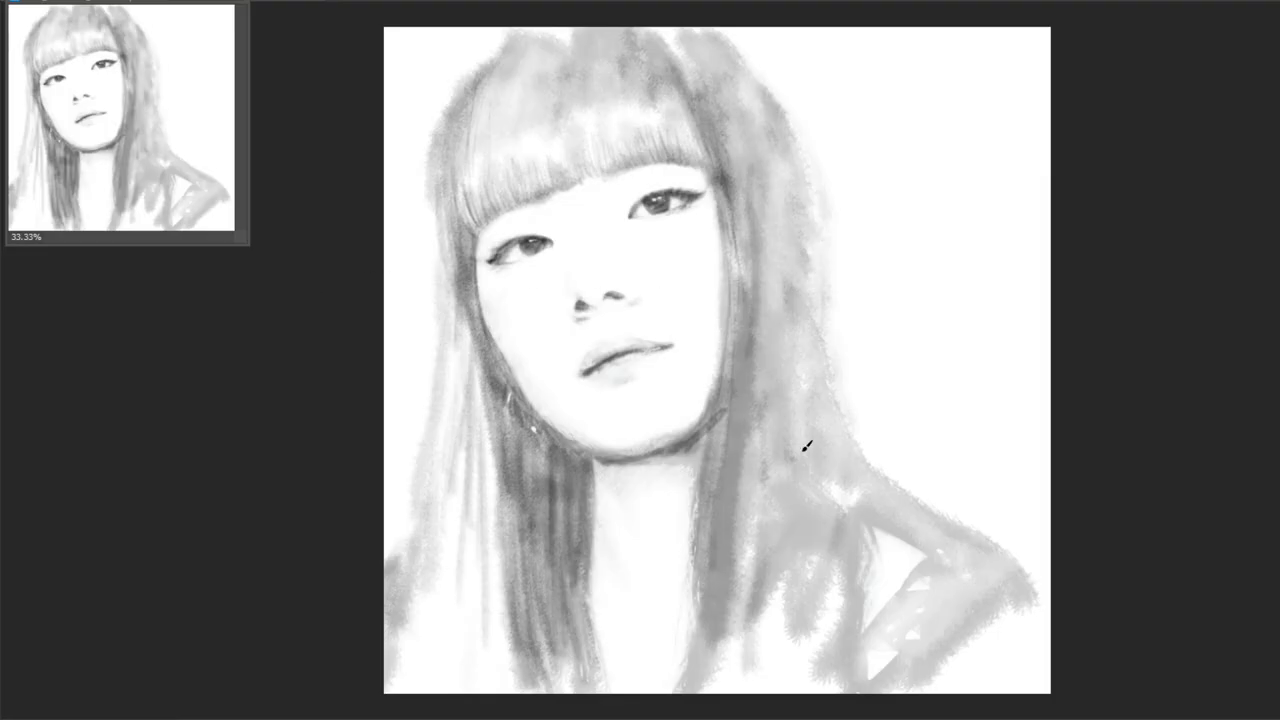
Set the pencil brush to 26 px and draw dark and grey strands into the bangs
{"action": "right_click", "coordinate": [589, 199]}
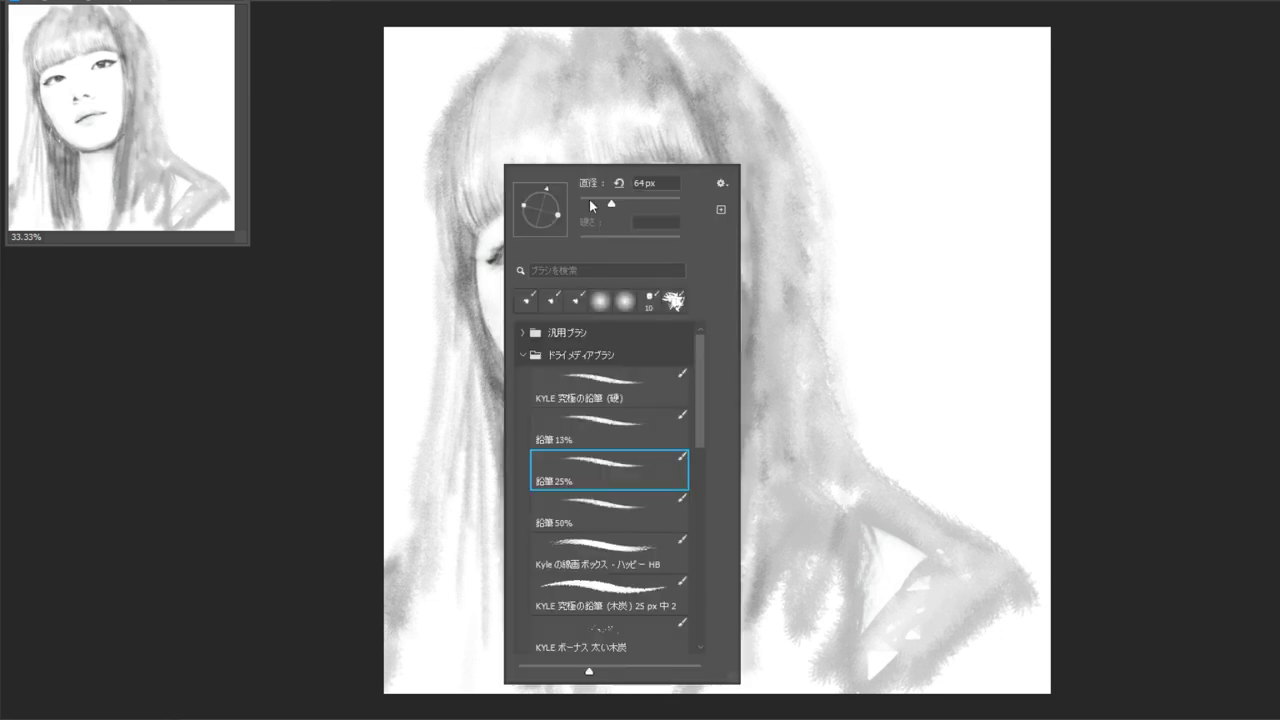
{"action": "key", "text": "Return"}
{"action": "left_click_drag", "start_coordinate": [492, 70], "coordinate": [478, 160]}
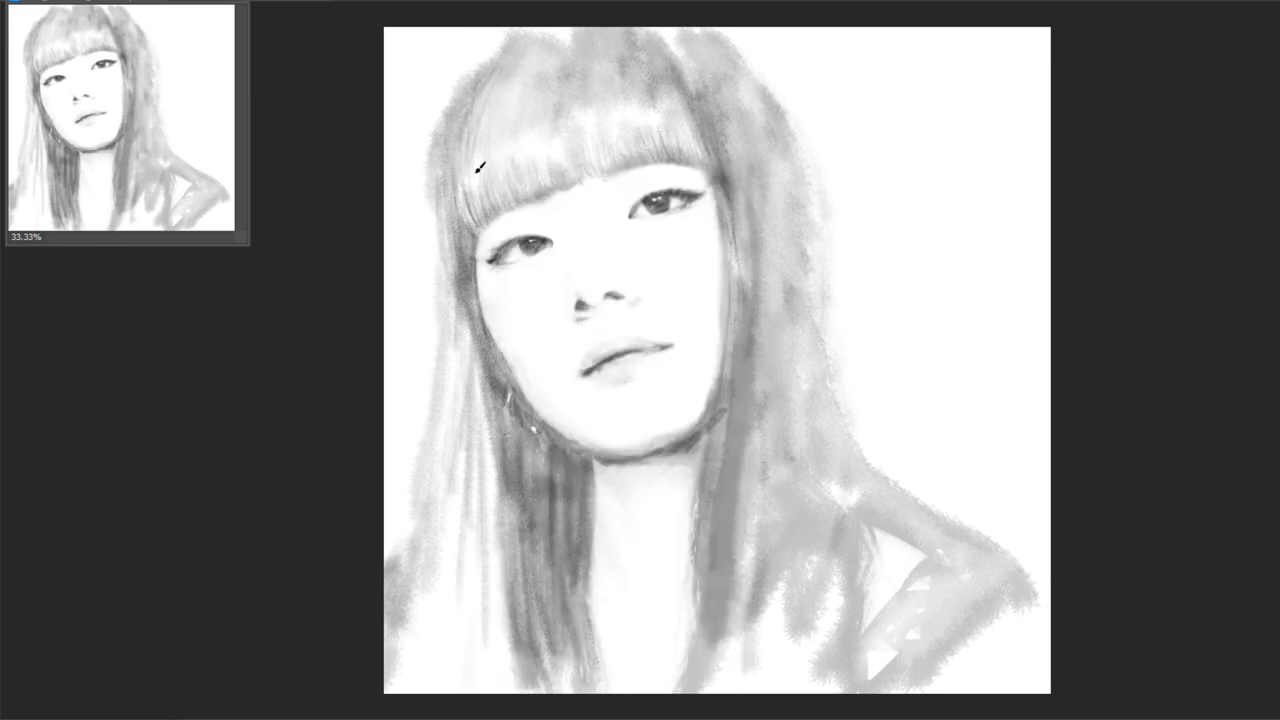
{"action": "left_click_drag", "start_coordinate": [468, 100], "coordinate": [455, 195]}
{"action": "left_click_drag", "start_coordinate": [518, 45], "coordinate": [497, 149]}
{"action": "left_click_drag", "start_coordinate": [525, 70], "coordinate": [512, 185]}
{"action": "left_click_drag", "start_coordinate": [545, 92], "coordinate": [537, 158]}
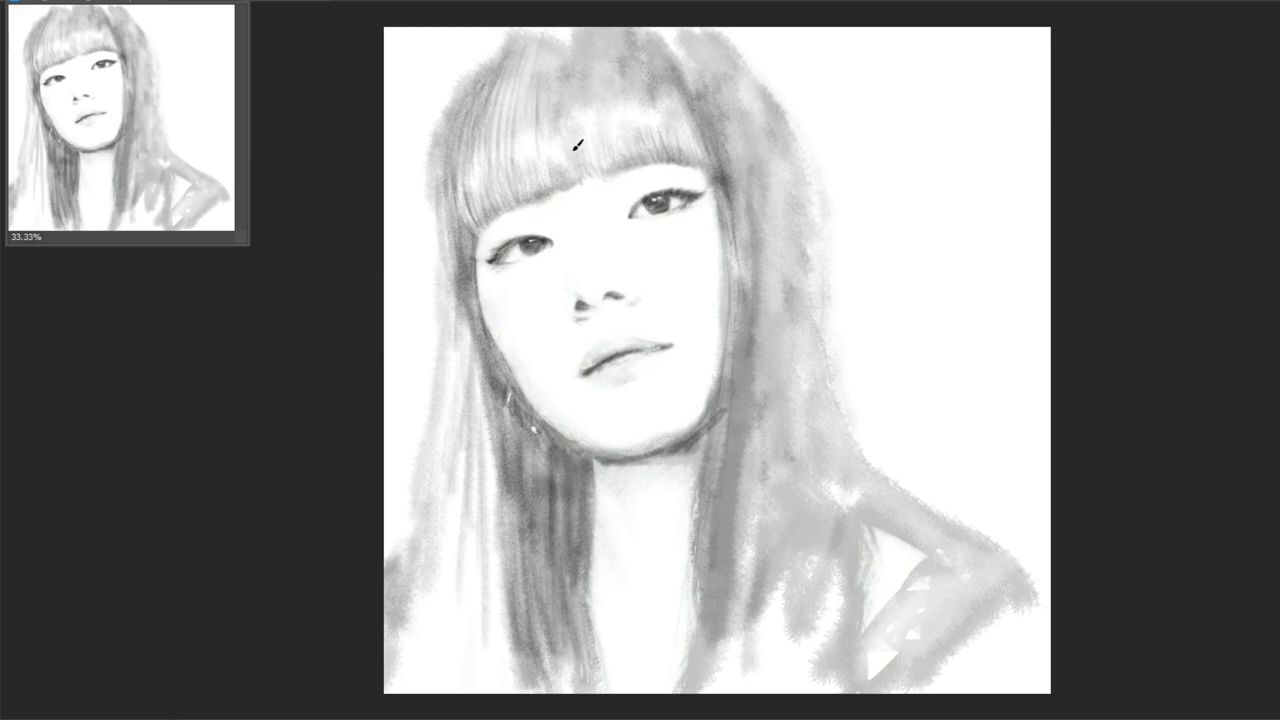
{"action": "left_click_drag", "start_coordinate": [590, 98], "coordinate": [566, 172]}
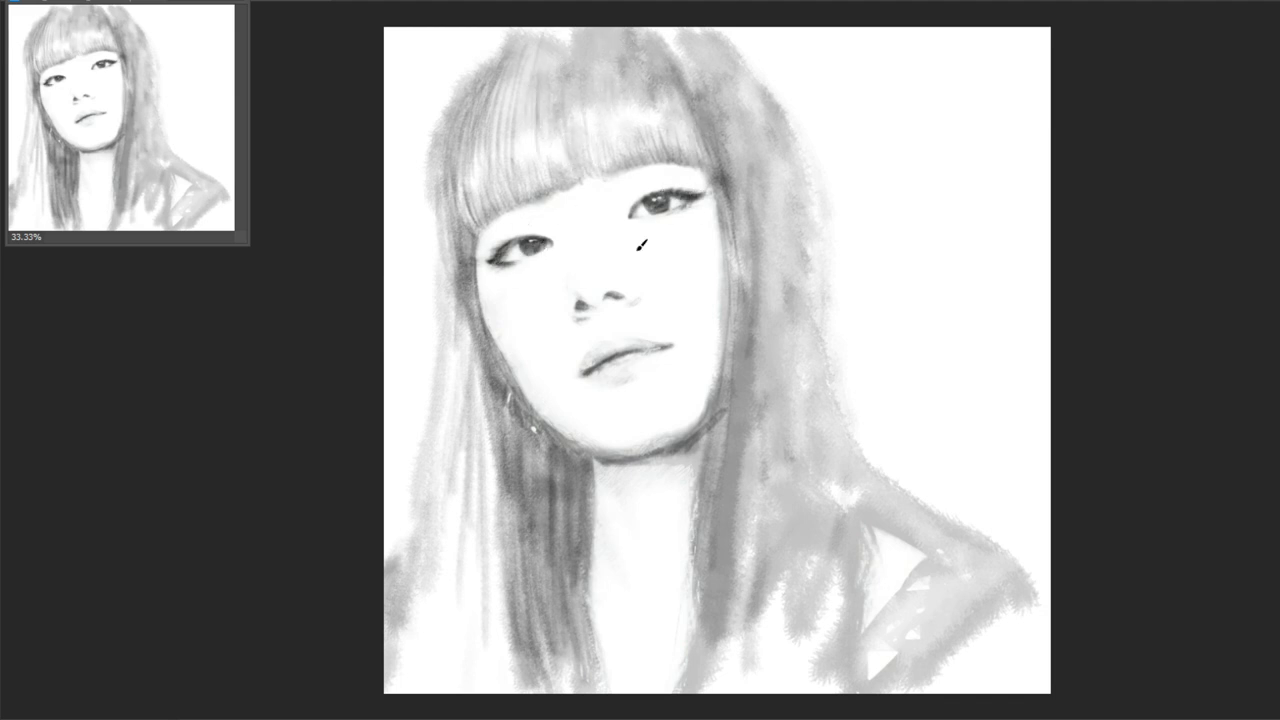
Darken the left hair, upper-left bangs, left upper eyelid and the bottom edge of the bangs
{"action": "mouse_move", "coordinate": [490, 395]}
{"action": "left_mouse_down"}
{"action": "mouse_move", "coordinate": [482, 518]}
{"action": "mouse_move", "coordinate": [539, 679]}
{"action": "left_mouse_up"}
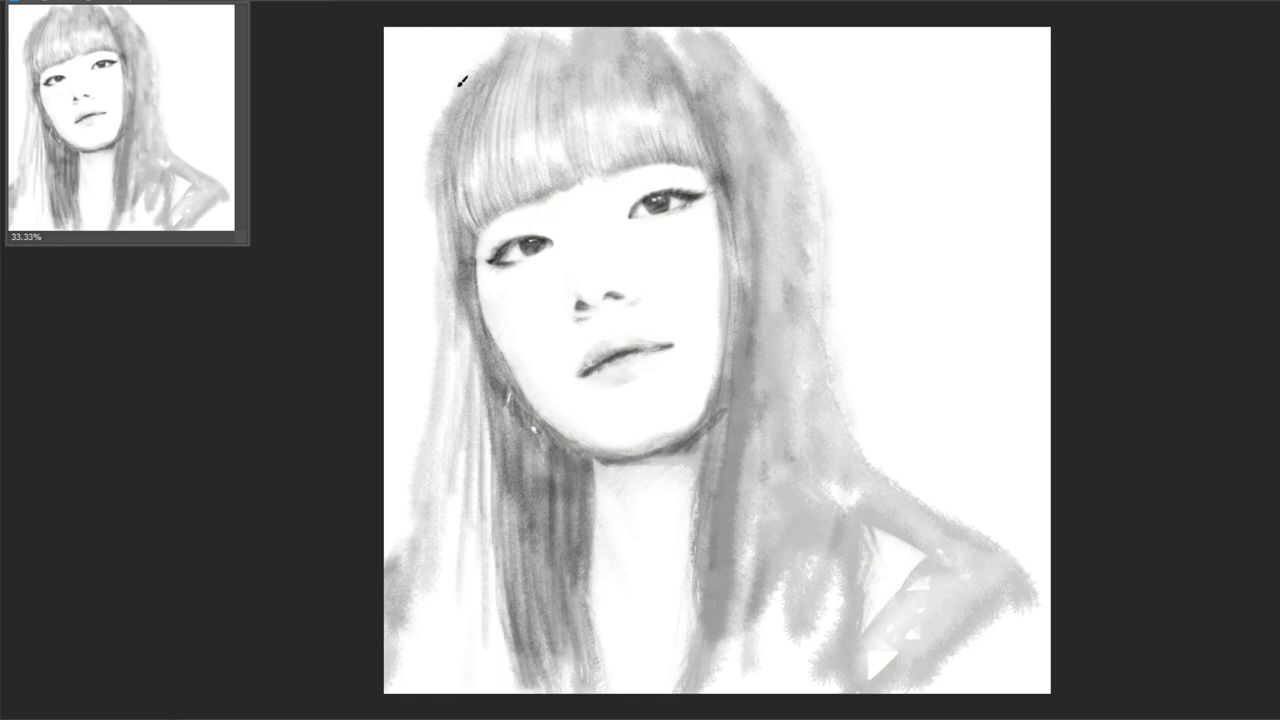
{"action": "mouse_move", "coordinate": [505, 30]}
{"action": "left_mouse_down"}
{"action": "mouse_move", "coordinate": [432, 172]}
{"action": "mouse_move", "coordinate": [472, 76]}
{"action": "left_mouse_up"}
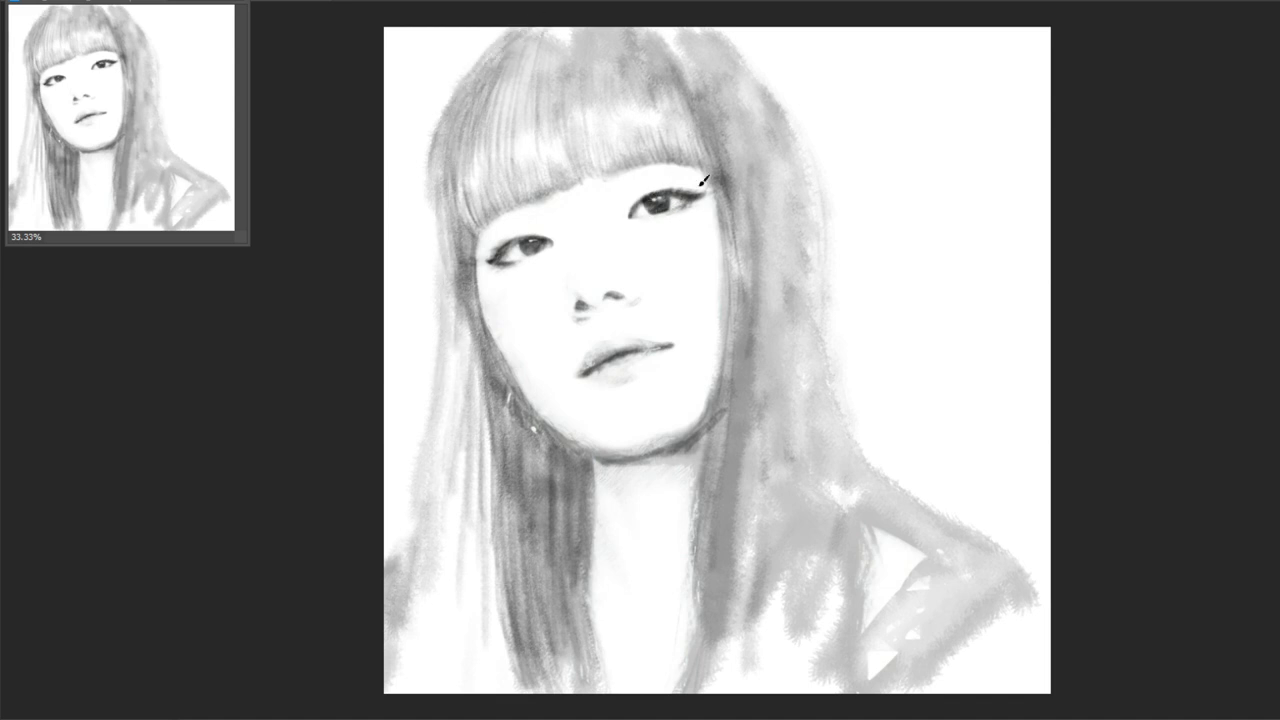
{"action": "mouse_move", "coordinate": [502, 242]}
{"action": "left_mouse_down"}
{"action": "mouse_move", "coordinate": [542, 230]}
{"action": "mouse_move", "coordinate": [571, 157]}
{"action": "mouse_move", "coordinate": [651, 143]}
{"action": "mouse_move", "coordinate": [716, 198]}
{"action": "left_mouse_up"}
{"action": "mouse_move", "coordinate": [476, 324]}
{"action": "left_mouse_down"}
{"action": "mouse_move", "coordinate": [467, 219]}
{"action": "mouse_move", "coordinate": [496, 374]}
{"action": "mouse_move", "coordinate": [586, 446]}
{"action": "mouse_move", "coordinate": [560, 505]}
{"action": "left_mouse_up"}
Darken the hair strands below the left jaw and along the right side of the face
{"action": "left_click_drag", "start_coordinate": [570, 440], "coordinate": [545, 545]}
{"action": "left_click_drag", "start_coordinate": [566, 462], "coordinate": [578, 570]}
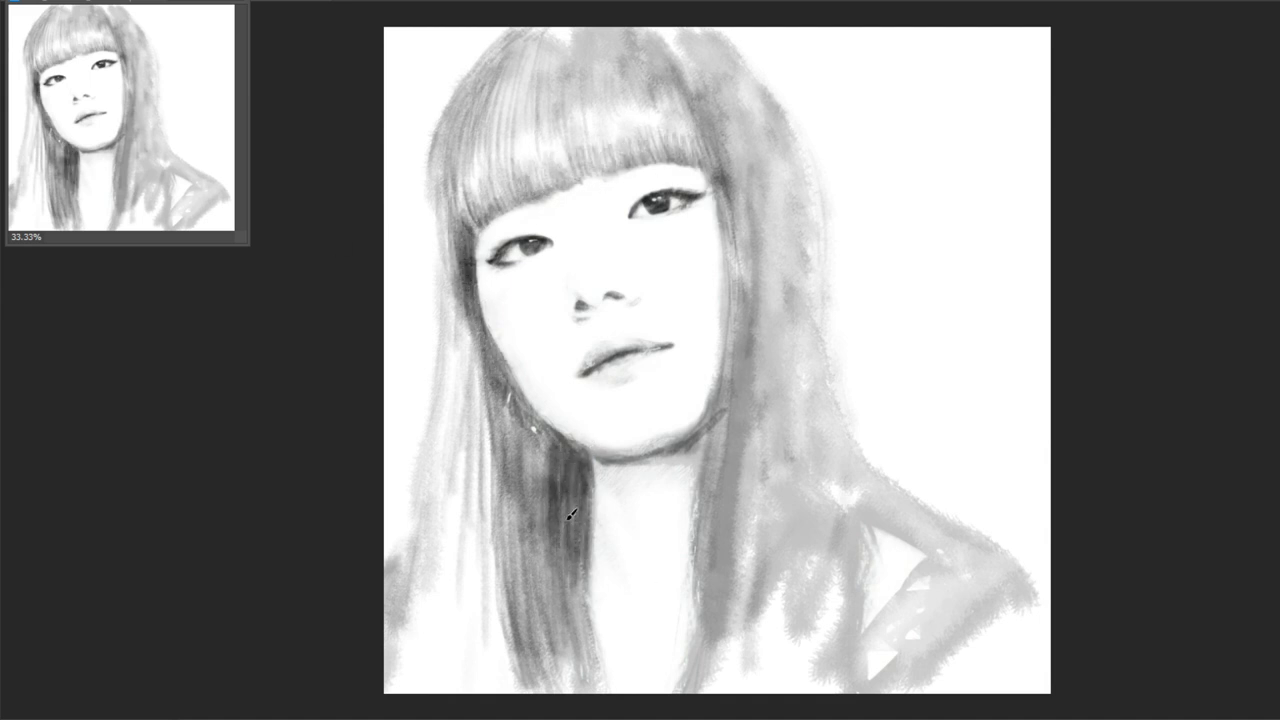
{"action": "left_click_drag", "start_coordinate": [545, 425], "coordinate": [570, 600]}
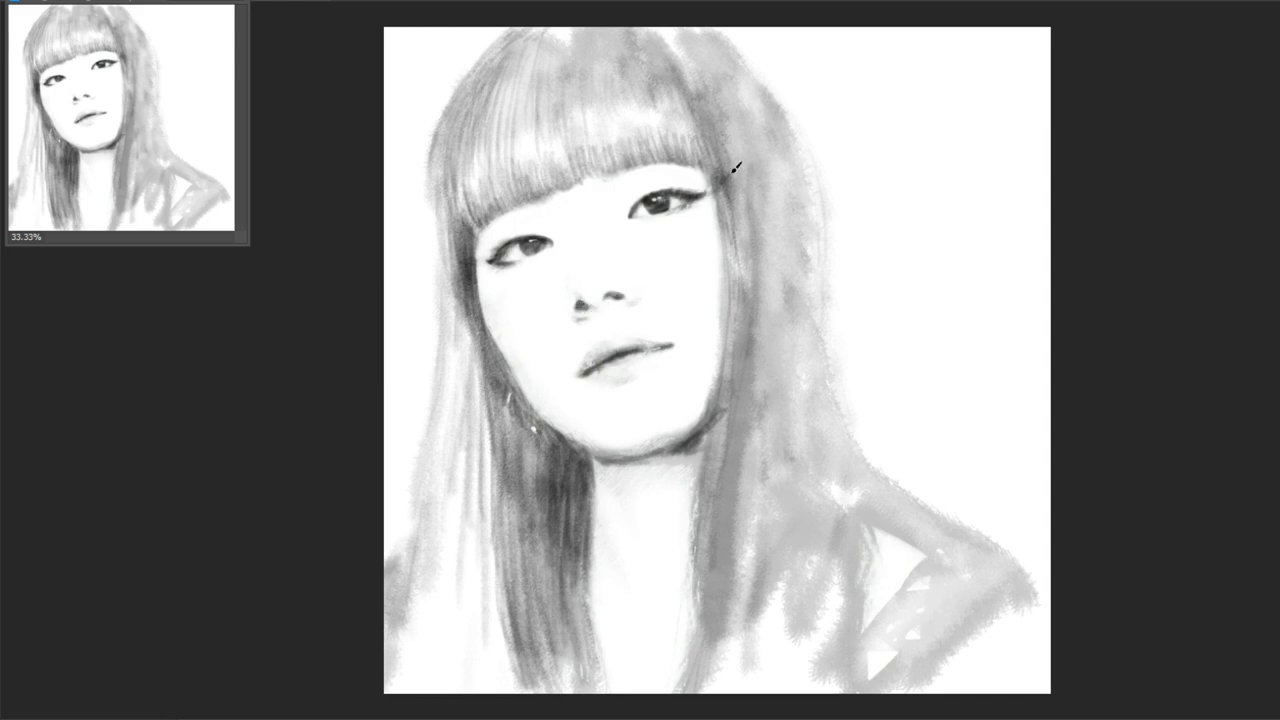
{"action": "left_click_drag", "start_coordinate": [734, 166], "coordinate": [736, 355]}
{"action": "left_click_drag", "start_coordinate": [734, 246], "coordinate": [742, 365]}
{"action": "mouse_move", "coordinate": [740, 218]}
{"action": "left_mouse_down"}
{"action": "mouse_move", "coordinate": [735, 122]}
{"action": "mouse_move", "coordinate": [742, 250]}
{"action": "left_mouse_up"}
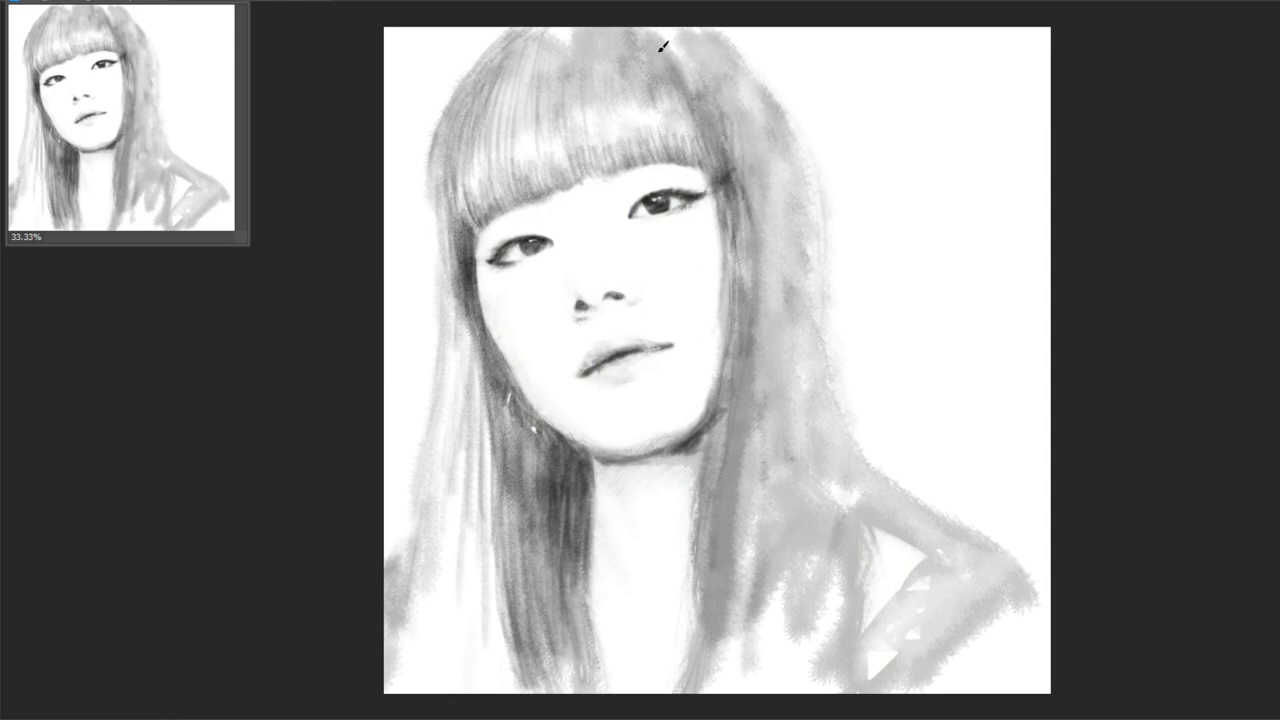
Add downward strokes through the bangs and left side hair, undoing the last stroke
{"action": "mouse_move", "coordinate": [665, 40]}
{"action": "left_mouse_down"}
{"action": "mouse_move", "coordinate": [695, 100]}
{"action": "mouse_move", "coordinate": [605, 165]}
{"action": "left_mouse_up"}
{"action": "left_click_drag", "start_coordinate": [540, 95], "coordinate": [525, 195]}
{"action": "left_click_drag", "start_coordinate": [482, 138], "coordinate": [462, 300]}
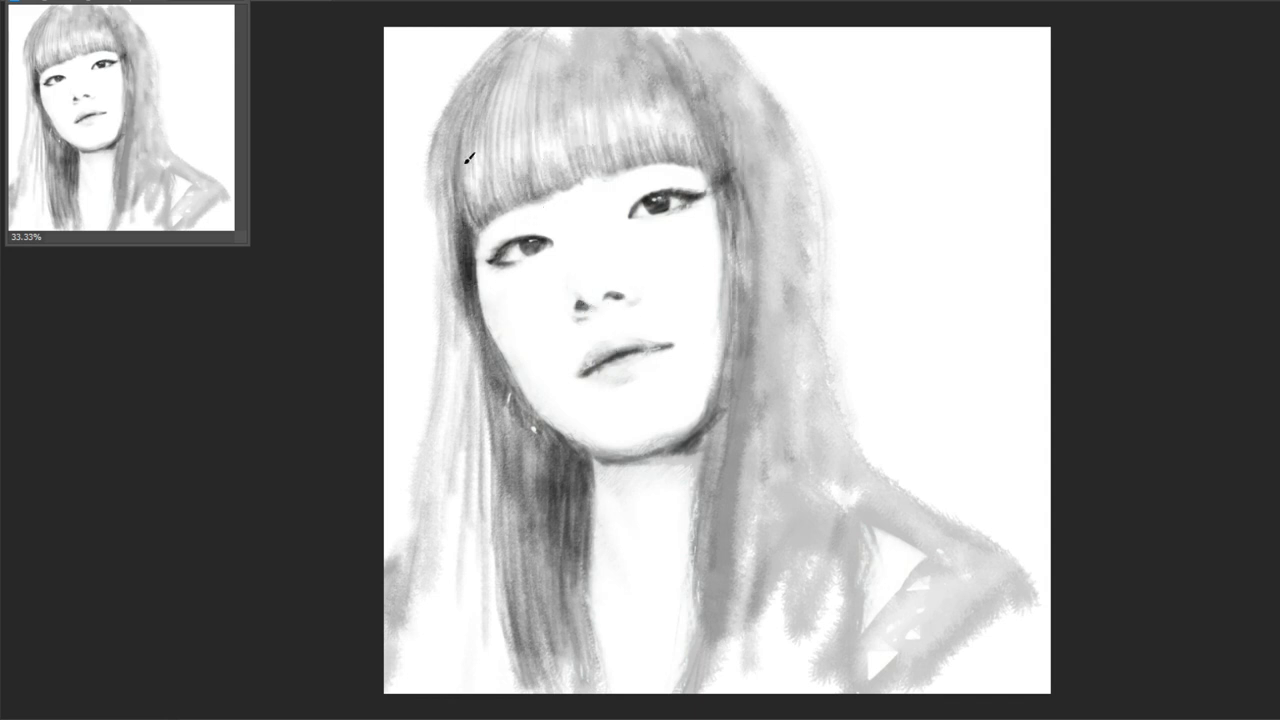
{"action": "left_click_drag", "start_coordinate": [469, 100], "coordinate": [466, 250]}
{"action": "left_click_drag", "start_coordinate": [448, 135], "coordinate": [445, 235]}
{"action": "left_click_drag", "start_coordinate": [482, 95], "coordinate": [488, 225]}
{"action": "mouse_move", "coordinate": [470, 293]}
{"action": "left_mouse_down"}
{"action": "mouse_move", "coordinate": [470, 365]}
{"action": "mouse_move", "coordinate": [496, 378]}
{"action": "left_mouse_up"}
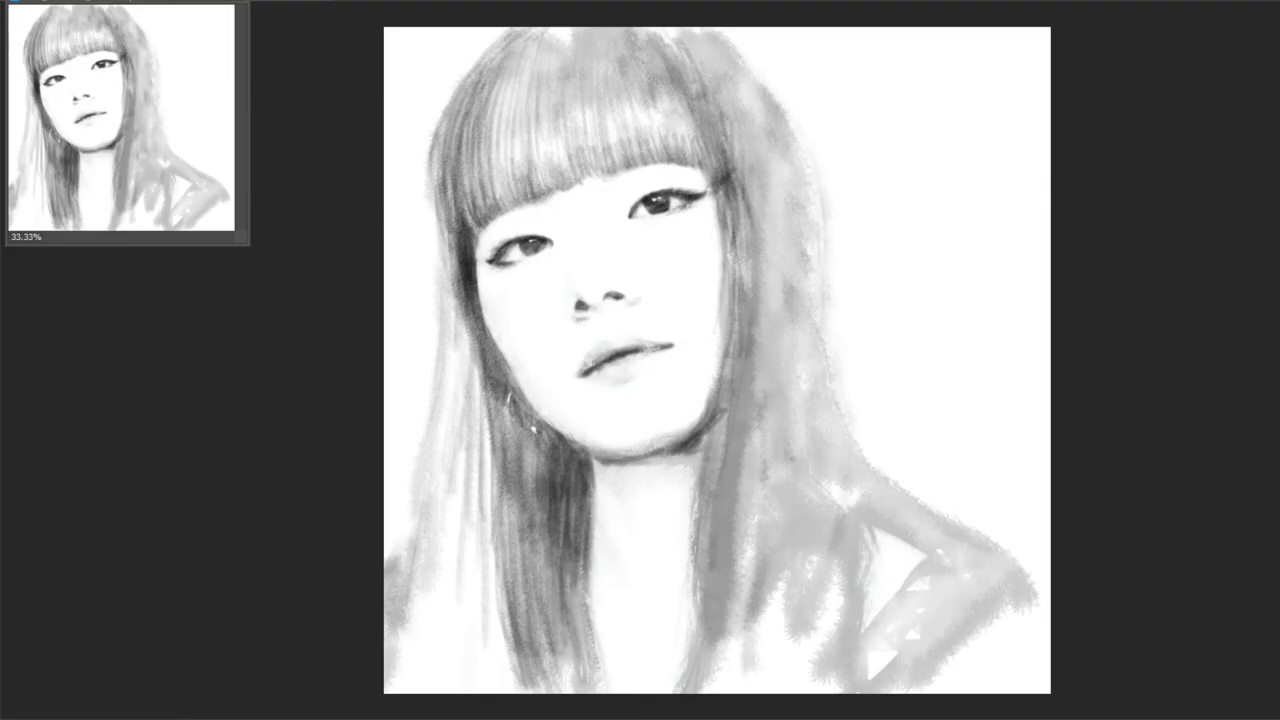
{"action": "key", "text": "ctrl+z"}
{"action": "key", "text": "ctrl+z"}
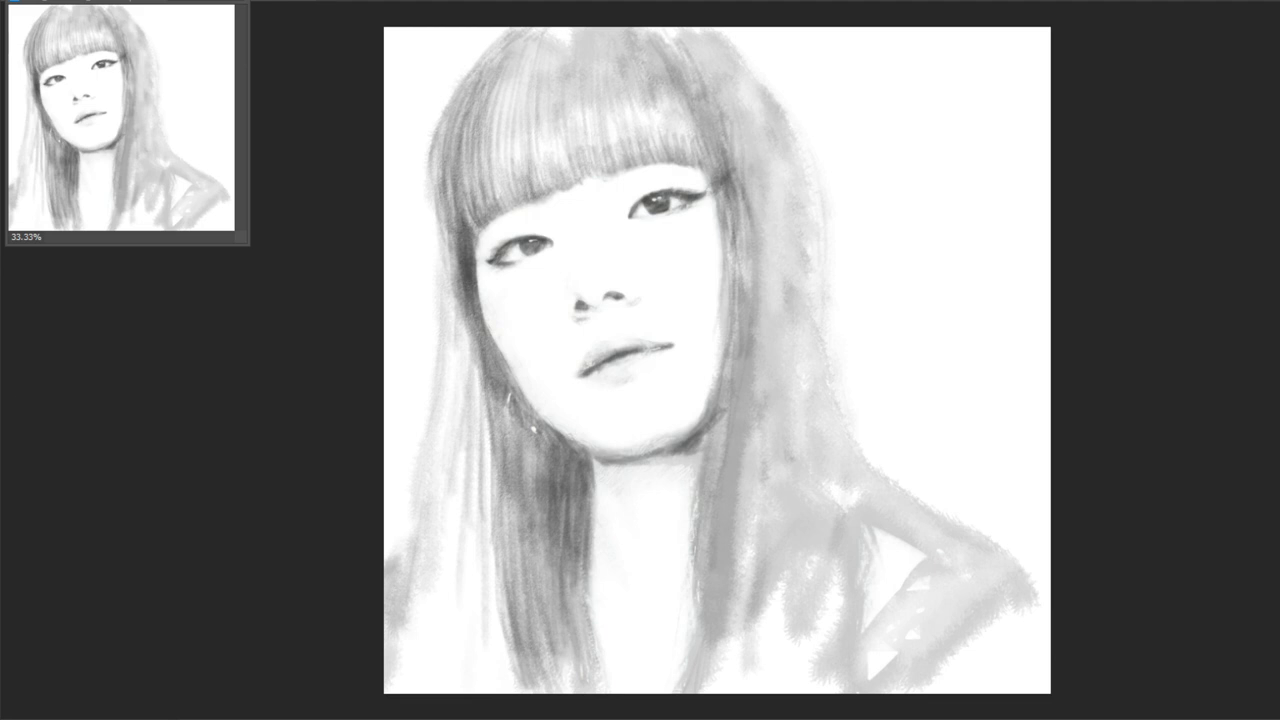
Switch brush presets, shade the nose tip and nostrils, and brush reddish colour onto the lips
{"action": "left_click", "coordinate": [786, 420]}
{"action": "right_click", "coordinate": [706, 190]}
{"action": "left_click", "coordinate": [716, 489]}
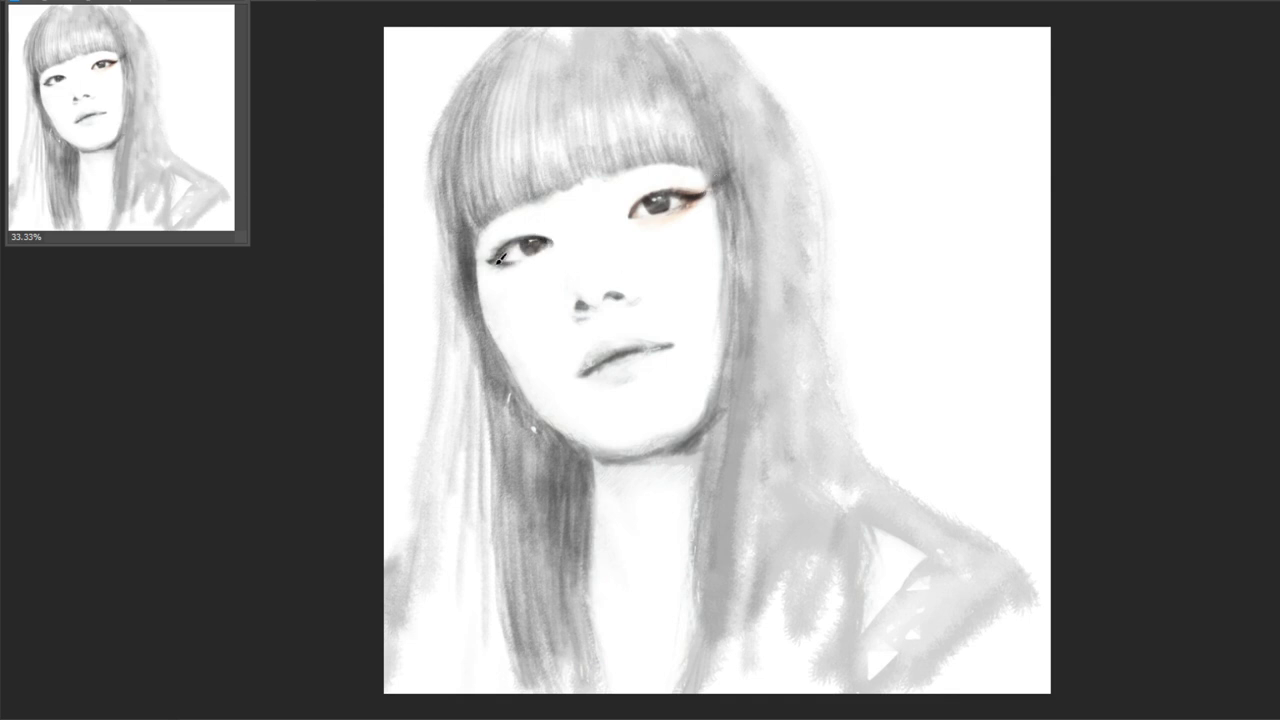
{"action": "right_click", "coordinate": [631, 168]}
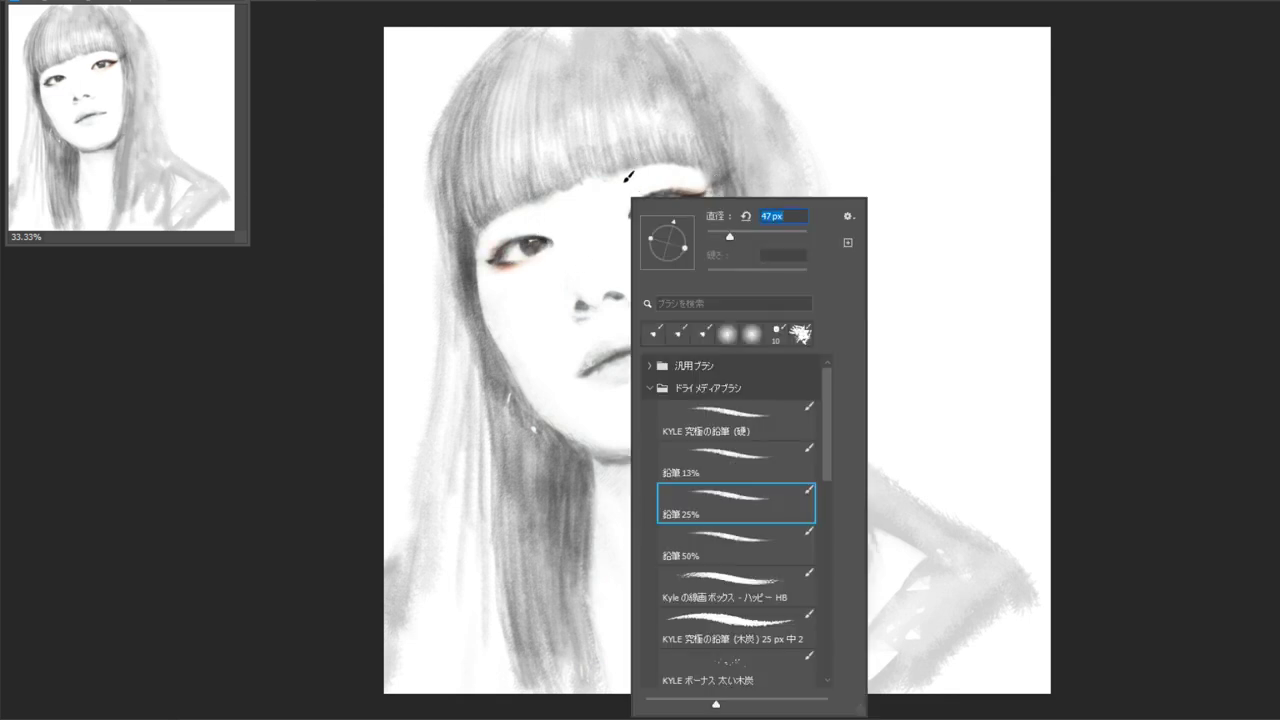
{"action": "left_click", "coordinate": [631, 170]}
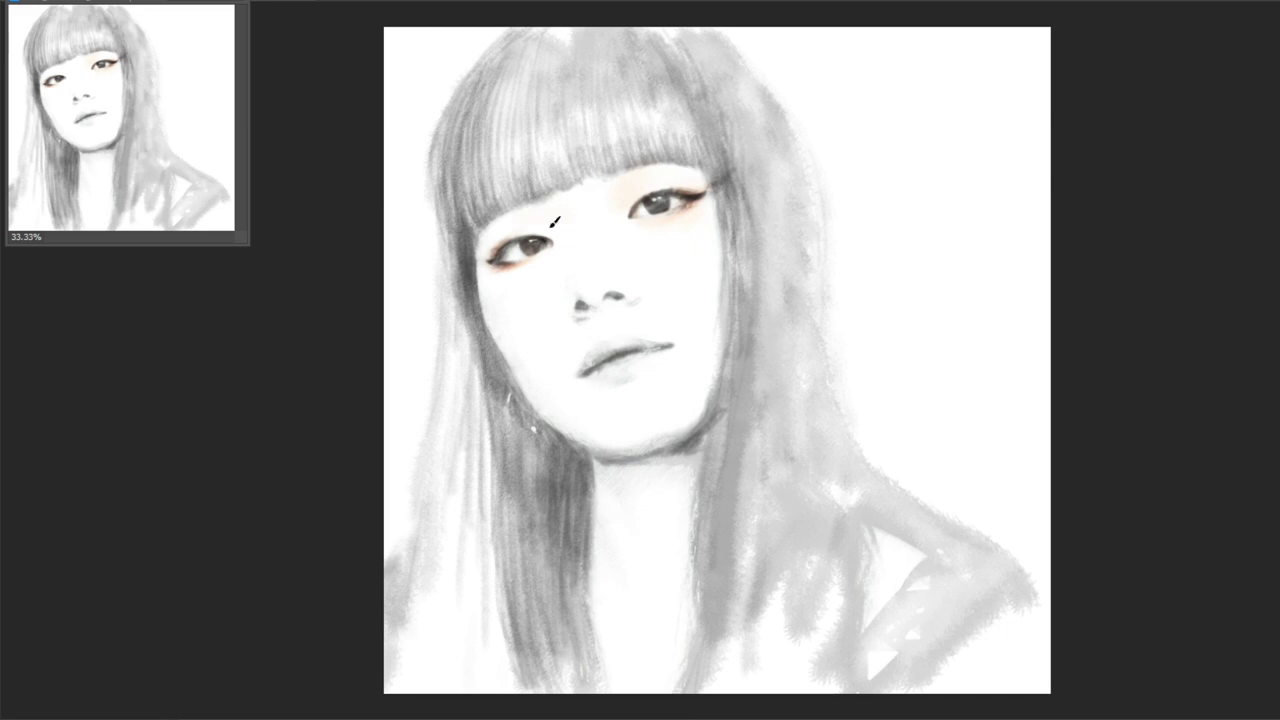
{"action": "left_click_drag", "start_coordinate": [581, 298], "coordinate": [612, 300]}
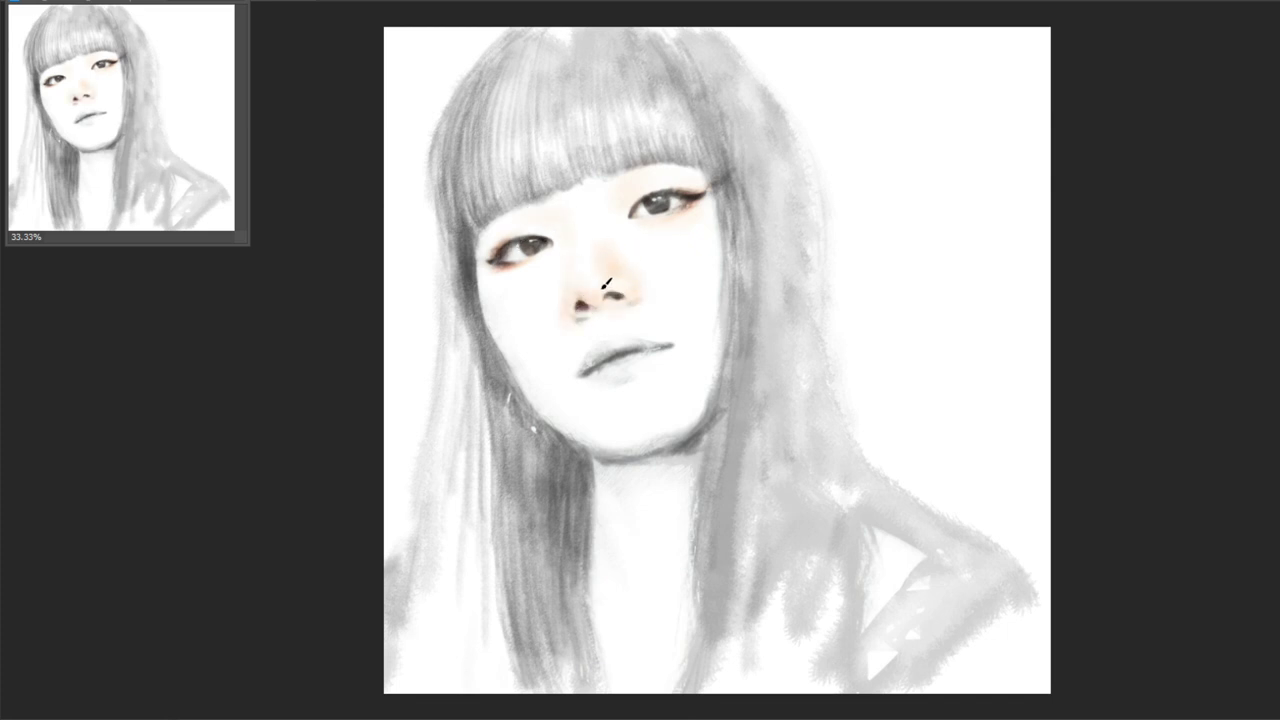
{"action": "mouse_move", "coordinate": [604, 362]}
{"action": "left_mouse_down"}
{"action": "mouse_move", "coordinate": [645, 345]}
{"action": "mouse_move", "coordinate": [590, 357]}
{"action": "left_mouse_up"}
{"action": "mouse_move", "coordinate": [619, 398]}
{"action": "left_mouse_down"}
{"action": "mouse_move", "coordinate": [604, 368]}
{"action": "mouse_move", "coordinate": [593, 408]}
{"action": "left_mouse_up"}
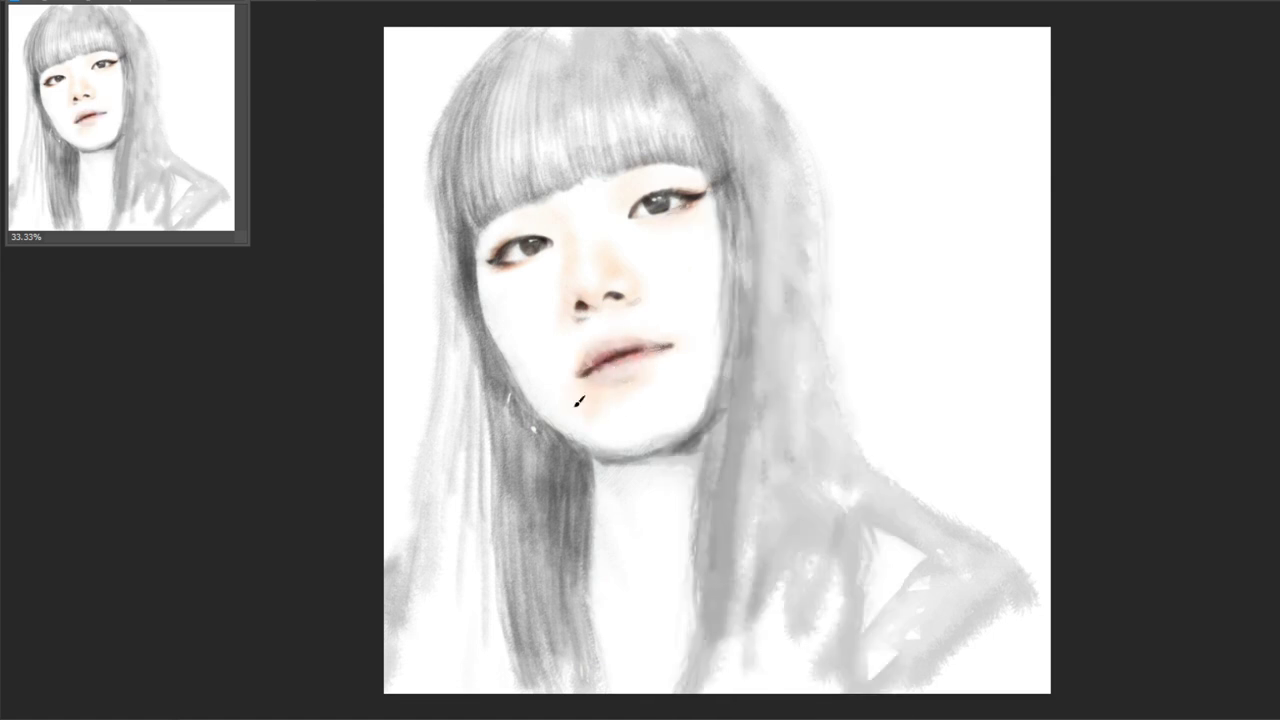
Add small dark strokes along the jaw, neck and near the left eye
{"action": "right_click", "coordinate": [700, 440]}
{"action": "mouse_move", "coordinate": [685, 440]}
{"action": "left_mouse_down"}
{"action": "mouse_move", "coordinate": [635, 465]}
{"action": "mouse_move", "coordinate": [595, 570]}
{"action": "left_mouse_up"}
{"action": "key", "text": "Escape"}
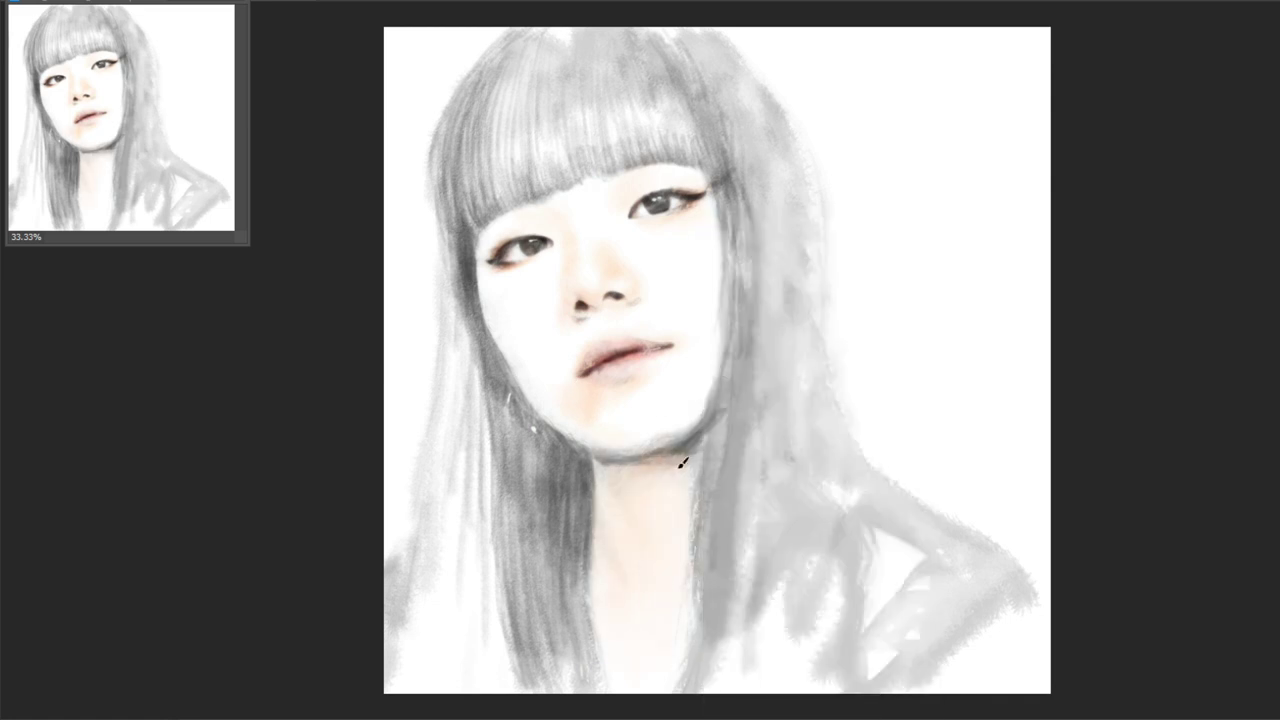
{"action": "right_click", "coordinate": [720, 438]}
{"action": "key", "text": "Escape"}
{"action": "left_click_drag", "start_coordinate": [470, 220], "coordinate": [500, 375]}
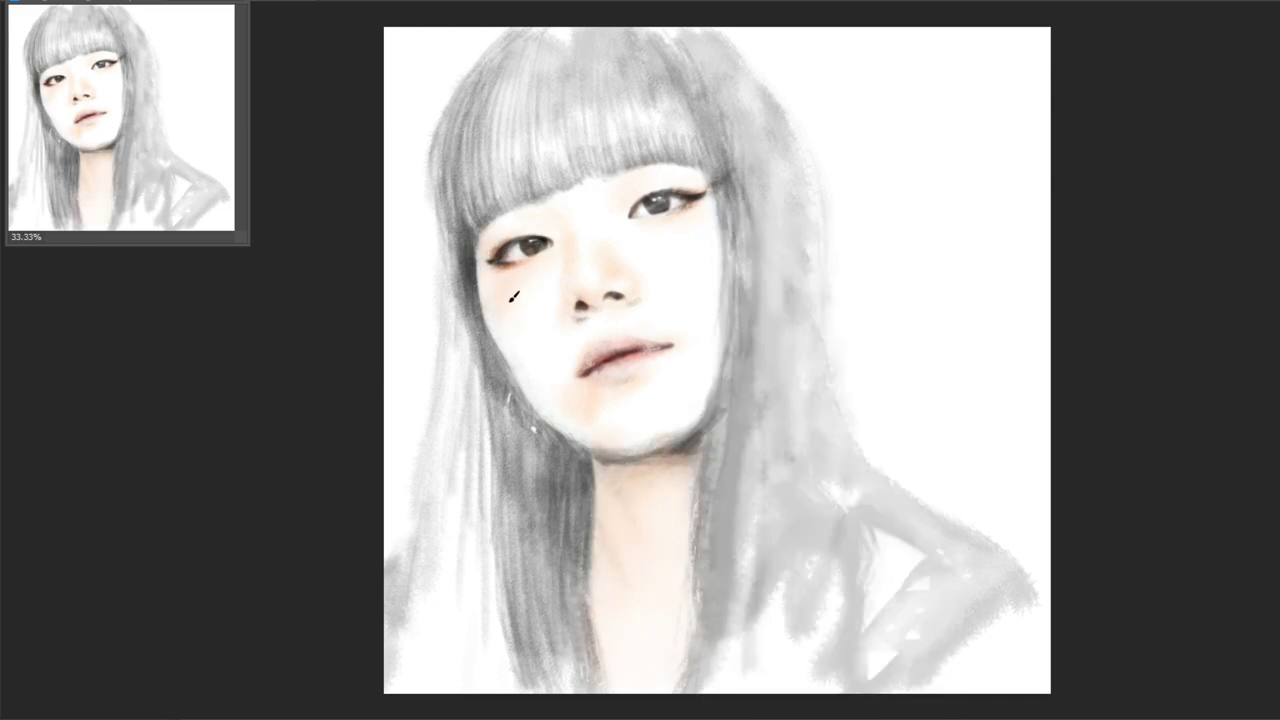
{"action": "right_click", "coordinate": [645, 270]}
{"action": "key", "text": "Escape"}
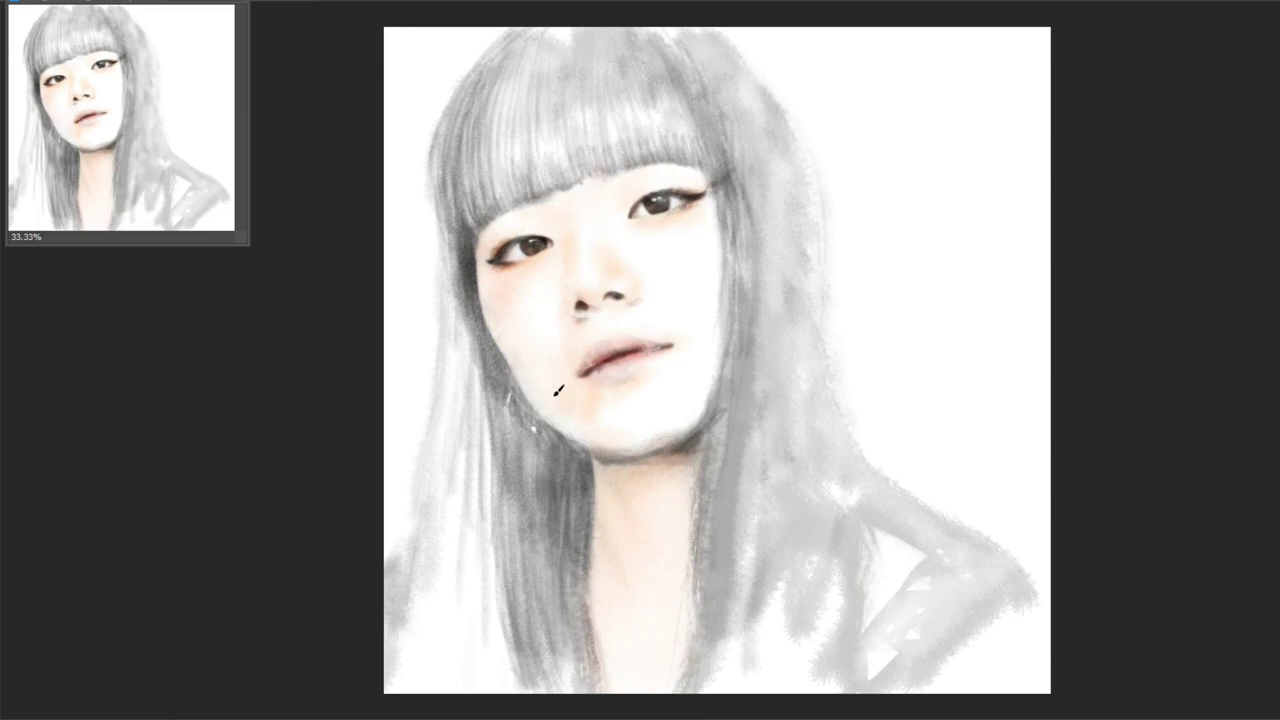
Shade the jawline near the chin and the right jaw, and paint skin tone on the right shoulder
{"action": "left_click_drag", "start_coordinate": [556, 418], "coordinate": [594, 454]}
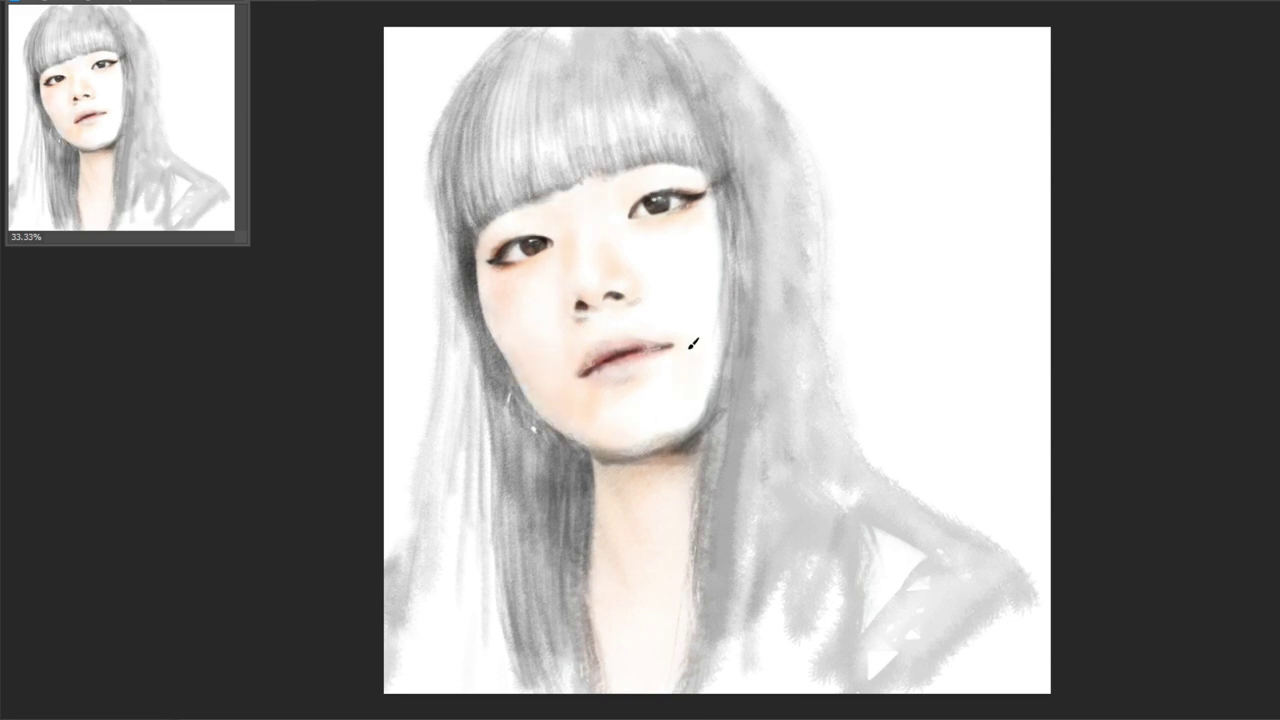
{"action": "left_click_drag", "start_coordinate": [714, 366], "coordinate": [664, 442]}
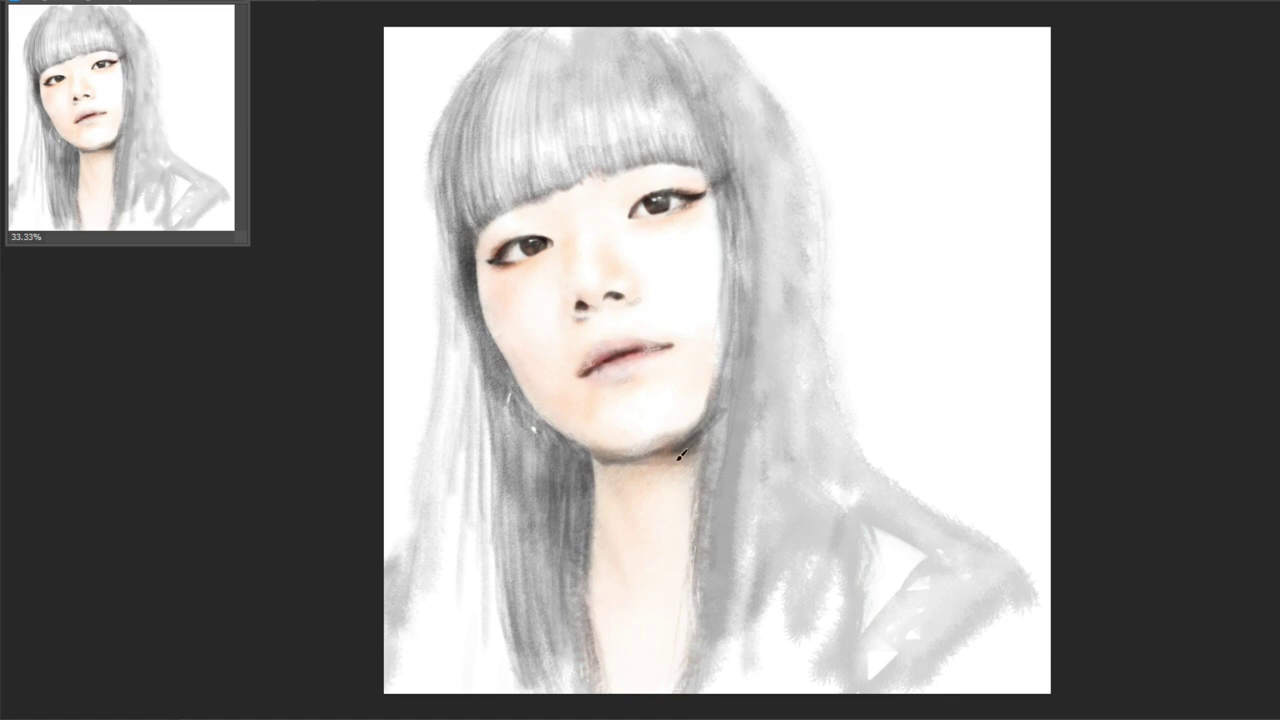
{"action": "right_click", "coordinate": [680, 455]}
{"action": "key", "text": "Escape"}
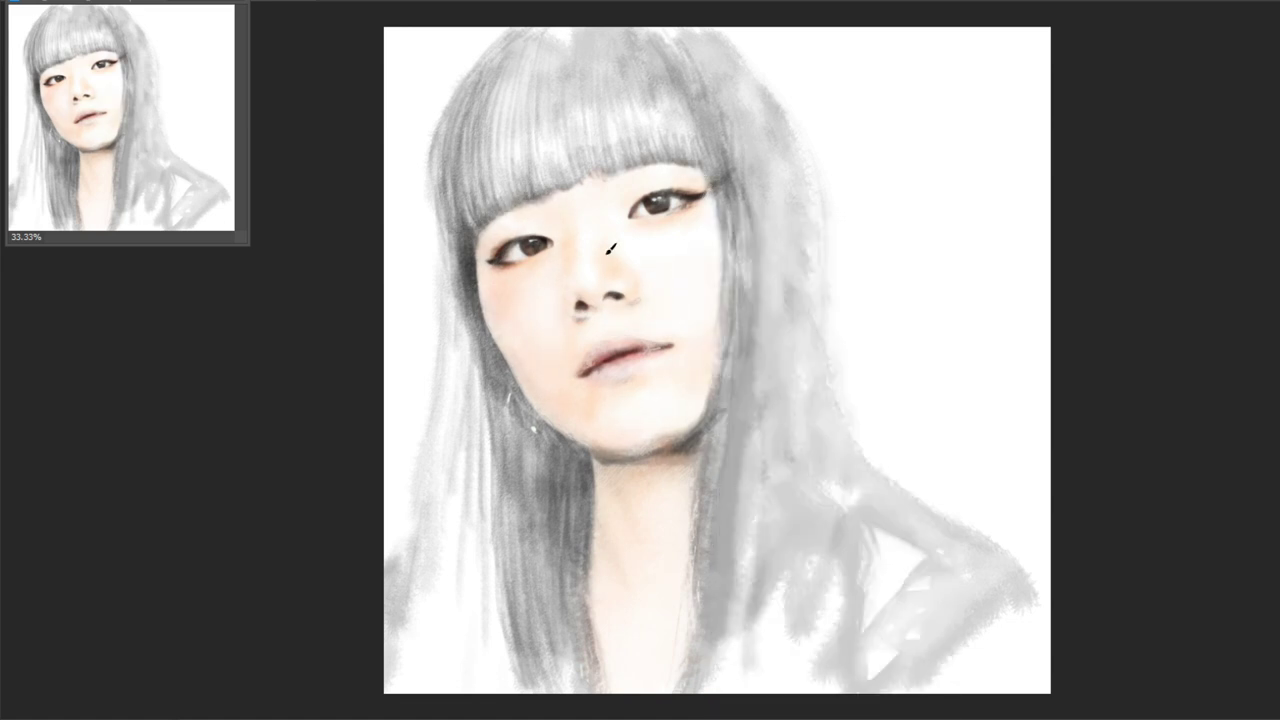
{"action": "left_click_drag", "start_coordinate": [870, 540], "coordinate": [898, 562]}
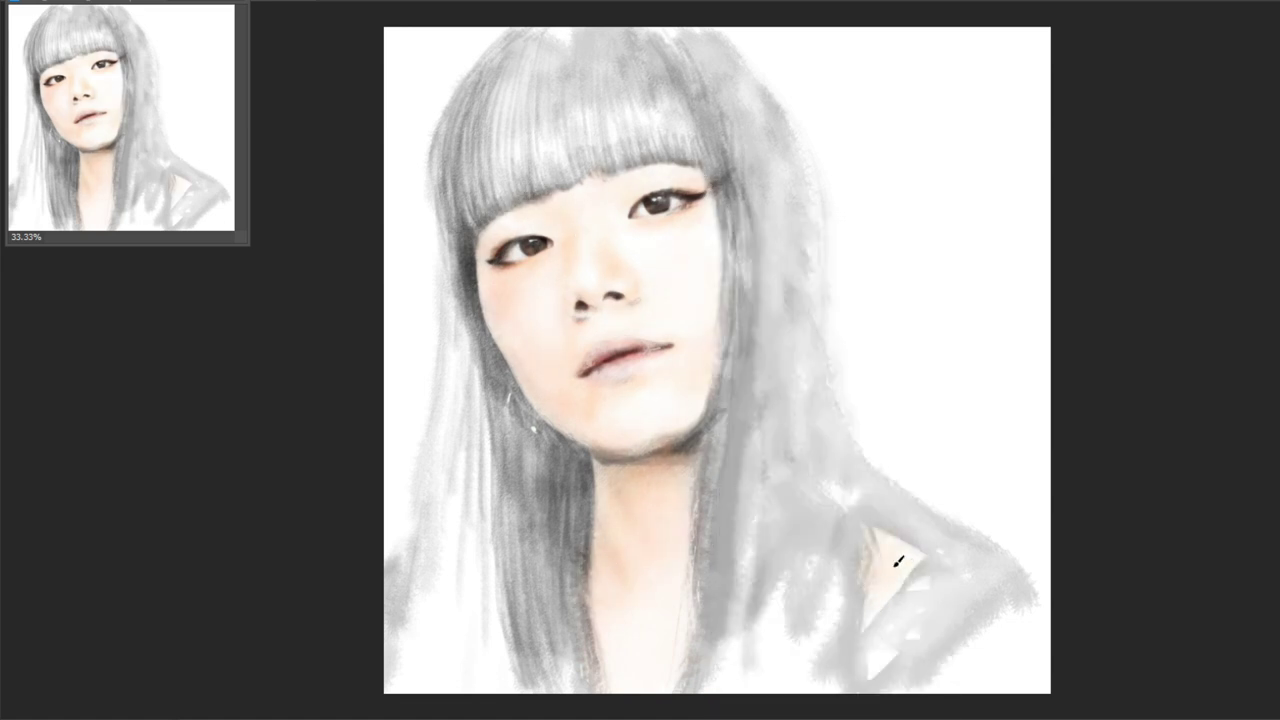
Draw the hoop earring beside the jaw and darken the hair around it and below the jaw
{"action": "right_click", "coordinate": [490, 418]}
{"action": "key", "text": "Escape"}
{"action": "mouse_move", "coordinate": [508, 388]}
{"action": "left_mouse_down"}
{"action": "mouse_move", "coordinate": [530, 430]}
{"action": "mouse_move", "coordinate": [515, 440]}
{"action": "mouse_move", "coordinate": [537, 420]}
{"action": "mouse_move", "coordinate": [530, 475]}
{"action": "left_mouse_up"}
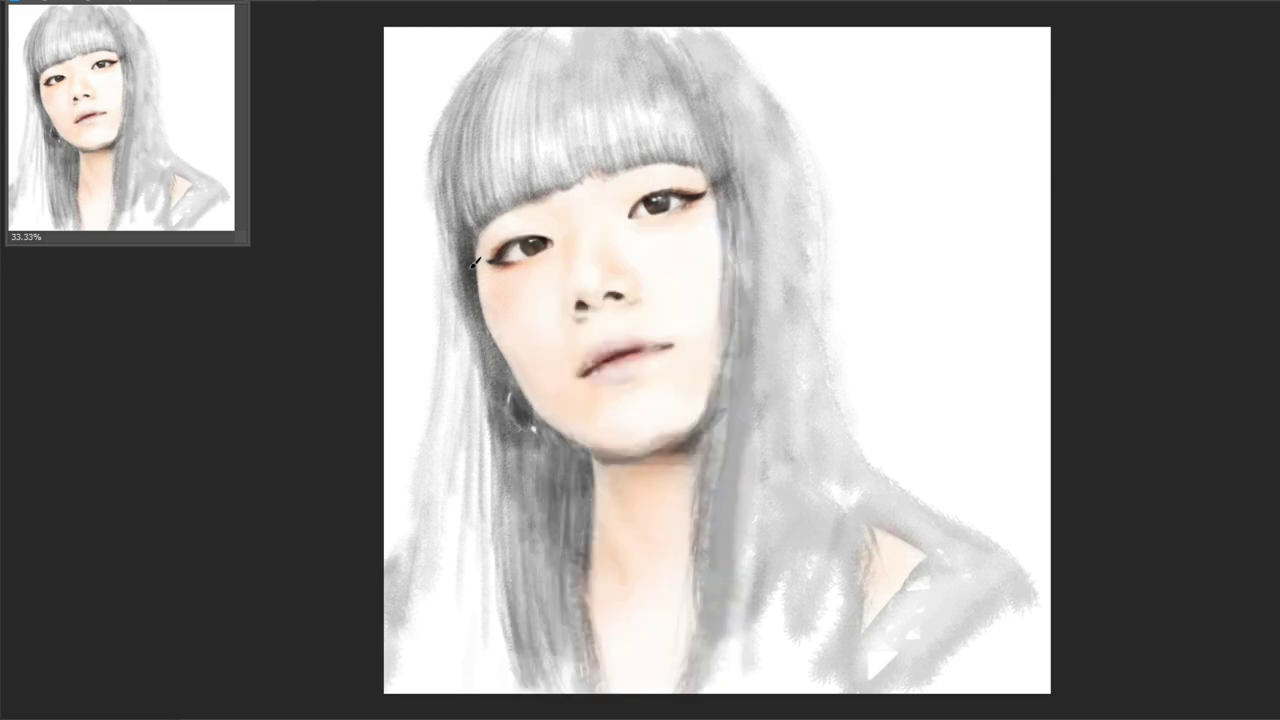
{"action": "left_click_drag", "start_coordinate": [500, 280], "coordinate": [540, 480]}
{"action": "mouse_move", "coordinate": [560, 430]}
{"action": "left_mouse_down"}
{"action": "mouse_move", "coordinate": [588, 600]}
{"action": "mouse_move", "coordinate": [536, 512]}
{"action": "mouse_move", "coordinate": [520, 591]}
{"action": "mouse_move", "coordinate": [500, 457]}
{"action": "left_mouse_up"}
{"action": "left_click_drag", "start_coordinate": [490, 660], "coordinate": [480, 390]}
{"action": "left_click_drag", "start_coordinate": [480, 440], "coordinate": [470, 335]}
Darken the bangs, left temple, crown and right-side strand, and shade the right shoulder collar
{"action": "left_click_drag", "start_coordinate": [450, 145], "coordinate": [457, 194]}
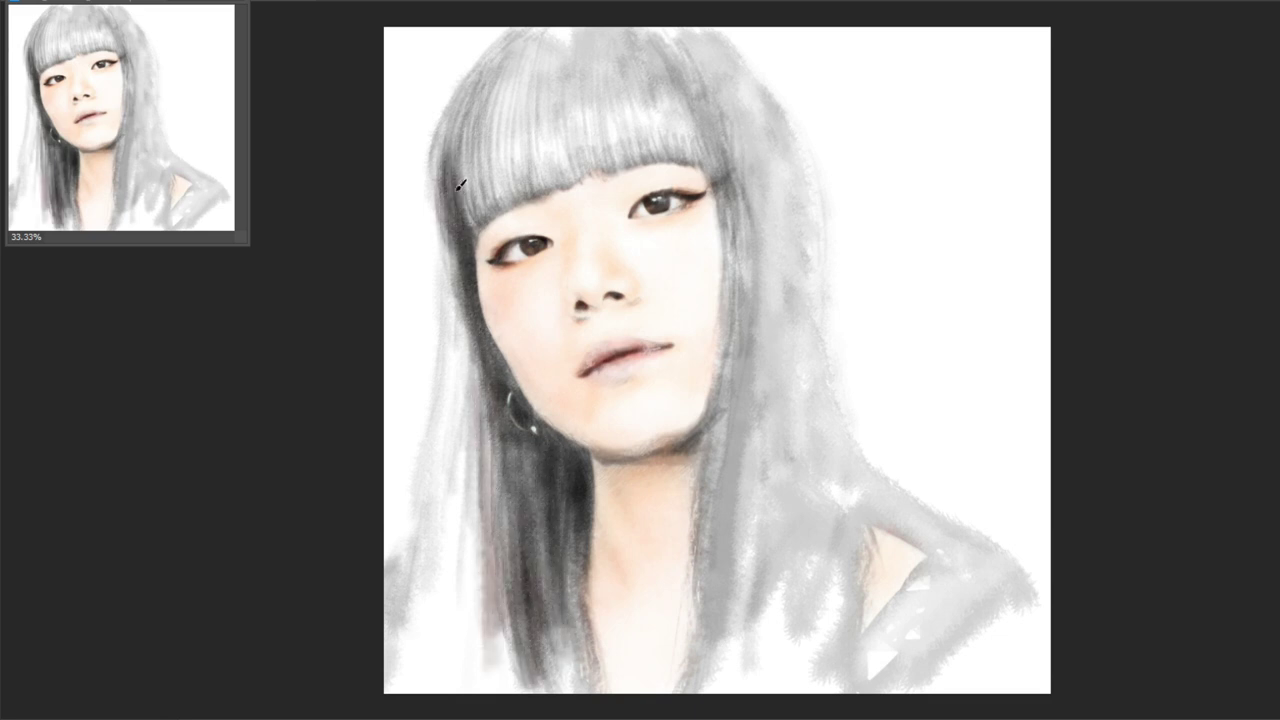
{"action": "mouse_move", "coordinate": [440, 280]}
{"action": "left_mouse_down"}
{"action": "mouse_move", "coordinate": [534, 163]}
{"action": "mouse_move", "coordinate": [591, 149]}
{"action": "left_mouse_up"}
{"action": "mouse_move", "coordinate": [470, 215]}
{"action": "left_mouse_down"}
{"action": "mouse_move", "coordinate": [551, 171]}
{"action": "mouse_move", "coordinate": [520, 49]}
{"action": "left_mouse_up"}
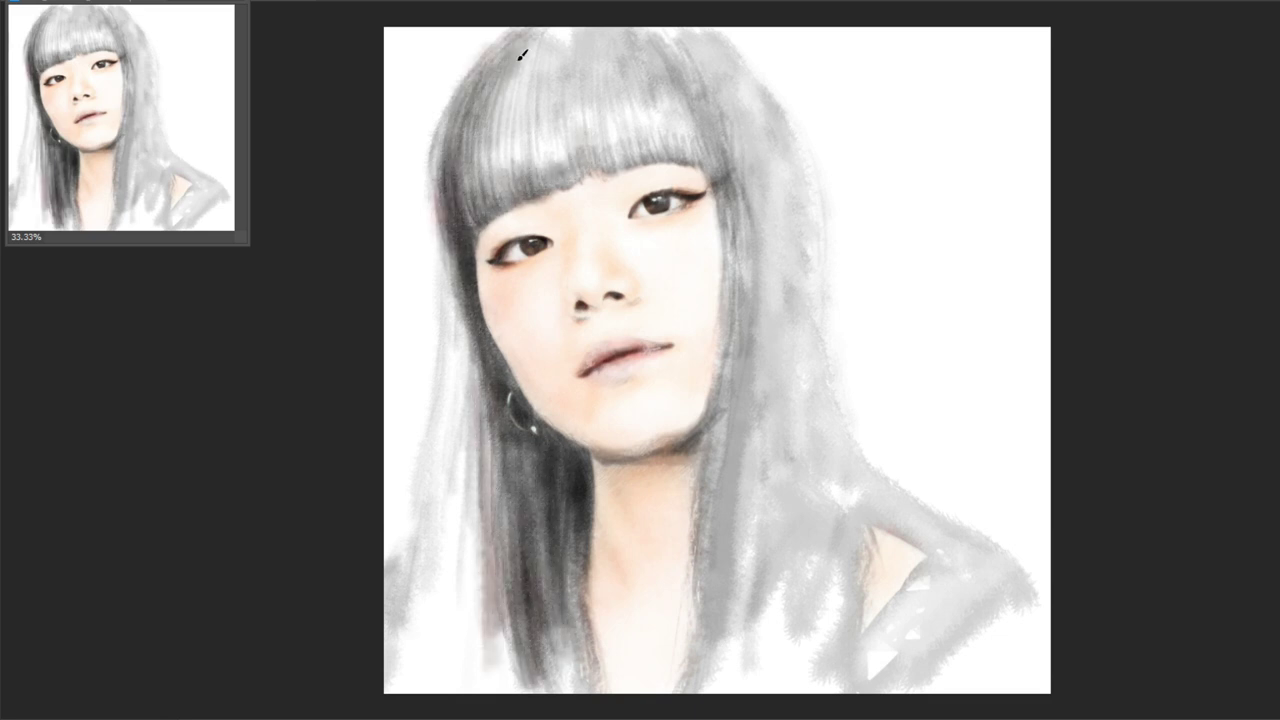
{"action": "mouse_move", "coordinate": [530, 140]}
{"action": "left_mouse_down"}
{"action": "mouse_move", "coordinate": [574, 26]}
{"action": "mouse_move", "coordinate": [651, 51]}
{"action": "left_mouse_up"}
{"action": "mouse_move", "coordinate": [520, 30]}
{"action": "left_mouse_down"}
{"action": "mouse_move", "coordinate": [475, 133]}
{"action": "mouse_move", "coordinate": [514, 77]}
{"action": "mouse_move", "coordinate": [575, 30]}
{"action": "left_mouse_up"}
{"action": "mouse_move", "coordinate": [700, 160]}
{"action": "left_mouse_down"}
{"action": "mouse_move", "coordinate": [714, 143]}
{"action": "mouse_move", "coordinate": [737, 214]}
{"action": "mouse_move", "coordinate": [706, 442]}
{"action": "left_mouse_up"}
{"action": "mouse_move", "coordinate": [900, 690]}
{"action": "left_mouse_down"}
{"action": "mouse_move", "coordinate": [977, 600]}
{"action": "mouse_move", "coordinate": [1045, 590]}
{"action": "mouse_move", "coordinate": [935, 705]}
{"action": "left_mouse_up"}
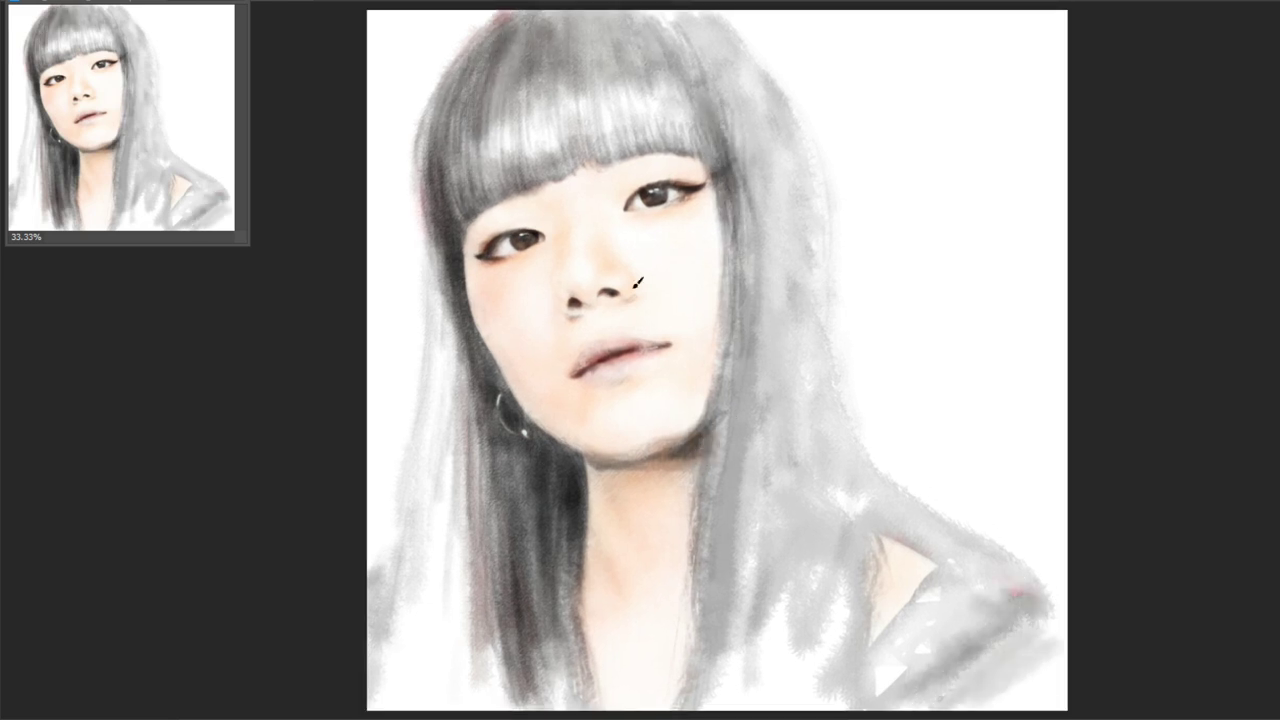
Switch brush and tint the left background edge pink
{"action": "right_click", "coordinate": [920, 145]}
{"action": "mouse_move", "coordinate": [409, 57]}
{"action": "left_mouse_down"}
{"action": "mouse_move", "coordinate": [440, 90]}
{"action": "mouse_move", "coordinate": [419, 268]}
{"action": "mouse_move", "coordinate": [397, 194]}
{"action": "mouse_move", "coordinate": [417, 400]}
{"action": "mouse_move", "coordinate": [410, 550]}
{"action": "left_mouse_up"}
{"action": "right_click", "coordinate": [466, 152]}
{"action": "mouse_move", "coordinate": [740, 40]}
{"action": "left_mouse_down"}
{"action": "mouse_move", "coordinate": [826, 117]}
{"action": "mouse_move", "coordinate": [906, 494]}
{"action": "mouse_move", "coordinate": [1037, 349]}
{"action": "mouse_move", "coordinate": [983, 249]}
{"action": "mouse_move", "coordinate": [1009, 443]}
{"action": "mouse_move", "coordinate": [856, 99]}
{"action": "mouse_move", "coordinate": [943, 266]}
{"action": "mouse_move", "coordinate": [837, 23]}
{"action": "mouse_move", "coordinate": [1017, 243]}
{"action": "mouse_move", "coordinate": [848, 288]}
{"action": "mouse_move", "coordinate": [951, 129]}
{"action": "mouse_move", "coordinate": [843, 263]}
{"action": "mouse_move", "coordinate": [1020, 600]}
{"action": "mouse_move", "coordinate": [947, 157]}
{"action": "mouse_move", "coordinate": [809, 57]}
{"action": "mouse_move", "coordinate": [951, 100]}
{"action": "mouse_move", "coordinate": [957, 194]}
{"action": "mouse_move", "coordinate": [1040, 90]}
{"action": "mouse_move", "coordinate": [1051, 580]}
{"action": "left_mouse_up"}
Sweep a deep red watercolor wash across the background around the figure
{"action": "mouse_move", "coordinate": [400, 30]}
{"action": "left_mouse_down"}
{"action": "mouse_move", "coordinate": [420, 110]}
{"action": "mouse_move", "coordinate": [406, 170]}
{"action": "mouse_move", "coordinate": [414, 157]}
{"action": "mouse_move", "coordinate": [409, 380]}
{"action": "mouse_move", "coordinate": [877, 40]}
{"action": "mouse_move", "coordinate": [949, 342]}
{"action": "mouse_move", "coordinate": [1044, 470]}
{"action": "left_mouse_up"}
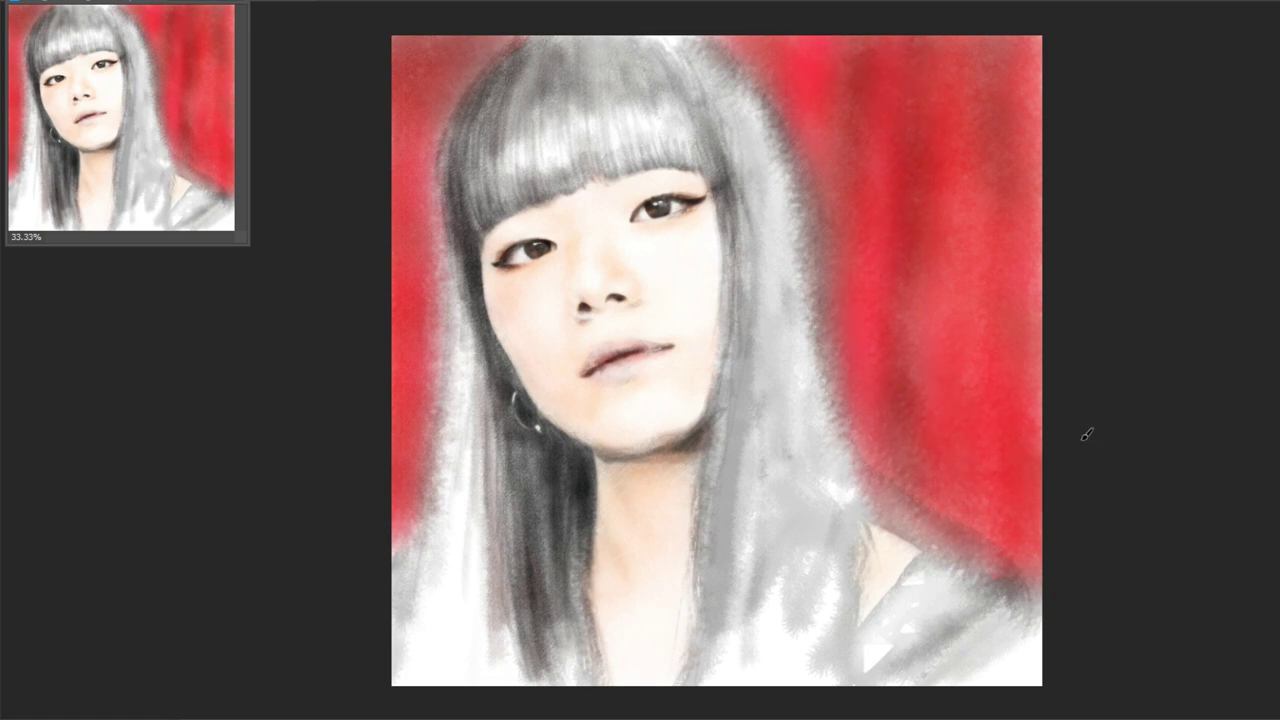
Switch to the 鉛筆 50% pencil brush and darken the left hair strand with vertical strokes
{"action": "right_click", "coordinate": [618, 215]}
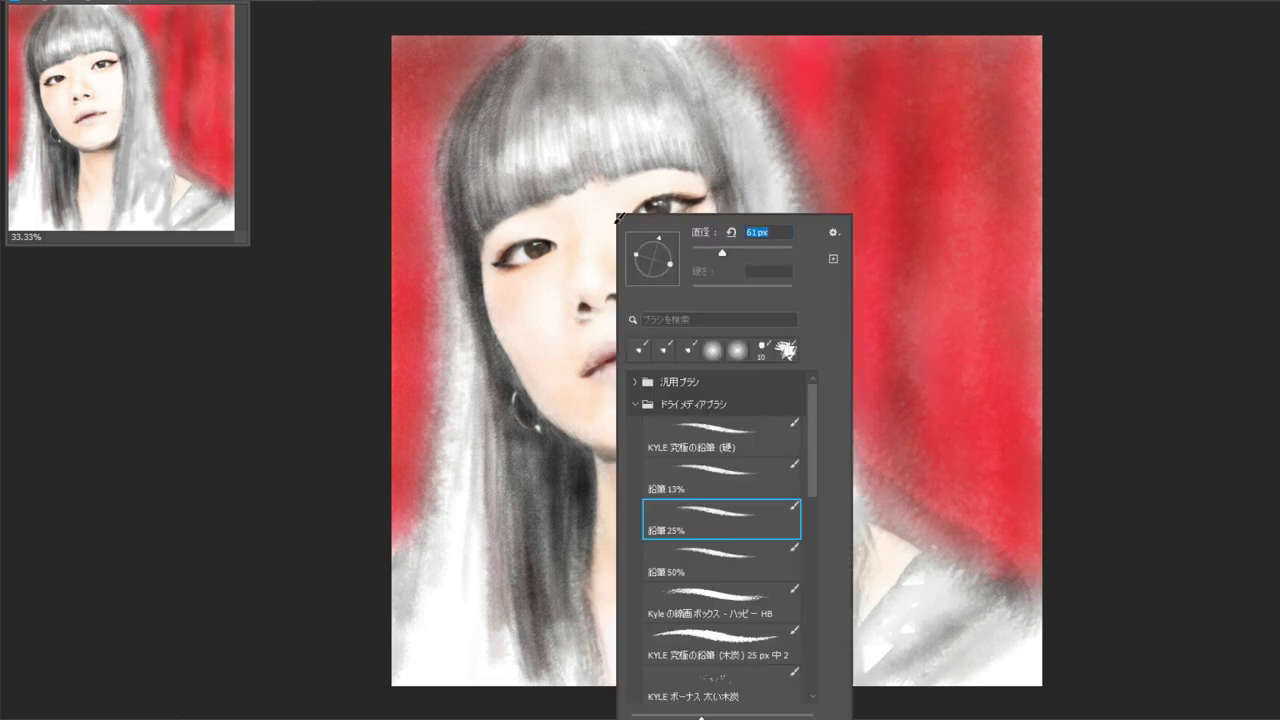
{"action": "mouse_move", "coordinate": [450, 135]}
{"action": "left_mouse_down"}
{"action": "mouse_move", "coordinate": [446, 640]}
{"action": "mouse_move", "coordinate": [452, 370]}
{"action": "left_mouse_up"}
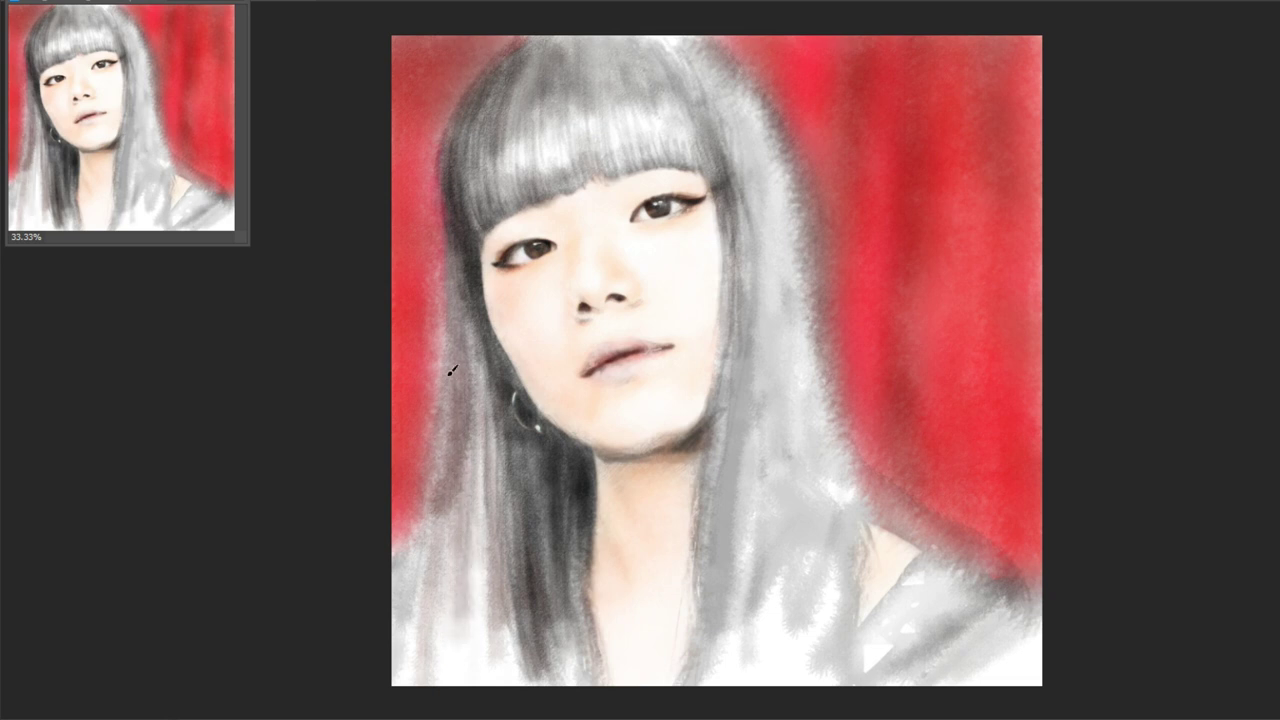
{"action": "right_click", "coordinate": [591, 441]}
{"action": "double_click", "coordinate": [720, 555]}
{"action": "right_click", "coordinate": [517, 481]}
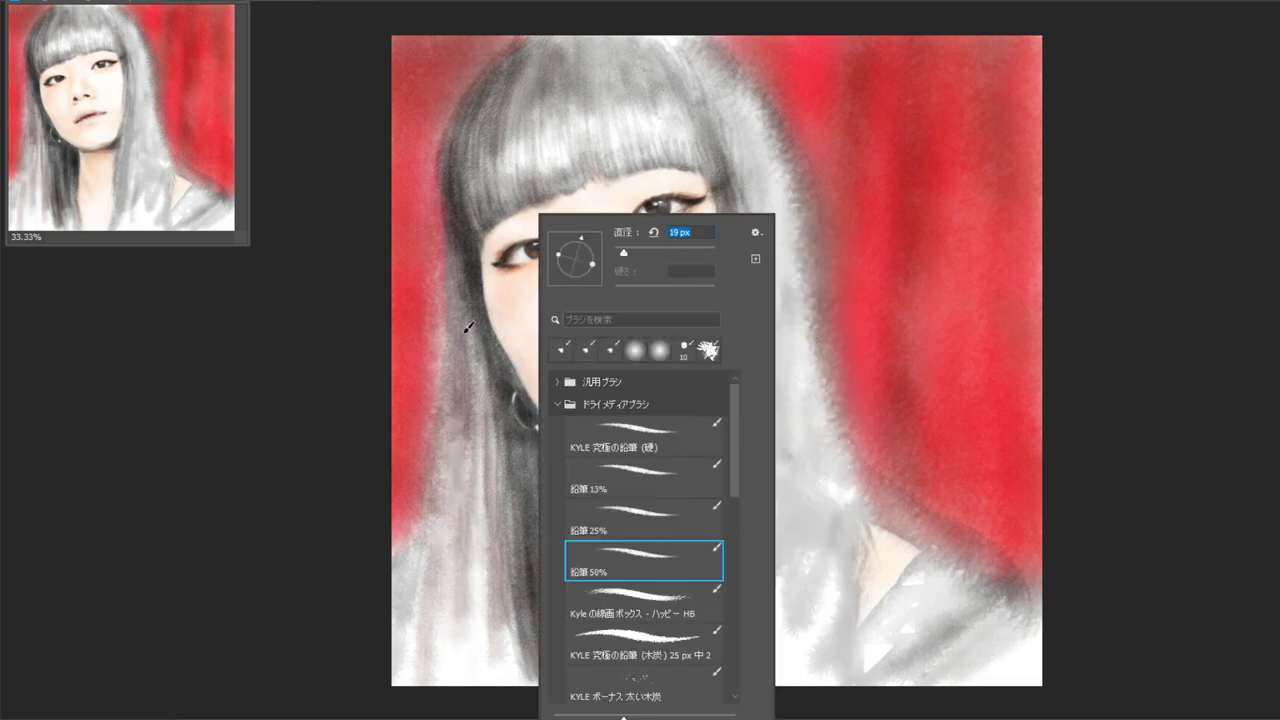
{"action": "left_click_drag", "start_coordinate": [468, 327], "coordinate": [420, 680]}
{"action": "mouse_move", "coordinate": [440, 260]}
{"action": "left_mouse_down"}
{"action": "mouse_move", "coordinate": [437, 657]}
{"action": "mouse_move", "coordinate": [477, 278]}
{"action": "mouse_move", "coordinate": [457, 508]}
{"action": "mouse_move", "coordinate": [420, 663]}
{"action": "mouse_move", "coordinate": [429, 537]}
{"action": "mouse_move", "coordinate": [507, 560]}
{"action": "mouse_move", "coordinate": [451, 677]}
{"action": "mouse_move", "coordinate": [503, 434]}
{"action": "mouse_move", "coordinate": [550, 680]}
{"action": "mouse_move", "coordinate": [515, 536]}
{"action": "mouse_move", "coordinate": [500, 335]}
{"action": "left_mouse_up"}
Darken the top-left bangs and the left hair edge from top to bottom
{"action": "left_click_drag", "start_coordinate": [455, 65], "coordinate": [480, 180]}
{"action": "mouse_move", "coordinate": [500, 40]}
{"action": "left_mouse_down"}
{"action": "mouse_move", "coordinate": [486, 194]}
{"action": "mouse_move", "coordinate": [543, 129]}
{"action": "mouse_move", "coordinate": [609, 94]}
{"action": "mouse_move", "coordinate": [698, 110]}
{"action": "left_mouse_up"}
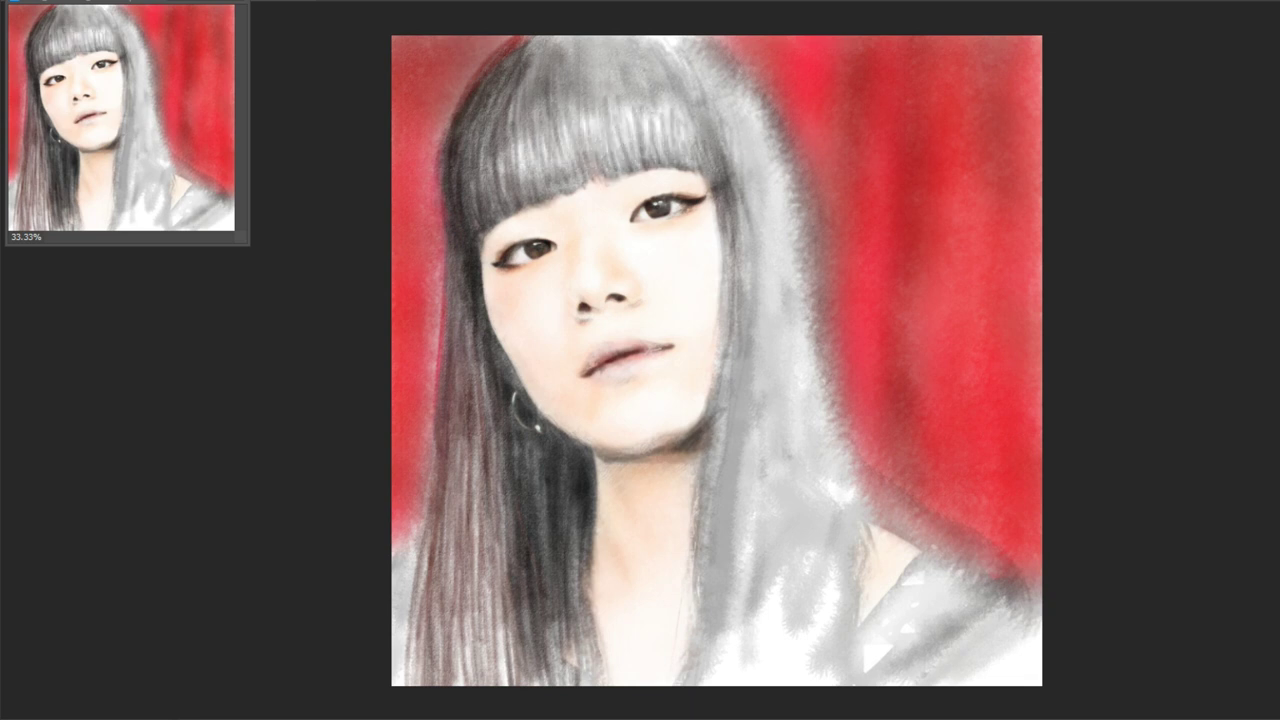
{"action": "left_click_drag", "start_coordinate": [430, 165], "coordinate": [440, 90]}
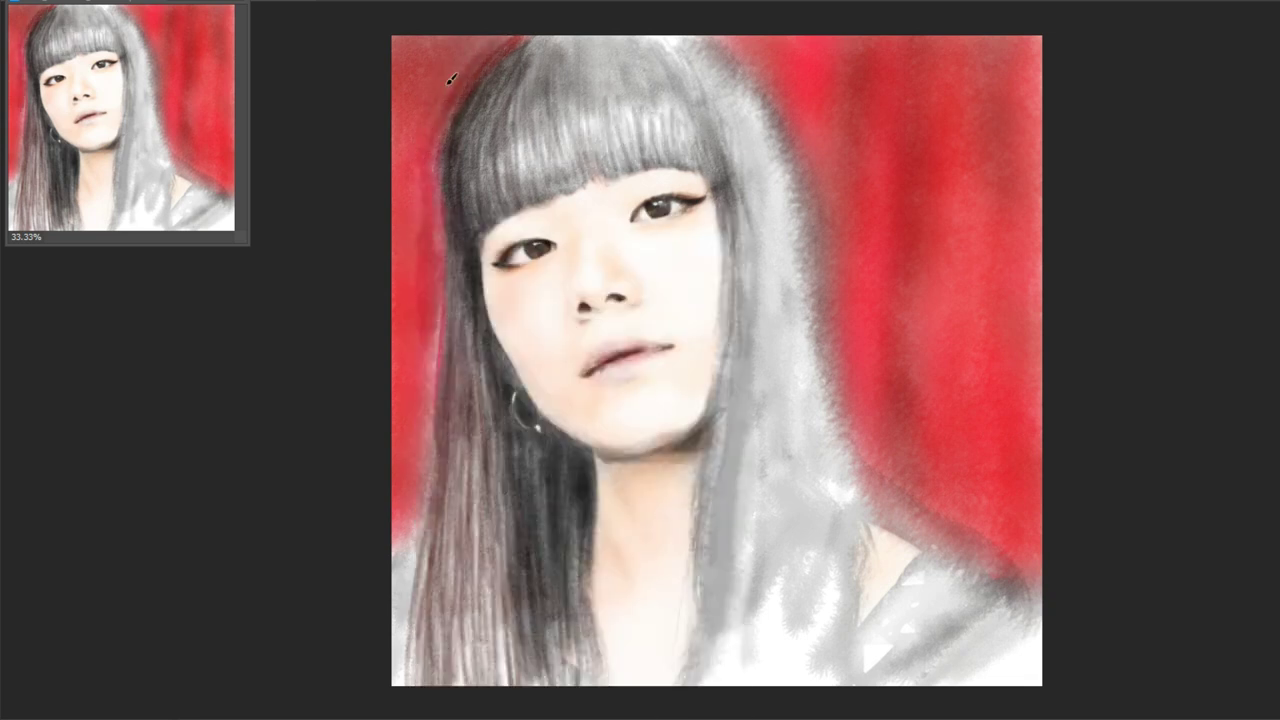
{"action": "left_click_drag", "start_coordinate": [450, 40], "coordinate": [430, 500]}
{"action": "left_click_drag", "start_coordinate": [440, 450], "coordinate": [386, 571]}
{"action": "left_click_drag", "start_coordinate": [430, 420], "coordinate": [400, 575]}
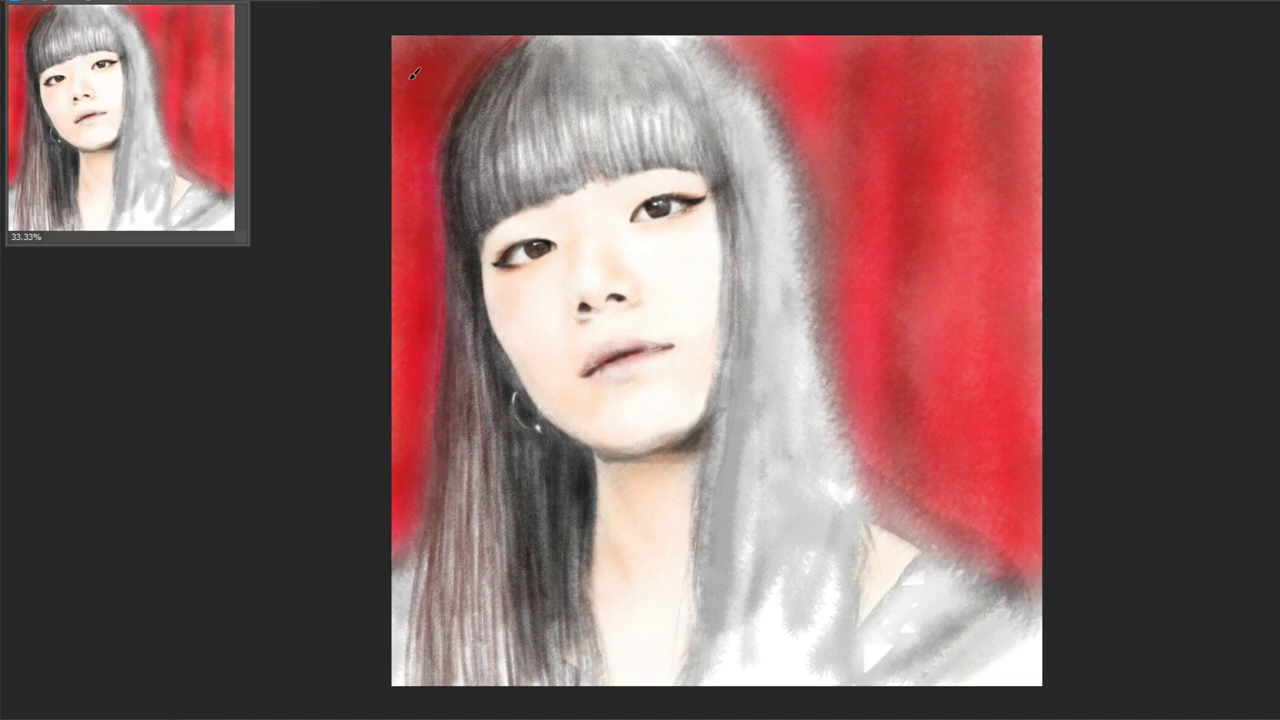
{"action": "left_click_drag", "start_coordinate": [500, 40], "coordinate": [445, 205]}
Darken the right hair edge down to the shoulder and deepen the red background beside it
{"action": "mouse_move", "coordinate": [712, 40]}
{"action": "left_mouse_down"}
{"action": "mouse_move", "coordinate": [863, 334]}
{"action": "mouse_move", "coordinate": [891, 480]}
{"action": "mouse_move", "coordinate": [1000, 600]}
{"action": "left_mouse_up"}
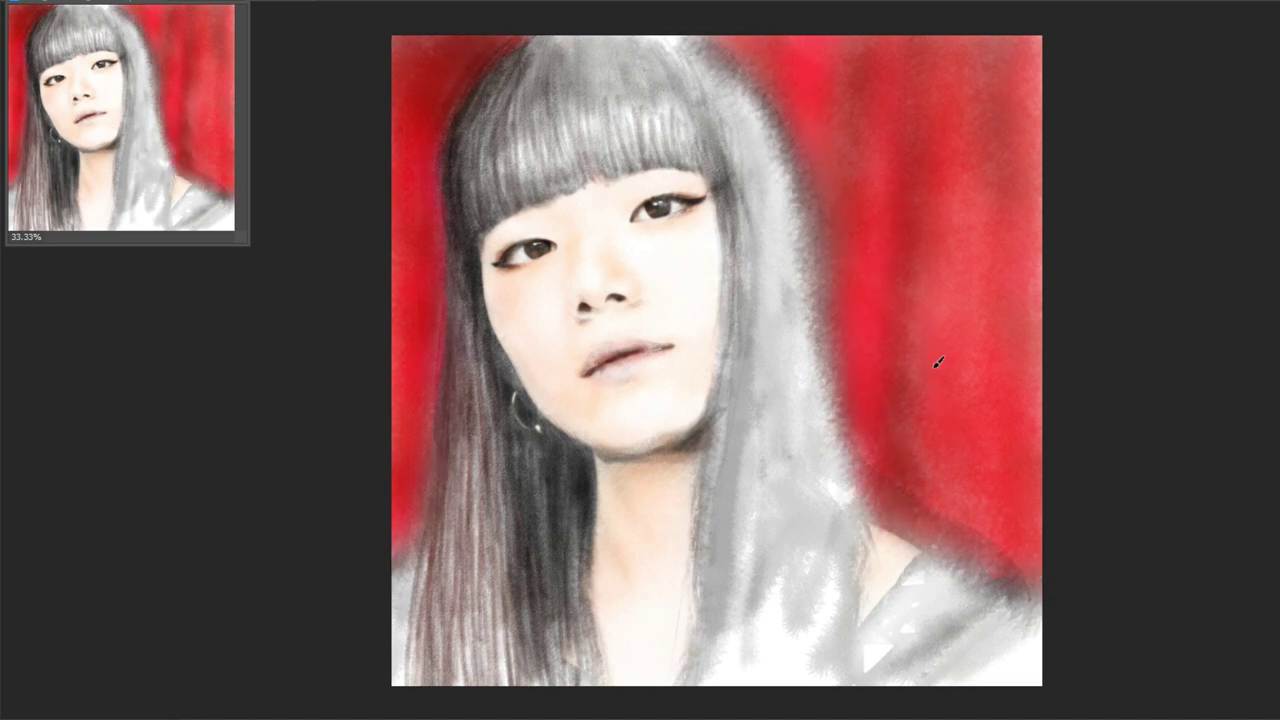
{"action": "mouse_move", "coordinate": [949, 491]}
{"action": "left_mouse_down"}
{"action": "mouse_move", "coordinate": [1031, 40]}
{"action": "mouse_move", "coordinate": [1030, 400]}
{"action": "left_mouse_up"}
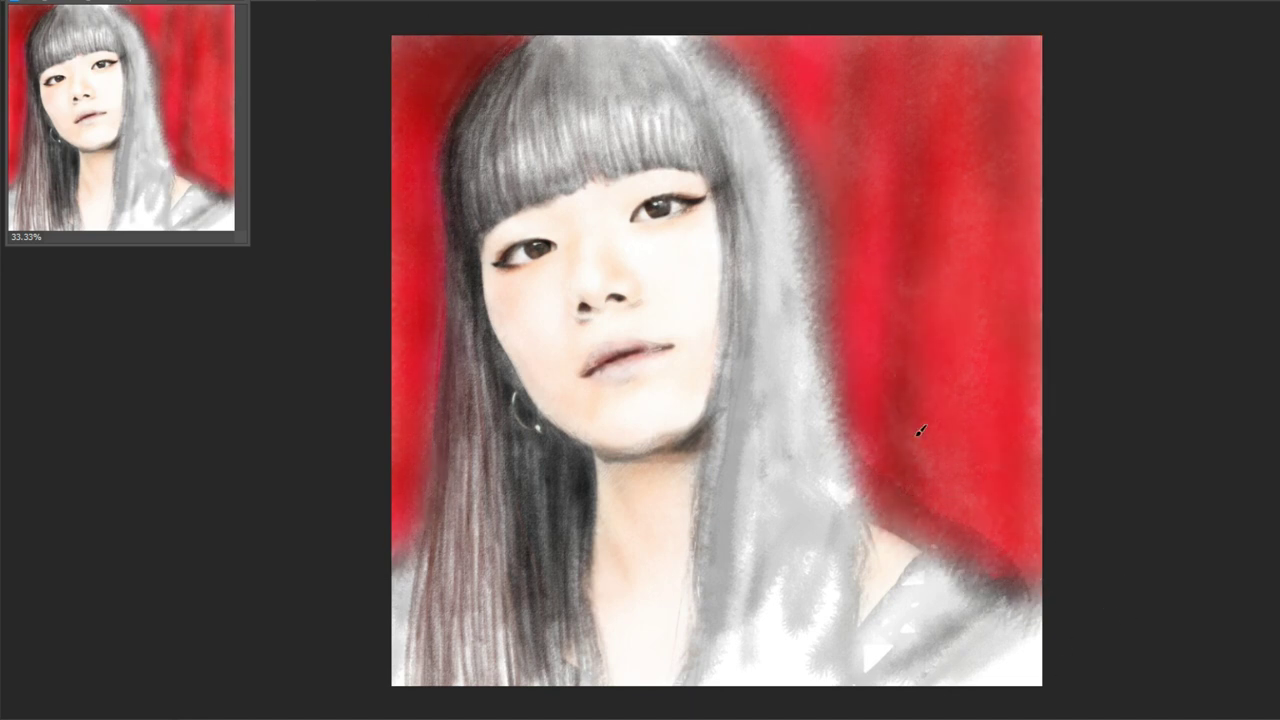
{"action": "left_click_drag", "start_coordinate": [850, 190], "coordinate": [878, 66]}
{"action": "right_click", "coordinate": [812, 214]}
{"action": "left_click", "coordinate": [880, 483]}
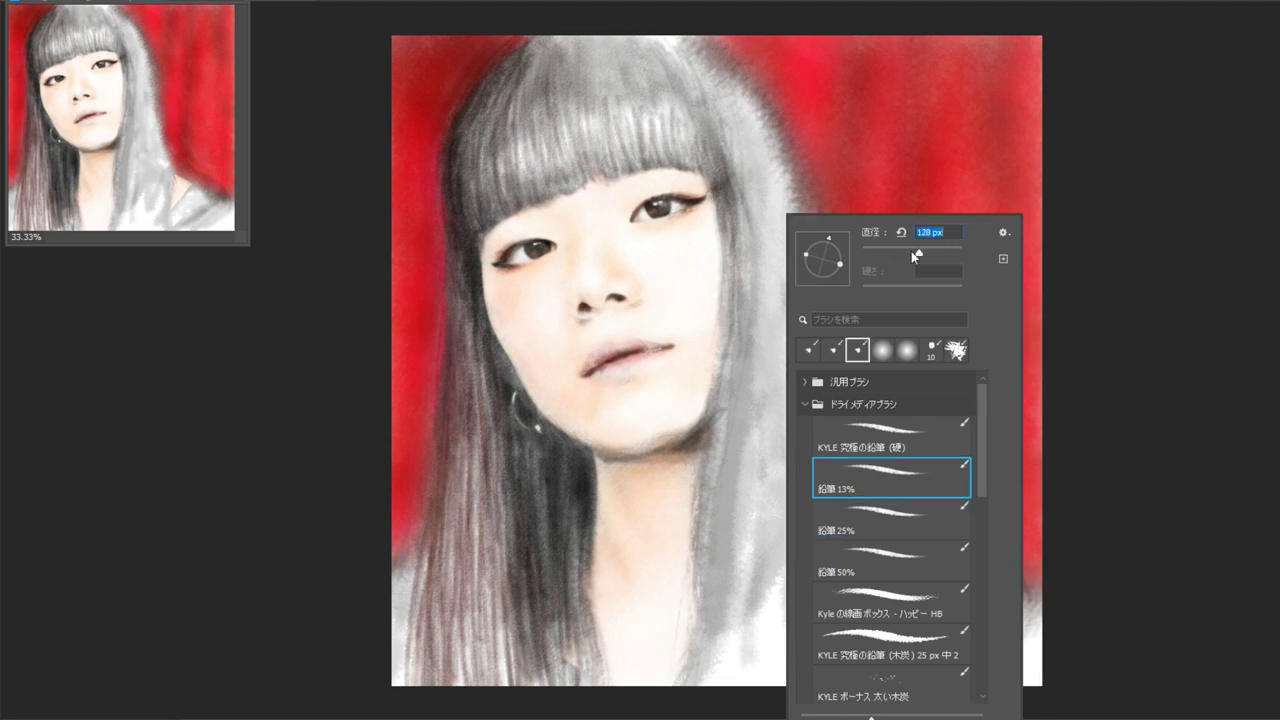
Paint dark strokes over the hair top and bangs with the 鉛筆 13% brush
{"action": "mouse_move", "coordinate": [575, 40]}
{"action": "left_mouse_down"}
{"action": "mouse_move", "coordinate": [521, 102]}
{"action": "mouse_move", "coordinate": [618, 103]}
{"action": "left_mouse_up"}
{"action": "mouse_move", "coordinate": [609, 113]}
{"action": "left_mouse_down"}
{"action": "mouse_move", "coordinate": [560, 70]}
{"action": "mouse_move", "coordinate": [720, 120]}
{"action": "left_mouse_up"}
{"action": "right_click", "coordinate": [720, 100]}
{"action": "key", "text": "Escape"}
{"action": "left_click_drag", "start_coordinate": [720, 50], "coordinate": [560, 110]}
{"action": "mouse_move", "coordinate": [470, 80]}
{"action": "left_mouse_down"}
{"action": "mouse_move", "coordinate": [557, 119]}
{"action": "mouse_move", "coordinate": [620, 40]}
{"action": "mouse_move", "coordinate": [734, 166]}
{"action": "mouse_move", "coordinate": [749, 289]}
{"action": "mouse_move", "coordinate": [752, 114]}
{"action": "mouse_move", "coordinate": [820, 354]}
{"action": "mouse_move", "coordinate": [789, 286]}
{"action": "mouse_move", "coordinate": [814, 620]}
{"action": "mouse_move", "coordinate": [786, 203]}
{"action": "mouse_move", "coordinate": [840, 530]}
{"action": "mouse_move", "coordinate": [650, 50]}
{"action": "mouse_move", "coordinate": [610, 170]}
{"action": "mouse_move", "coordinate": [742, 351]}
{"action": "mouse_move", "coordinate": [737, 589]}
{"action": "mouse_move", "coordinate": [734, 528]}
{"action": "mouse_move", "coordinate": [790, 500]}
{"action": "mouse_move", "coordinate": [768, 566]}
{"action": "mouse_move", "coordinate": [834, 603]}
{"action": "left_mouse_up"}
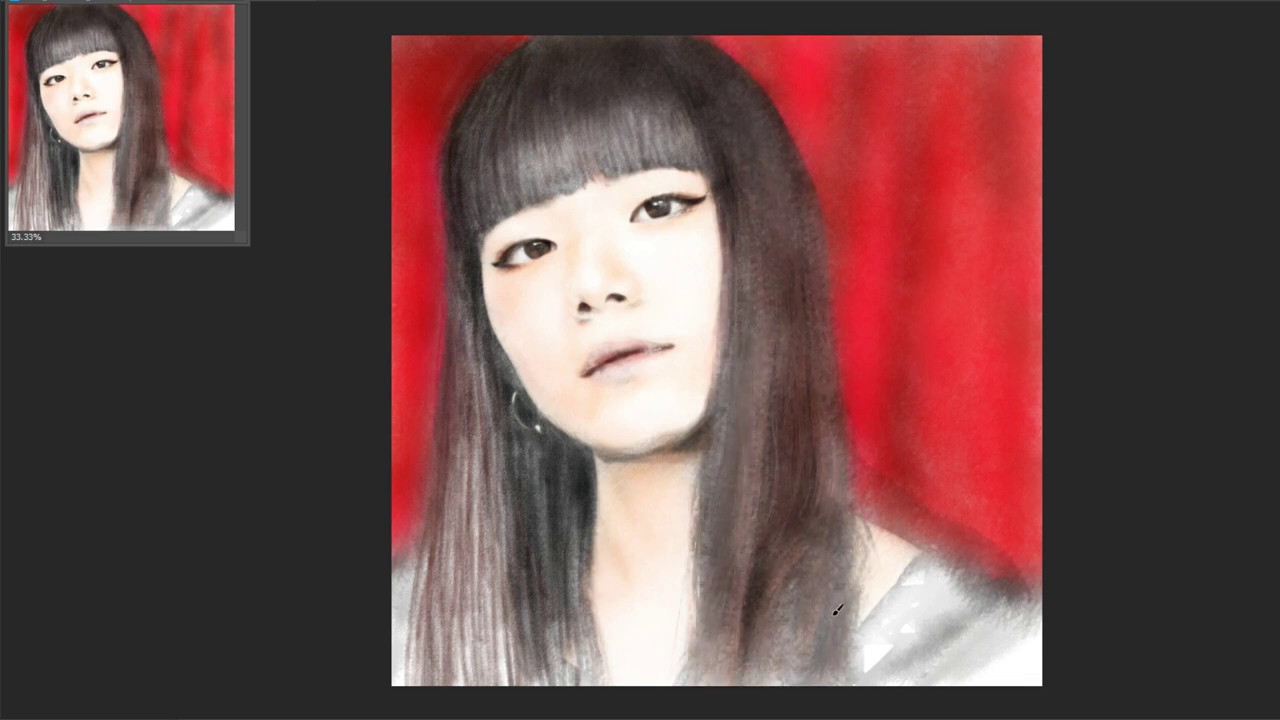
{"action": "right_click", "coordinate": [834, 603]}
Darken the right-side hair strands and the hair beside the left cheek and eye
{"action": "left_click_drag", "start_coordinate": [830, 440], "coordinate": [908, 578]}
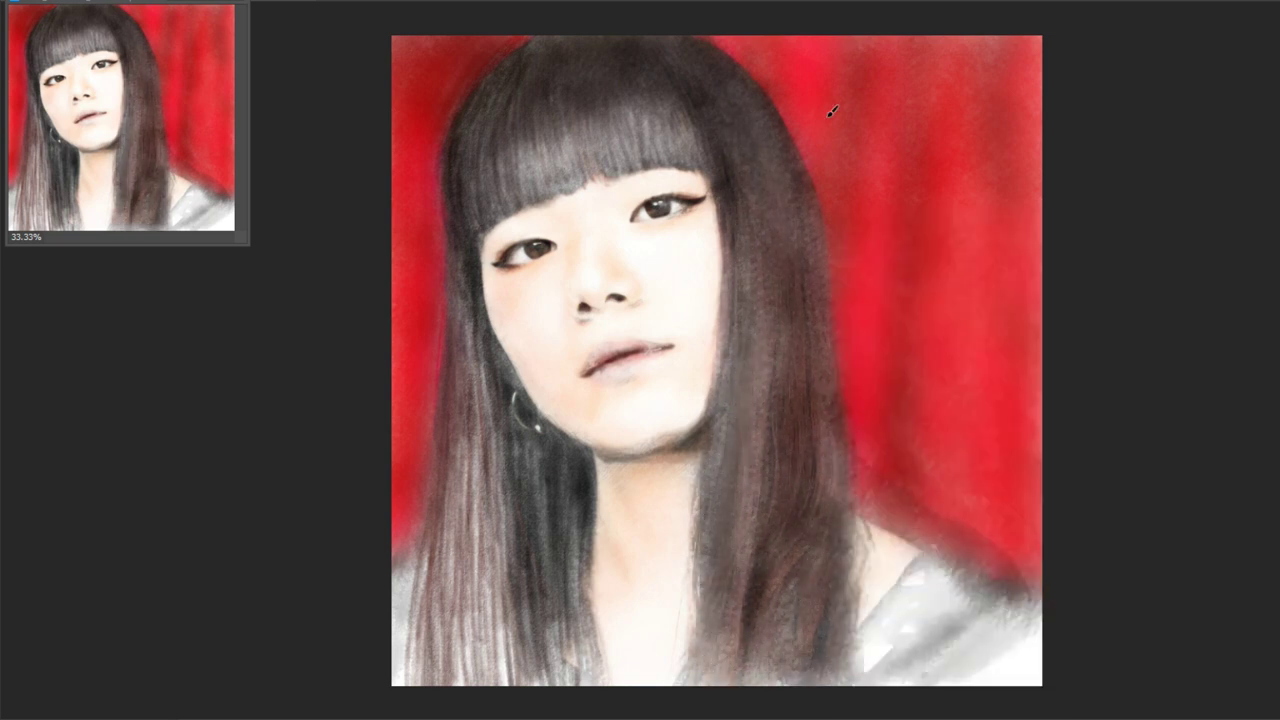
{"action": "left_click_drag", "start_coordinate": [831, 112], "coordinate": [780, 600]}
{"action": "mouse_move", "coordinate": [580, 190]}
{"action": "left_mouse_down"}
{"action": "mouse_move", "coordinate": [650, 110]}
{"action": "mouse_move", "coordinate": [700, 160]}
{"action": "left_mouse_up"}
{"action": "left_click_drag", "start_coordinate": [490, 150], "coordinate": [531, 243]}
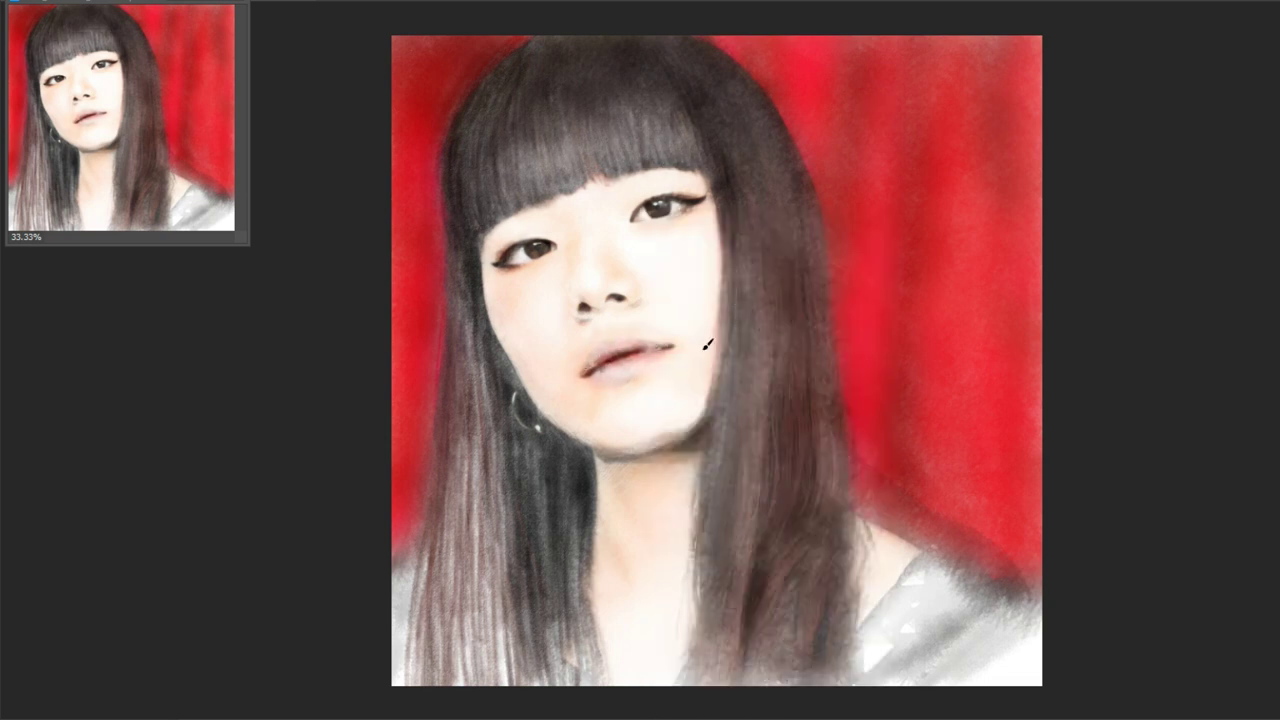
{"action": "mouse_move", "coordinate": [524, 204]}
{"action": "left_mouse_down"}
{"action": "mouse_move", "coordinate": [478, 254]}
{"action": "mouse_move", "coordinate": [476, 306]}
{"action": "left_mouse_up"}
{"action": "left_click_drag", "start_coordinate": [494, 258], "coordinate": [482, 350]}
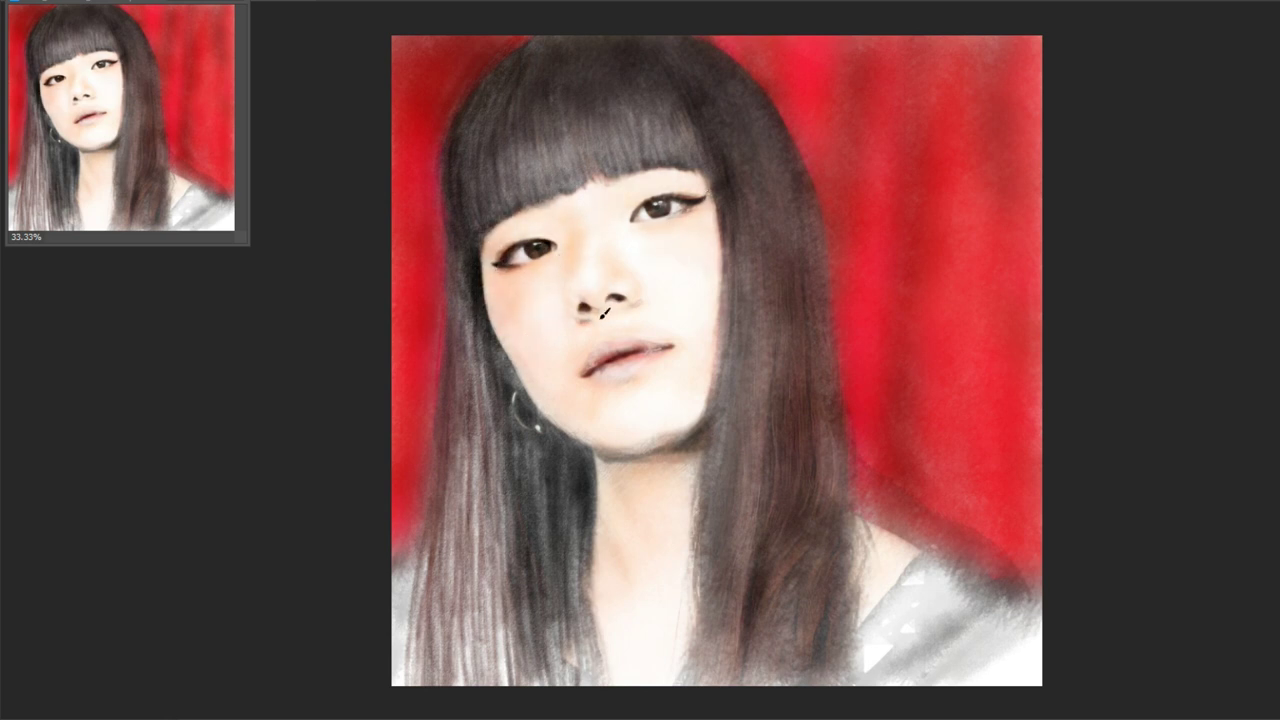
Shade the left jaw near the earring and neck, and darken the hair left of the neck
{"action": "left_click_drag", "start_coordinate": [530, 452], "coordinate": [588, 410]}
{"action": "mouse_move", "coordinate": [623, 366]}
{"action": "left_mouse_down"}
{"action": "mouse_move", "coordinate": [614, 466]}
{"action": "mouse_move", "coordinate": [651, 580]}
{"action": "left_mouse_up"}
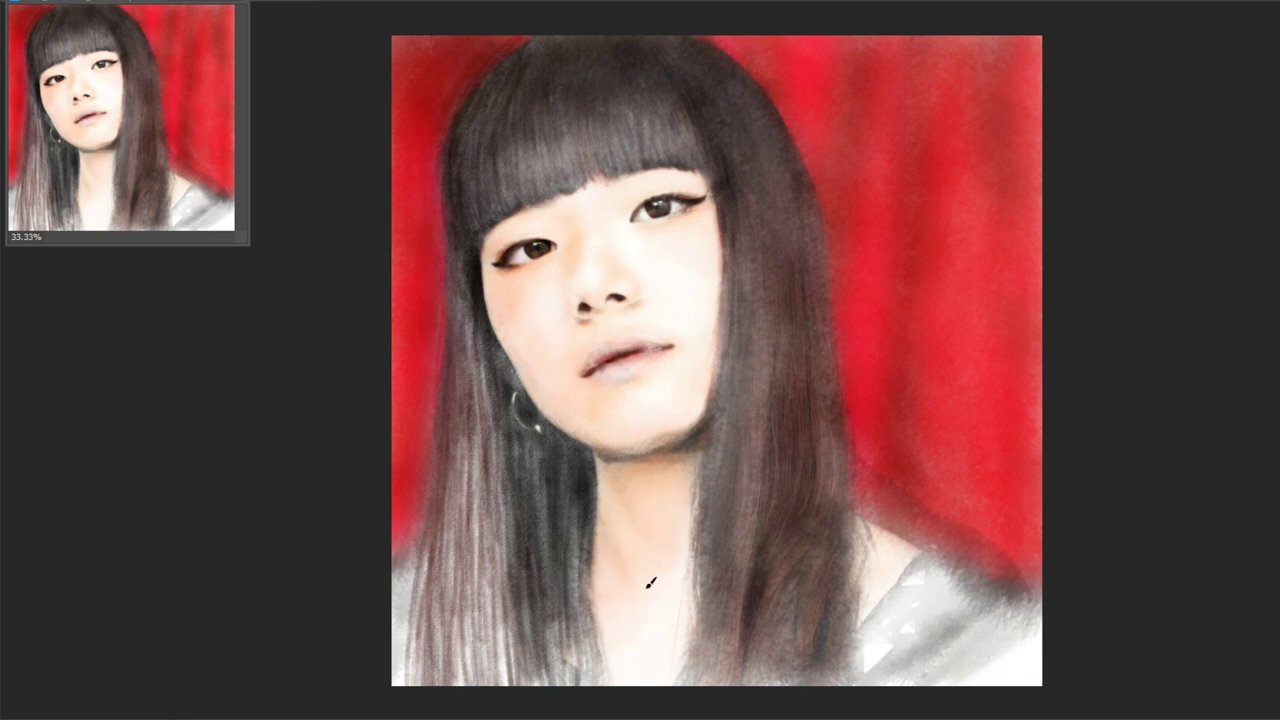
{"action": "mouse_move", "coordinate": [560, 450]}
{"action": "left_mouse_down"}
{"action": "mouse_move", "coordinate": [503, 346]}
{"action": "mouse_move", "coordinate": [570, 680]}
{"action": "left_mouse_up"}
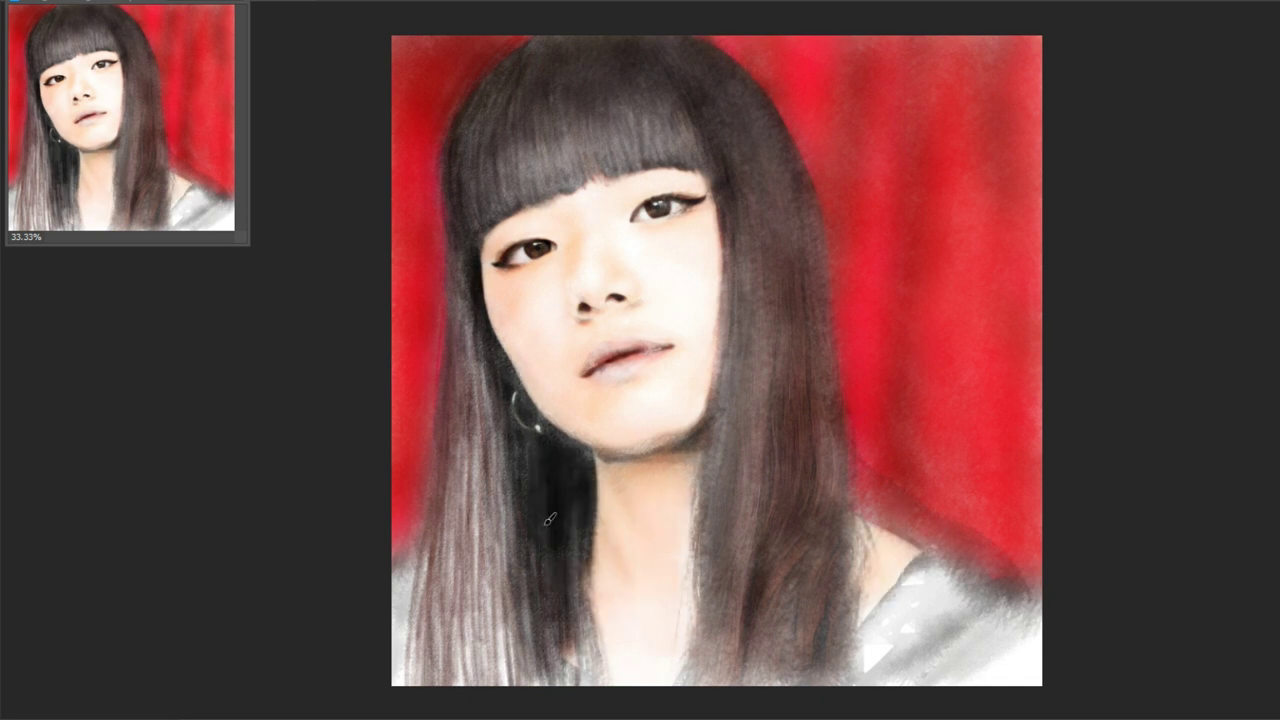
{"action": "left_click_drag", "start_coordinate": [520, 400], "coordinate": [490, 680]}
{"action": "left_click_drag", "start_coordinate": [490, 300], "coordinate": [565, 577]}
Darken the crown and right-side hair, and begin painting the grey shoulder top black
{"action": "left_click_drag", "start_coordinate": [700, 350], "coordinate": [695, 560]}
{"action": "mouse_move", "coordinate": [690, 80]}
{"action": "left_mouse_down"}
{"action": "mouse_move", "coordinate": [640, 165]}
{"action": "mouse_move", "coordinate": [525, 205]}
{"action": "mouse_move", "coordinate": [522, 93]}
{"action": "mouse_move", "coordinate": [715, 45]}
{"action": "mouse_move", "coordinate": [785, 195]}
{"action": "left_mouse_up"}
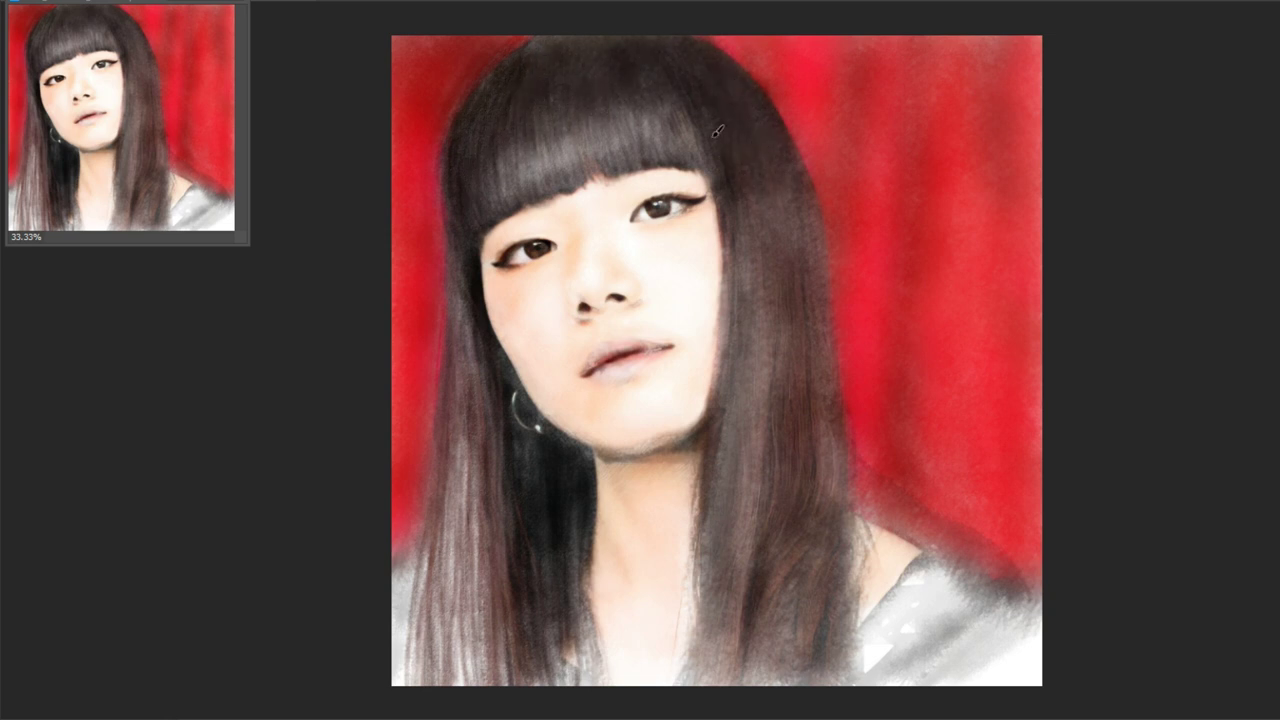
{"action": "left_click_drag", "start_coordinate": [745, 155], "coordinate": [725, 440]}
{"action": "left_click_drag", "start_coordinate": [790, 120], "coordinate": [805, 210]}
{"action": "mouse_move", "coordinate": [1031, 601]}
{"action": "left_mouse_down"}
{"action": "mouse_move", "coordinate": [980, 680]}
{"action": "mouse_move", "coordinate": [870, 680]}
{"action": "left_mouse_up"}
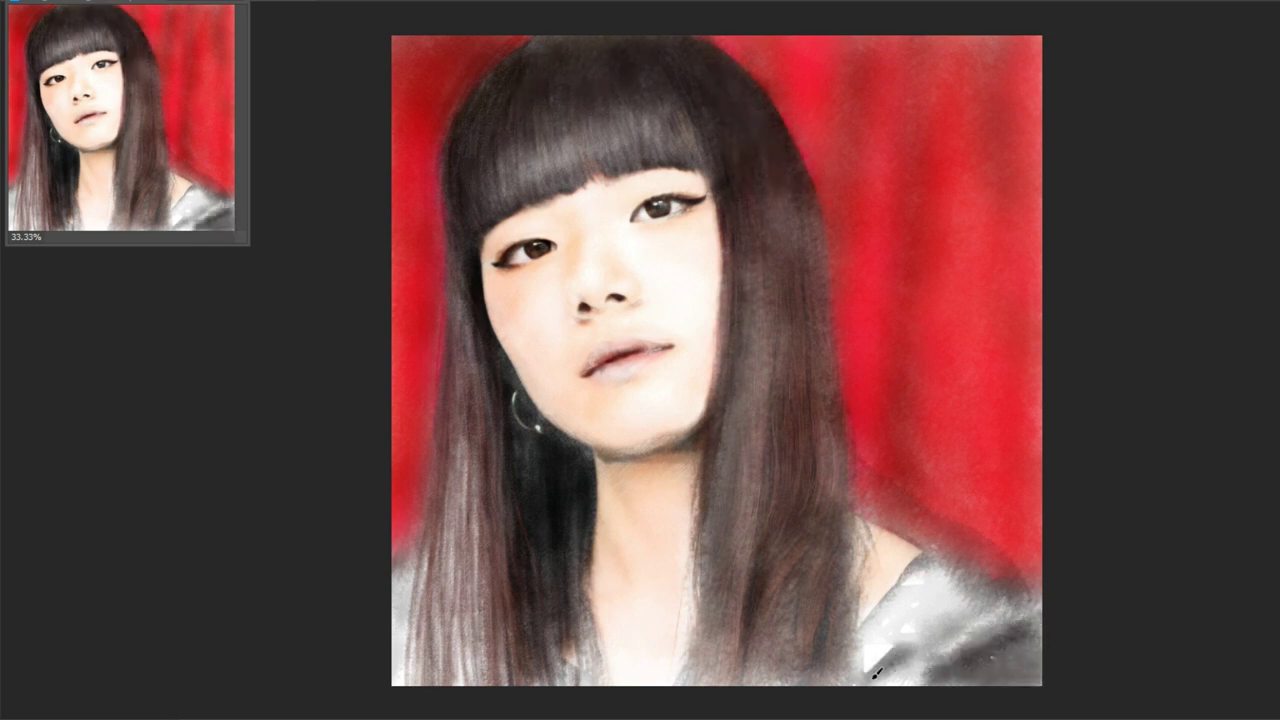
Paint the grey clothing at the right shoulder a deep black
{"action": "left_click_drag", "start_coordinate": [910, 615], "coordinate": [865, 650]}
{"action": "mouse_move", "coordinate": [925, 580]}
{"action": "left_mouse_down"}
{"action": "mouse_move", "coordinate": [878, 618]}
{"action": "mouse_move", "coordinate": [945, 560]}
{"action": "mouse_move", "coordinate": [895, 640]}
{"action": "mouse_move", "coordinate": [978, 586]}
{"action": "mouse_move", "coordinate": [875, 680]}
{"action": "left_mouse_up"}
{"action": "mouse_move", "coordinate": [1030, 610]}
{"action": "left_mouse_down"}
{"action": "mouse_move", "coordinate": [935, 560]}
{"action": "mouse_move", "coordinate": [1035, 640]}
{"action": "left_mouse_up"}
{"action": "mouse_move", "coordinate": [950, 585]}
{"action": "left_mouse_down"}
{"action": "mouse_move", "coordinate": [896, 618]}
{"action": "mouse_move", "coordinate": [1000, 680]}
{"action": "left_mouse_up"}
{"action": "left_click_drag", "start_coordinate": [1040, 605], "coordinate": [950, 685]}
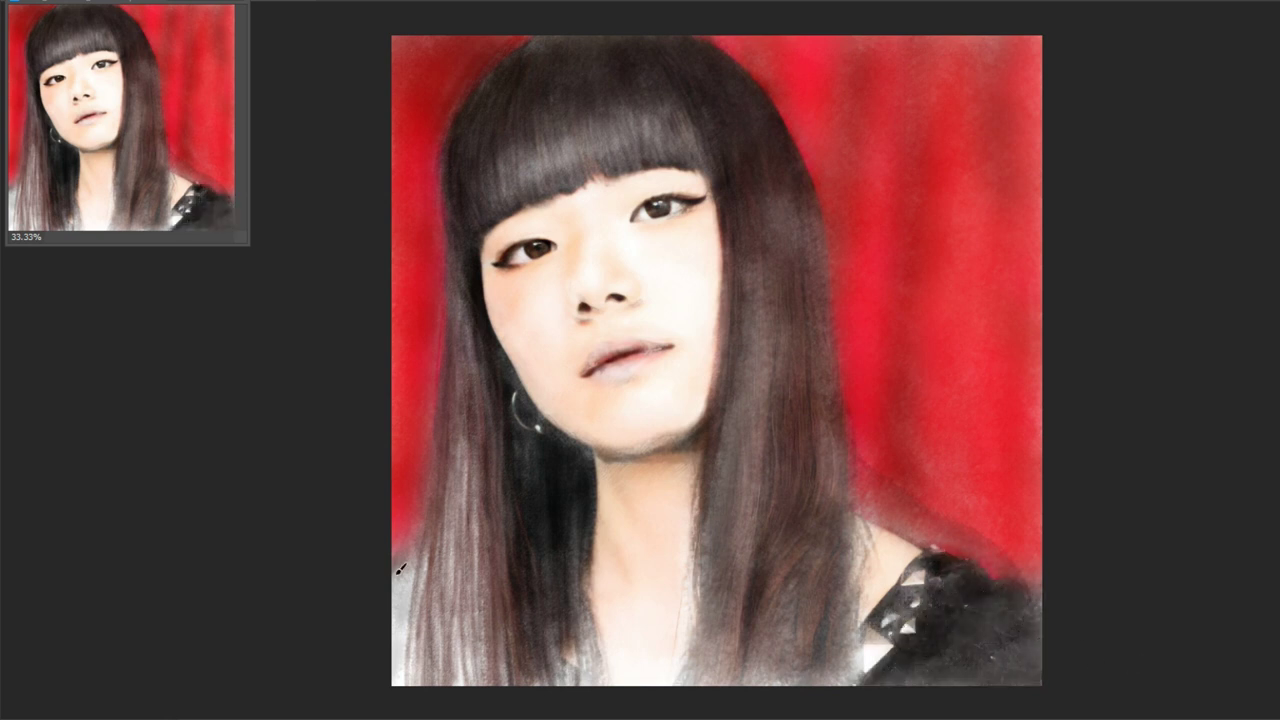
Add dark vertical strokes to the lower-left hair strands
{"action": "left_click_drag", "start_coordinate": [420, 530], "coordinate": [395, 625]}
{"action": "left_click_drag", "start_coordinate": [410, 560], "coordinate": [400, 688]}
{"action": "mouse_move", "coordinate": [445, 610]}
{"action": "left_mouse_down"}
{"action": "mouse_move", "coordinate": [468, 498]}
{"action": "mouse_move", "coordinate": [440, 688]}
{"action": "left_mouse_up"}
Darken the lower hair strands from the left across to the right edge and cheek
{"action": "left_click_drag", "start_coordinate": [420, 330], "coordinate": [480, 688]}
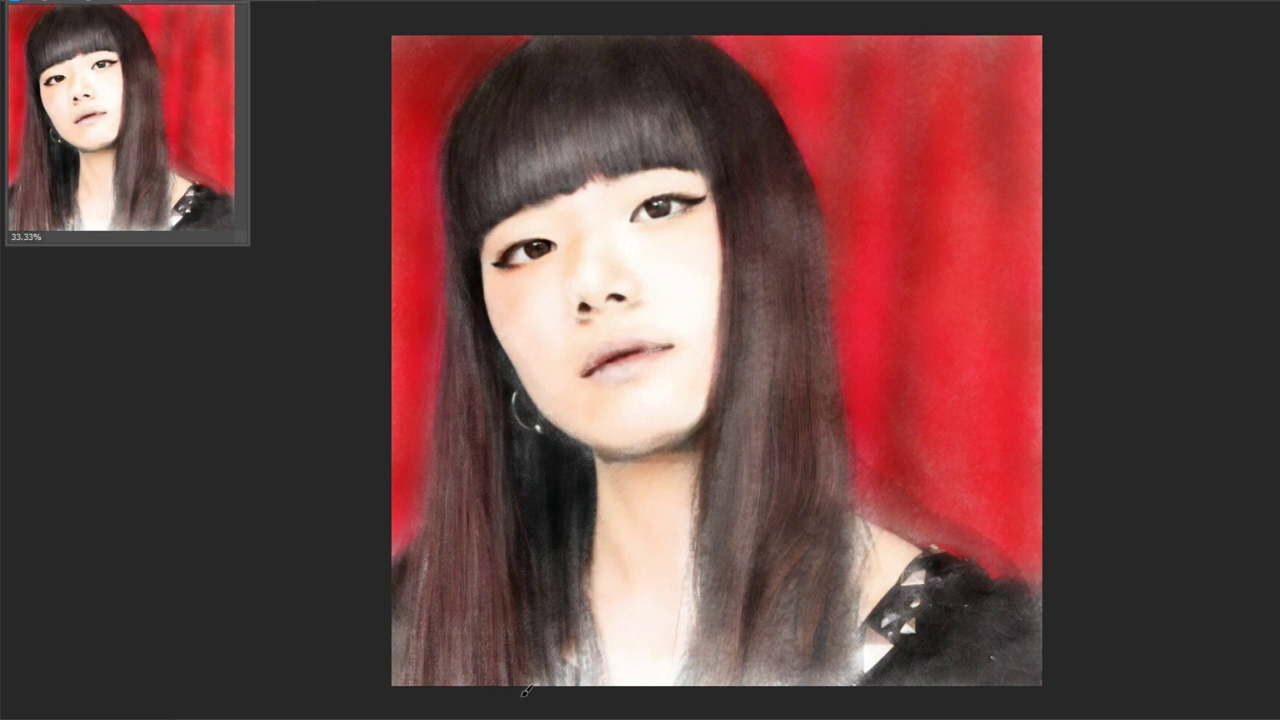
{"action": "left_click_drag", "start_coordinate": [530, 600], "coordinate": [590, 690]}
{"action": "left_click_drag", "start_coordinate": [745, 400], "coordinate": [715, 578]}
{"action": "left_click_drag", "start_coordinate": [735, 535], "coordinate": [705, 675]}
{"action": "left_click_drag", "start_coordinate": [765, 440], "coordinate": [750, 620]}
{"action": "left_click_drag", "start_coordinate": [830, 450], "coordinate": [790, 665]}
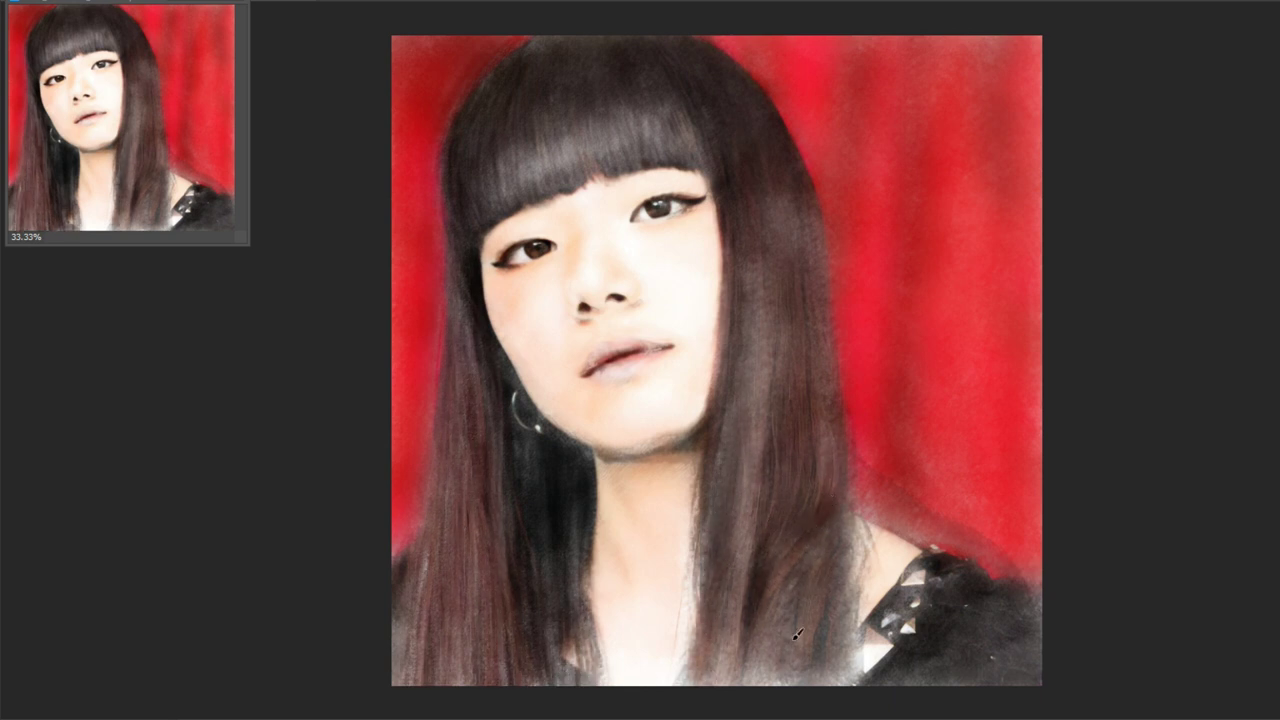
{"action": "left_click_drag", "start_coordinate": [805, 575], "coordinate": [750, 686]}
{"action": "left_click_drag", "start_coordinate": [840, 600], "coordinate": [801, 676]}
{"action": "left_click_drag", "start_coordinate": [835, 548], "coordinate": [785, 686]}
{"action": "left_click_drag", "start_coordinate": [850, 618], "coordinate": [795, 690]}
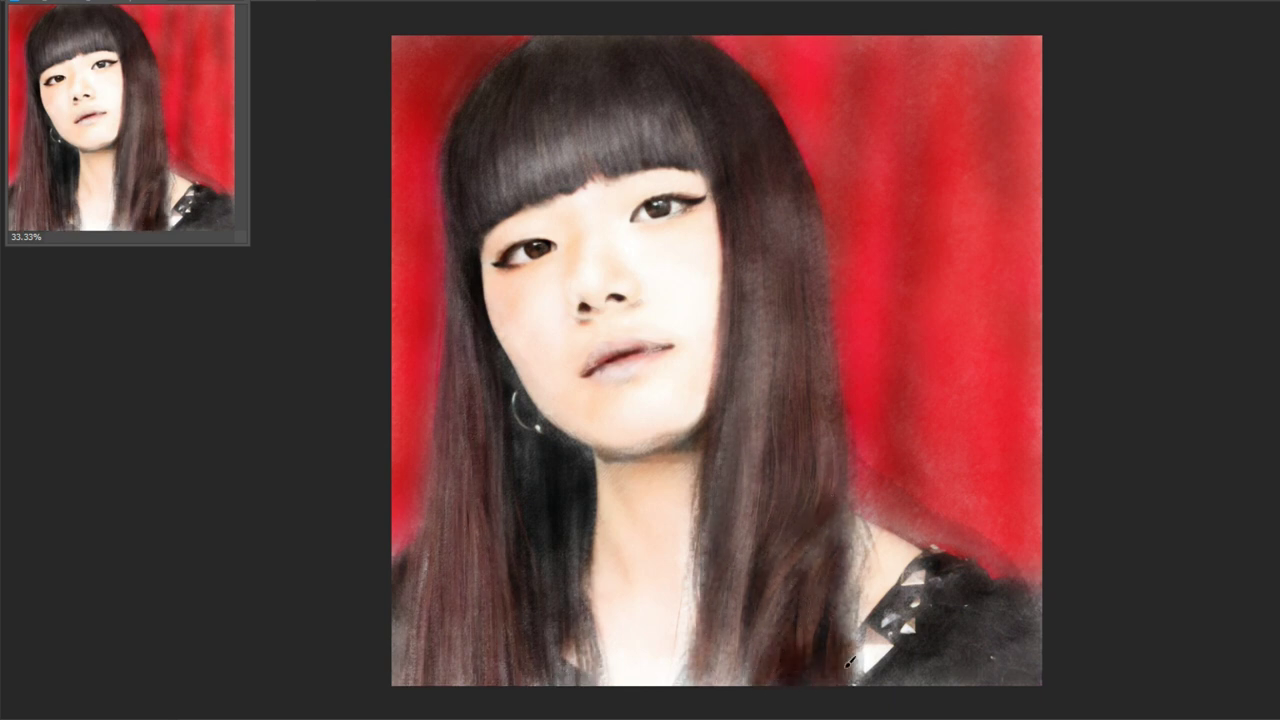
{"action": "left_click_drag", "start_coordinate": [862, 508], "coordinate": [850, 684]}
{"action": "left_click_drag", "start_coordinate": [816, 191], "coordinate": [798, 264]}
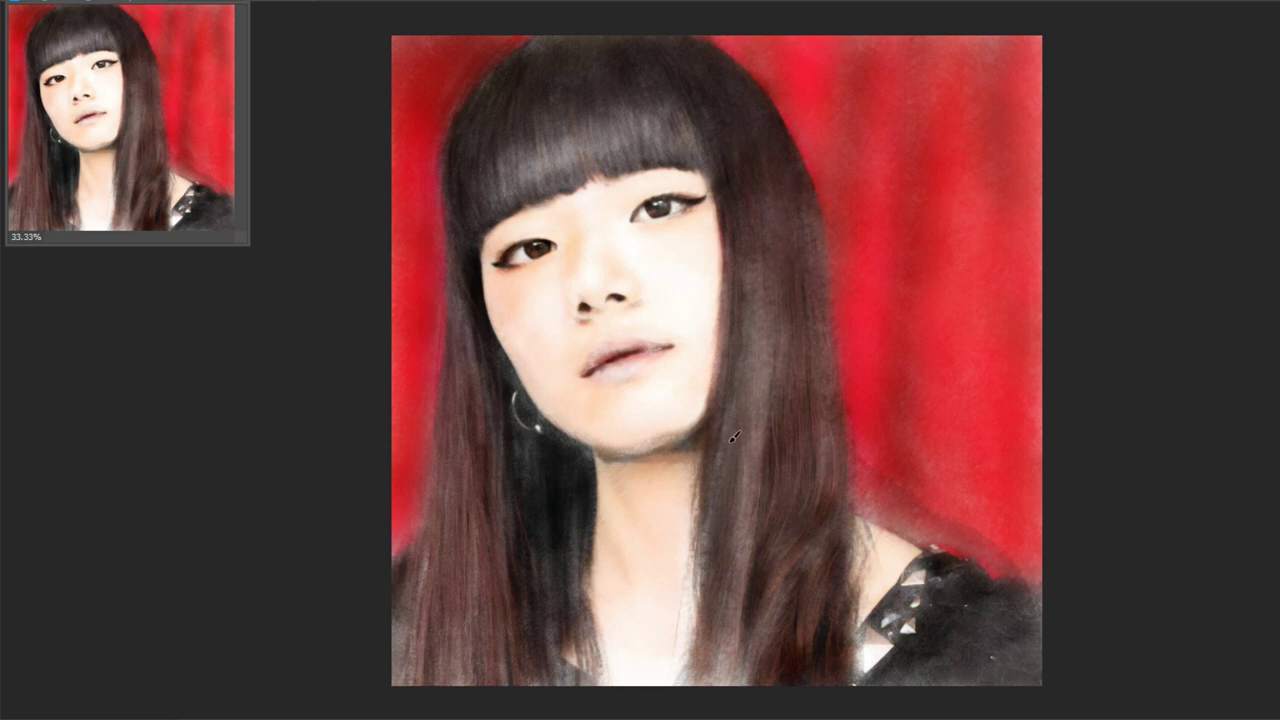
{"action": "right_click", "coordinate": [740, 376]}
Darken the left-side hair strands down to the bottom and just left of centre
{"action": "left_click_drag", "start_coordinate": [495, 526], "coordinate": [478, 668]}
{"action": "left_click_drag", "start_coordinate": [476, 568], "coordinate": [462, 676]}
{"action": "left_click_drag", "start_coordinate": [425, 552], "coordinate": [442, 688]}
{"action": "left_click_drag", "start_coordinate": [460, 288], "coordinate": [482, 448]}
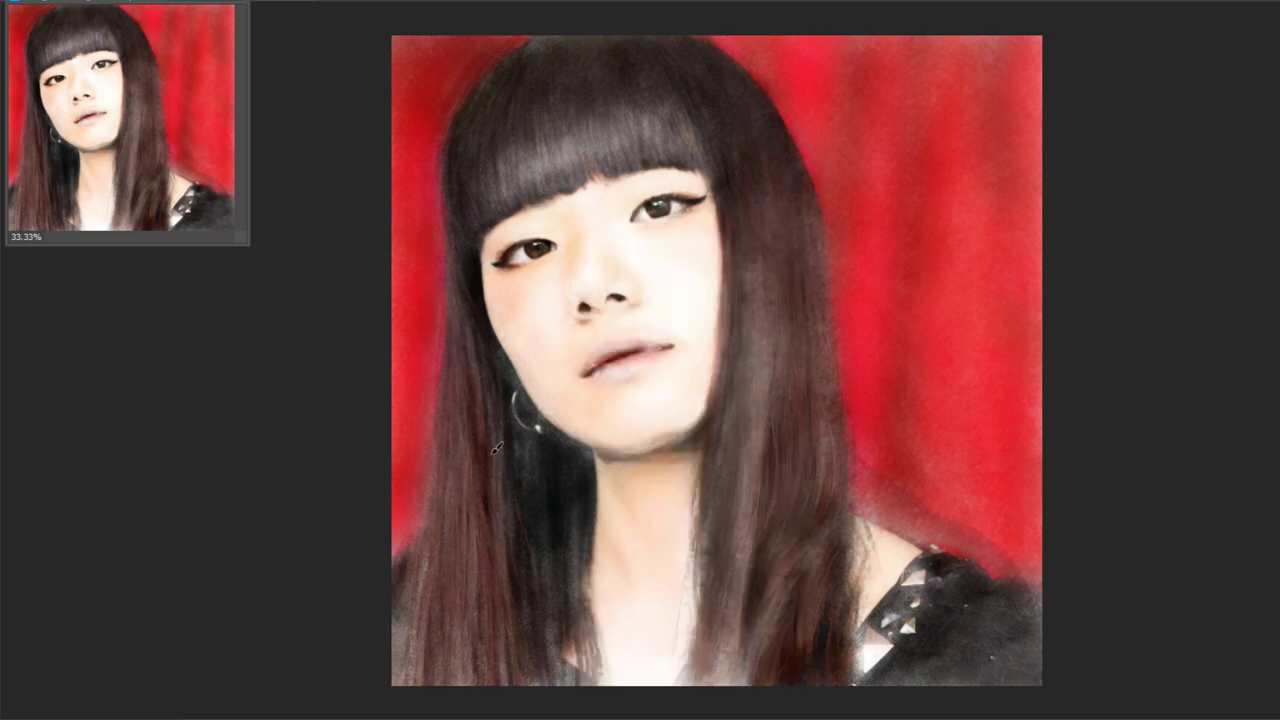
{"action": "left_click_drag", "start_coordinate": [506, 388], "coordinate": [510, 682]}
{"action": "left_click_drag", "start_coordinate": [480, 624], "coordinate": [456, 684]}
{"action": "left_click_drag", "start_coordinate": [450, 450], "coordinate": [414, 686]}
{"action": "mouse_move", "coordinate": [520, 632]}
{"action": "left_mouse_down"}
{"action": "mouse_move", "coordinate": [524, 684]}
{"action": "mouse_move", "coordinate": [528, 428]}
{"action": "left_mouse_up"}
{"action": "left_click_drag", "start_coordinate": [540, 520], "coordinate": [556, 684]}
{"action": "right_click", "coordinate": [553, 497]}
{"action": "key", "text": "Escape"}
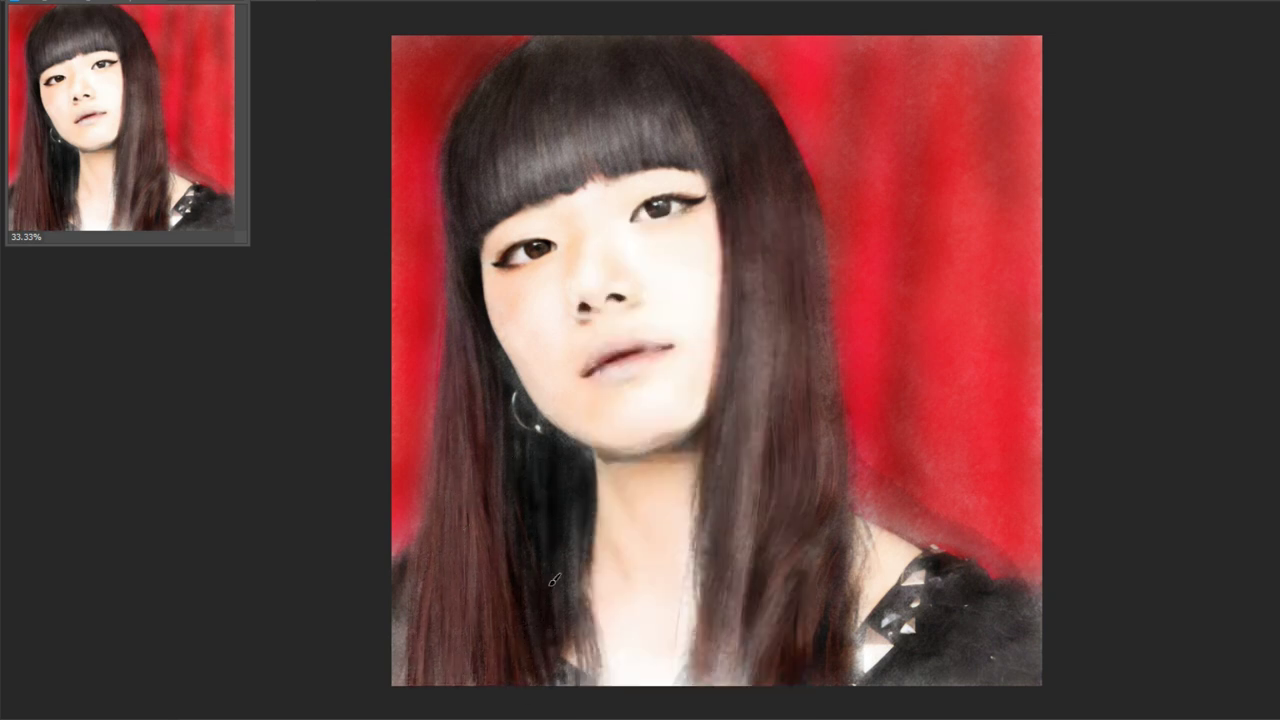
Darken the strands below the chin and the left part of the bangs
{"action": "left_click_drag", "start_coordinate": [586, 522], "coordinate": [568, 646]}
{"action": "left_click_drag", "start_coordinate": [600, 606], "coordinate": [600, 688]}
{"action": "left_click_drag", "start_coordinate": [576, 522], "coordinate": [566, 606]}
{"action": "left_click_drag", "start_coordinate": [590, 444], "coordinate": [580, 580]}
{"action": "left_click_drag", "start_coordinate": [536, 116], "coordinate": [530, 180]}
{"action": "left_click_drag", "start_coordinate": [505, 160], "coordinate": [520, 192]}
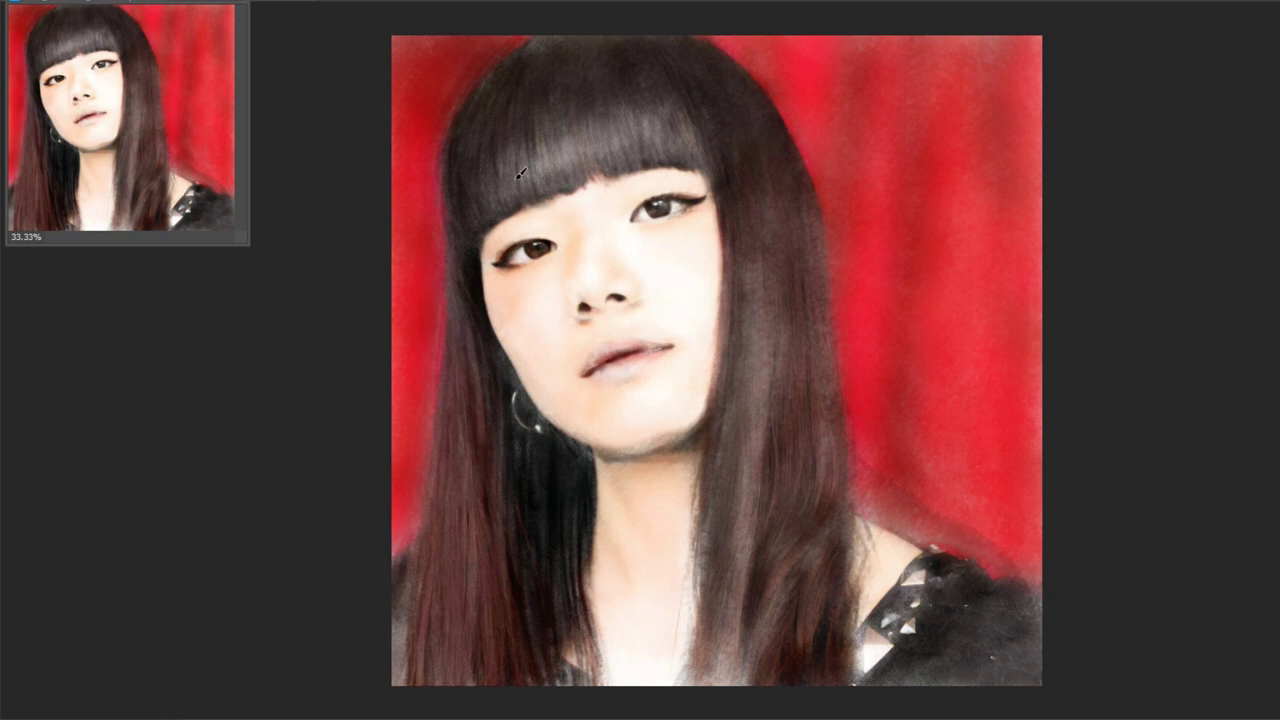
{"action": "left_click_drag", "start_coordinate": [546, 128], "coordinate": [530, 182]}
{"action": "left_click_drag", "start_coordinate": [568, 112], "coordinate": [568, 172]}
Darken the right hair beside the neck, the lower right and outer right strands
{"action": "left_click_drag", "start_coordinate": [748, 320], "coordinate": [750, 372]}
{"action": "left_click_drag", "start_coordinate": [706, 448], "coordinate": [706, 538]}
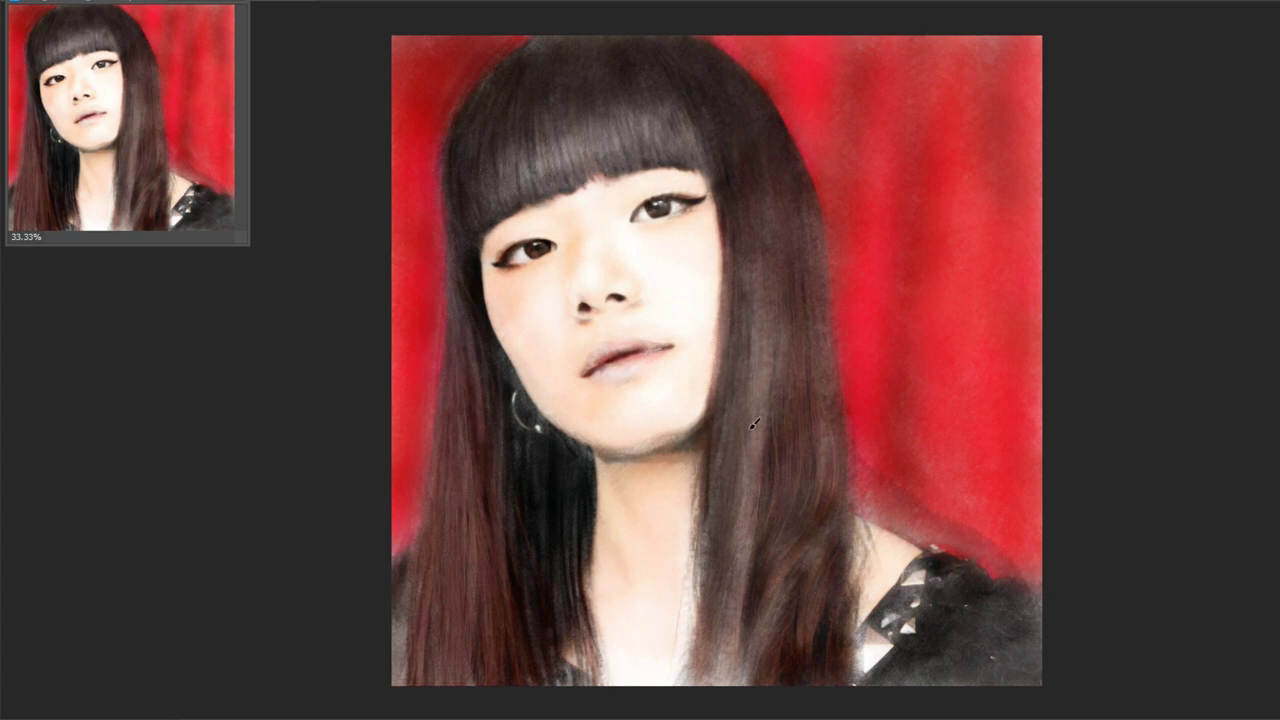
{"action": "left_click_drag", "start_coordinate": [744, 474], "coordinate": [720, 610]}
{"action": "left_click_drag", "start_coordinate": [718, 536], "coordinate": [694, 642]}
{"action": "left_click_drag", "start_coordinate": [816, 438], "coordinate": [826, 512]}
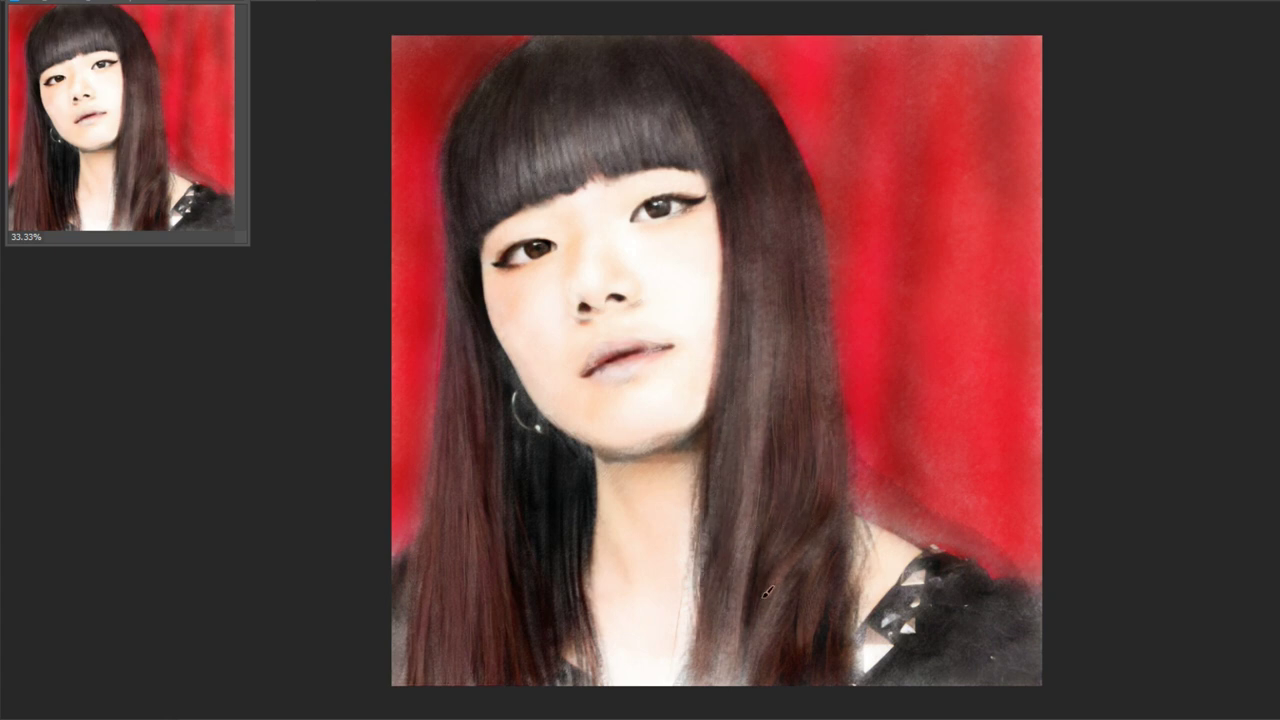
{"action": "left_click_drag", "start_coordinate": [772, 552], "coordinate": [742, 684]}
{"action": "left_click_drag", "start_coordinate": [832, 524], "coordinate": [770, 640]}
{"action": "left_click_drag", "start_coordinate": [840, 478], "coordinate": [785, 590]}
{"action": "left_click_drag", "start_coordinate": [830, 548], "coordinate": [806, 642]}
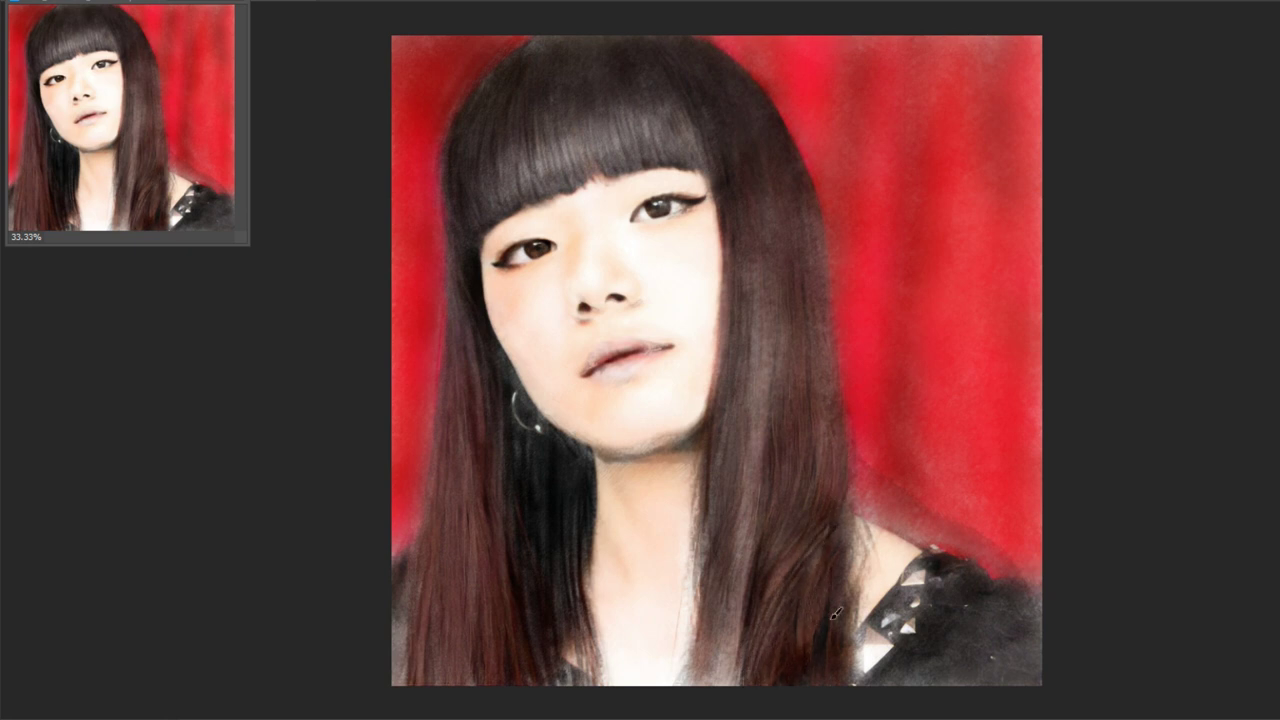
{"action": "left_click_drag", "start_coordinate": [858, 480], "coordinate": [832, 620]}
{"action": "left_click_drag", "start_coordinate": [830, 340], "coordinate": [816, 418]}
{"action": "left_click_drag", "start_coordinate": [836, 308], "coordinate": [830, 452]}
Add dark strokes to the hair beside the right of the face and central strands
{"action": "mouse_move", "coordinate": [840, 228]}
{"action": "left_mouse_down"}
{"action": "mouse_move", "coordinate": [822, 326]}
{"action": "mouse_move", "coordinate": [772, 418]}
{"action": "left_mouse_up"}
{"action": "left_click_drag", "start_coordinate": [796, 280], "coordinate": [778, 406]}
{"action": "left_click_drag", "start_coordinate": [770, 302], "coordinate": [754, 466]}
{"action": "left_click_drag", "start_coordinate": [752, 346], "coordinate": [734, 574]}
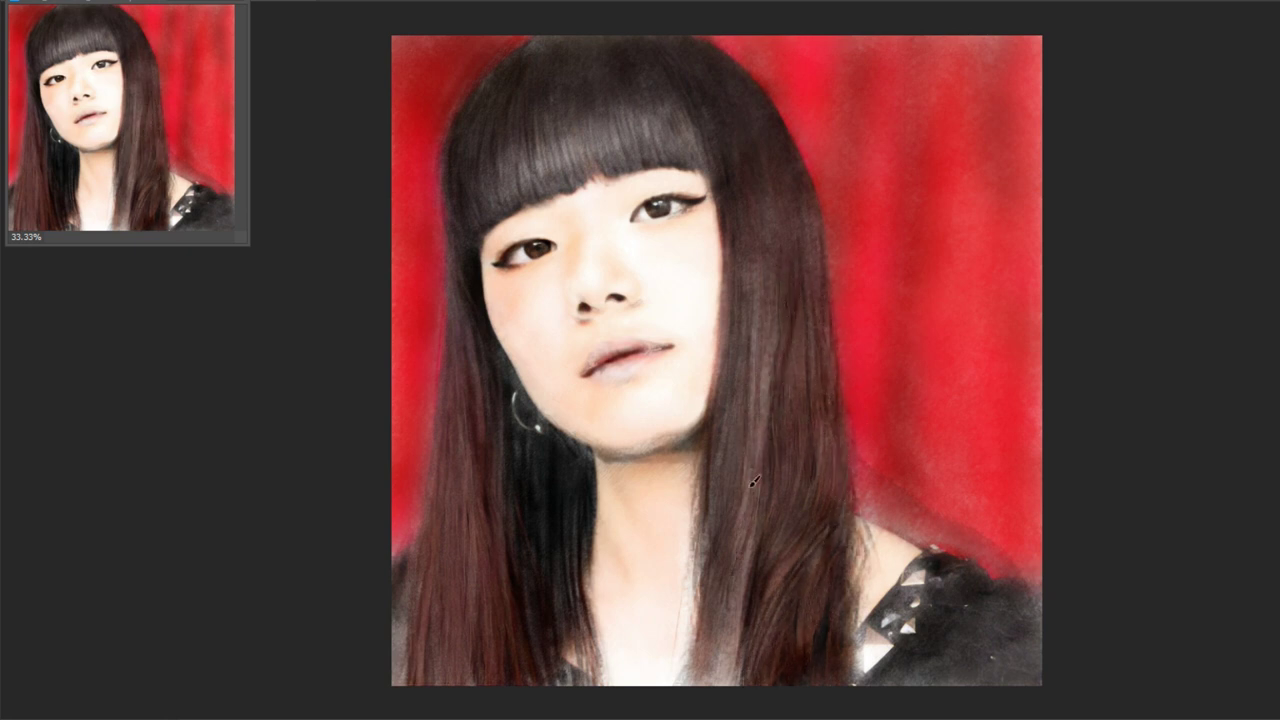
{"action": "left_click_drag", "start_coordinate": [768, 300], "coordinate": [750, 432]}
{"action": "left_click_drag", "start_coordinate": [784, 332], "coordinate": [762, 454]}
{"action": "left_click_drag", "start_coordinate": [712, 536], "coordinate": [680, 686]}
Deepen the central strands and the right-side hair from top to bottom
{"action": "left_click_drag", "start_coordinate": [736, 620], "coordinate": [724, 686]}
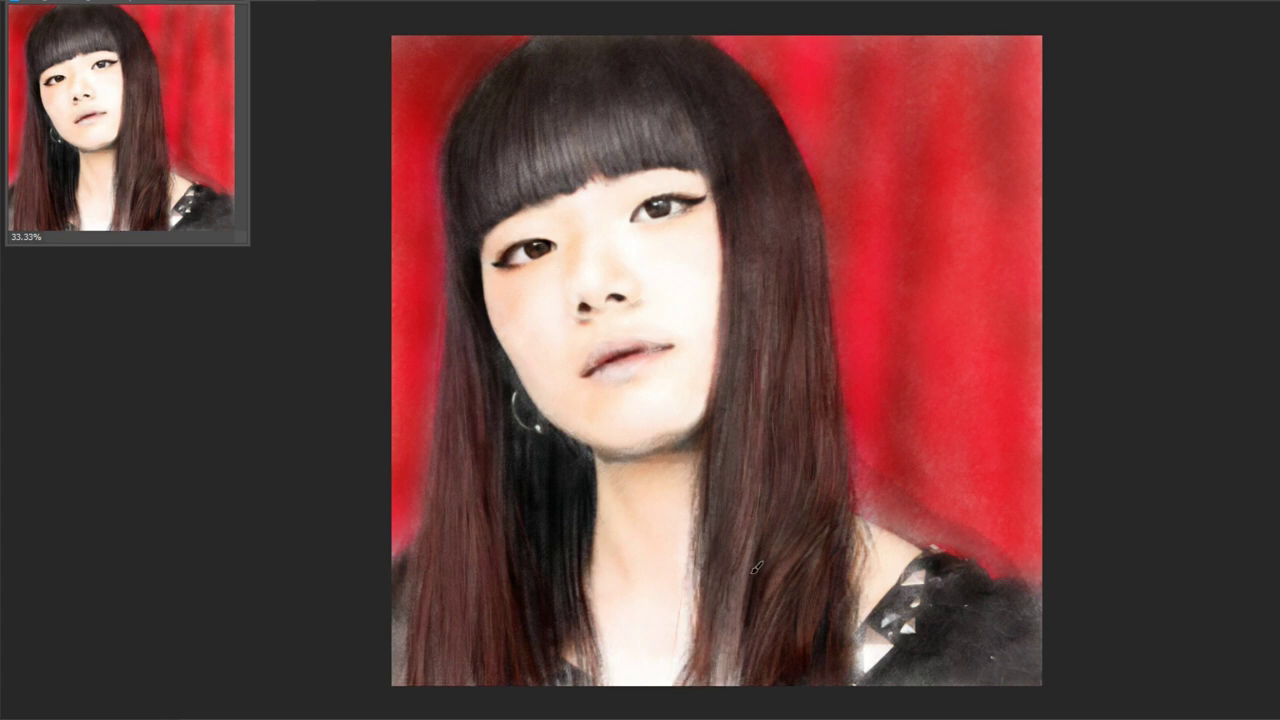
{"action": "left_click_drag", "start_coordinate": [748, 540], "coordinate": [716, 686]}
{"action": "left_click_drag", "start_coordinate": [776, 310], "coordinate": [764, 422]}
{"action": "left_click_drag", "start_coordinate": [738, 300], "coordinate": [734, 376]}
{"action": "left_click_drag", "start_coordinate": [716, 448], "coordinate": [698, 592]}
{"action": "mouse_move", "coordinate": [822, 204]}
{"action": "left_mouse_down"}
{"action": "mouse_move", "coordinate": [798, 292]}
{"action": "mouse_move", "coordinate": [788, 426]}
{"action": "left_mouse_up"}
{"action": "left_click_drag", "start_coordinate": [778, 182], "coordinate": [754, 320]}
{"action": "left_click_drag", "start_coordinate": [834, 324], "coordinate": [816, 440]}
{"action": "left_click_drag", "start_coordinate": [858, 462], "coordinate": [840, 580]}
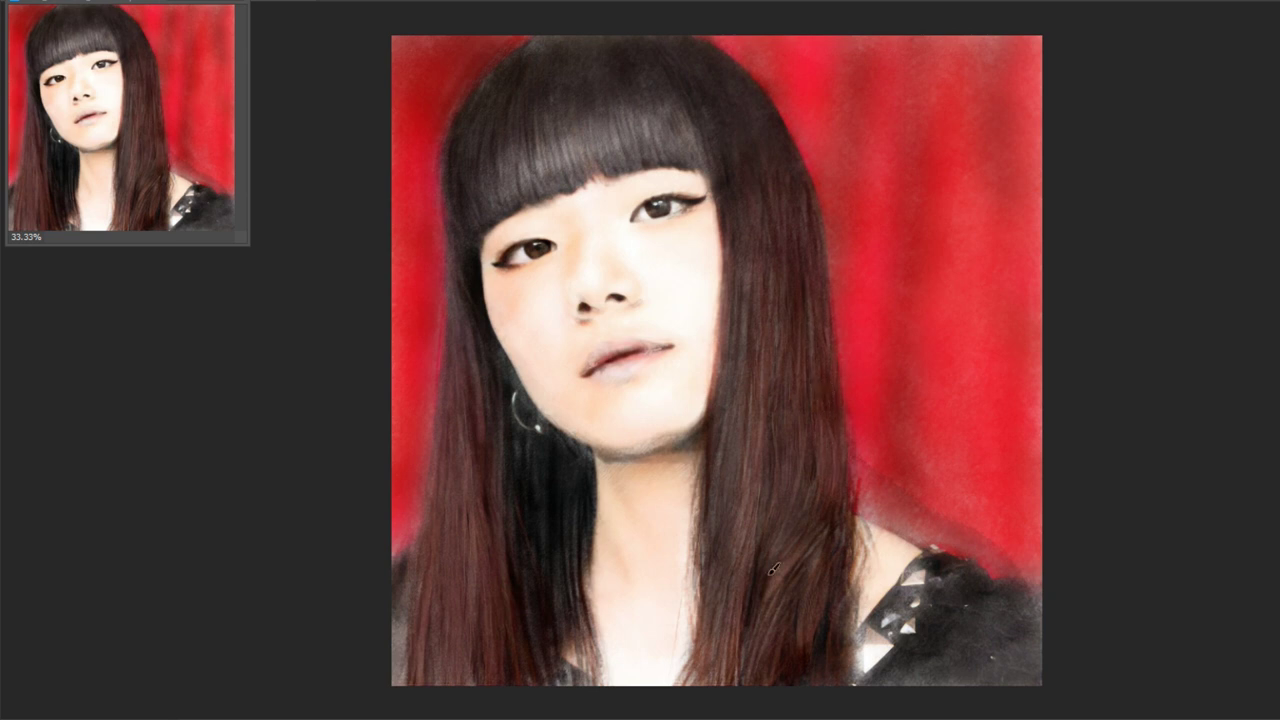
Darken the bangs right to left and the hair beside the right eye and face
{"action": "mouse_move", "coordinate": [668, 78]}
{"action": "left_mouse_down"}
{"action": "mouse_move", "coordinate": [660, 150]}
{"action": "mouse_move", "coordinate": [636, 156]}
{"action": "left_mouse_up"}
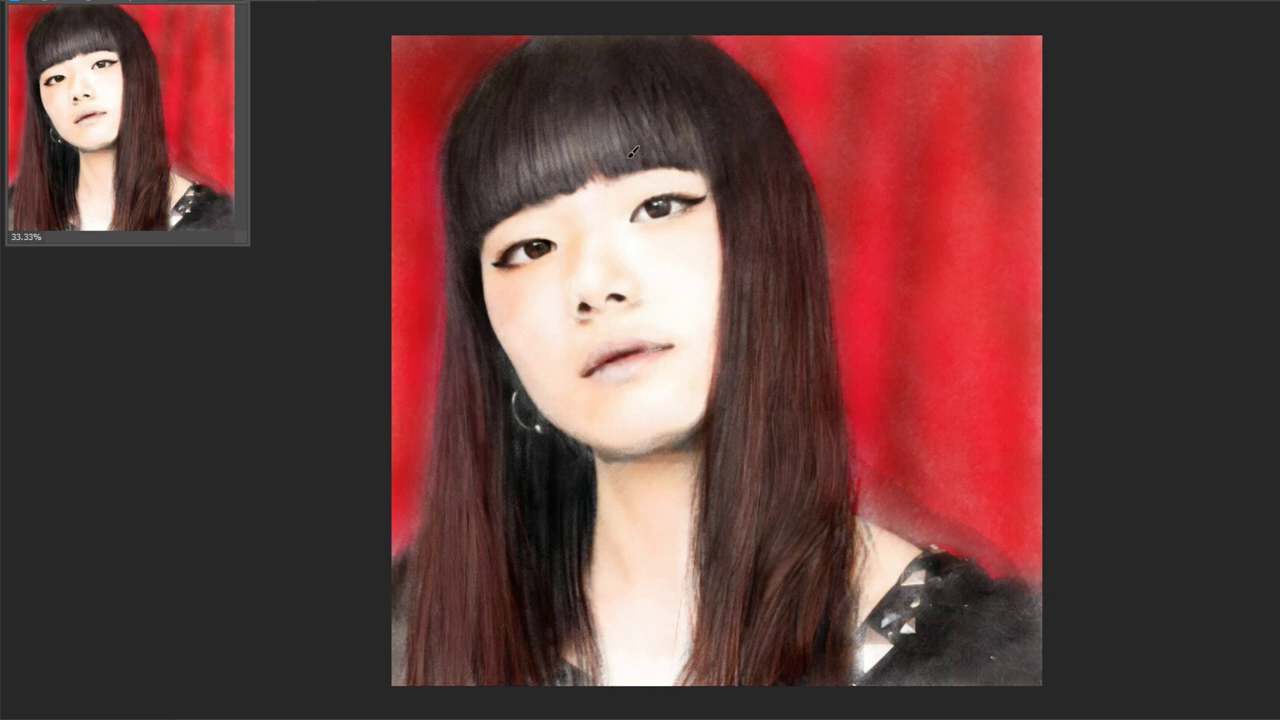
{"action": "left_click_drag", "start_coordinate": [622, 96], "coordinate": [612, 170]}
{"action": "mouse_move", "coordinate": [604, 108]}
{"action": "left_mouse_down"}
{"action": "mouse_move", "coordinate": [594, 176]}
{"action": "mouse_move", "coordinate": [522, 214]}
{"action": "left_mouse_up"}
{"action": "left_click_drag", "start_coordinate": [496, 180], "coordinate": [479, 198]}
{"action": "mouse_move", "coordinate": [684, 114]}
{"action": "left_mouse_down"}
{"action": "mouse_move", "coordinate": [690, 160]}
{"action": "mouse_move", "coordinate": [708, 178]}
{"action": "left_mouse_up"}
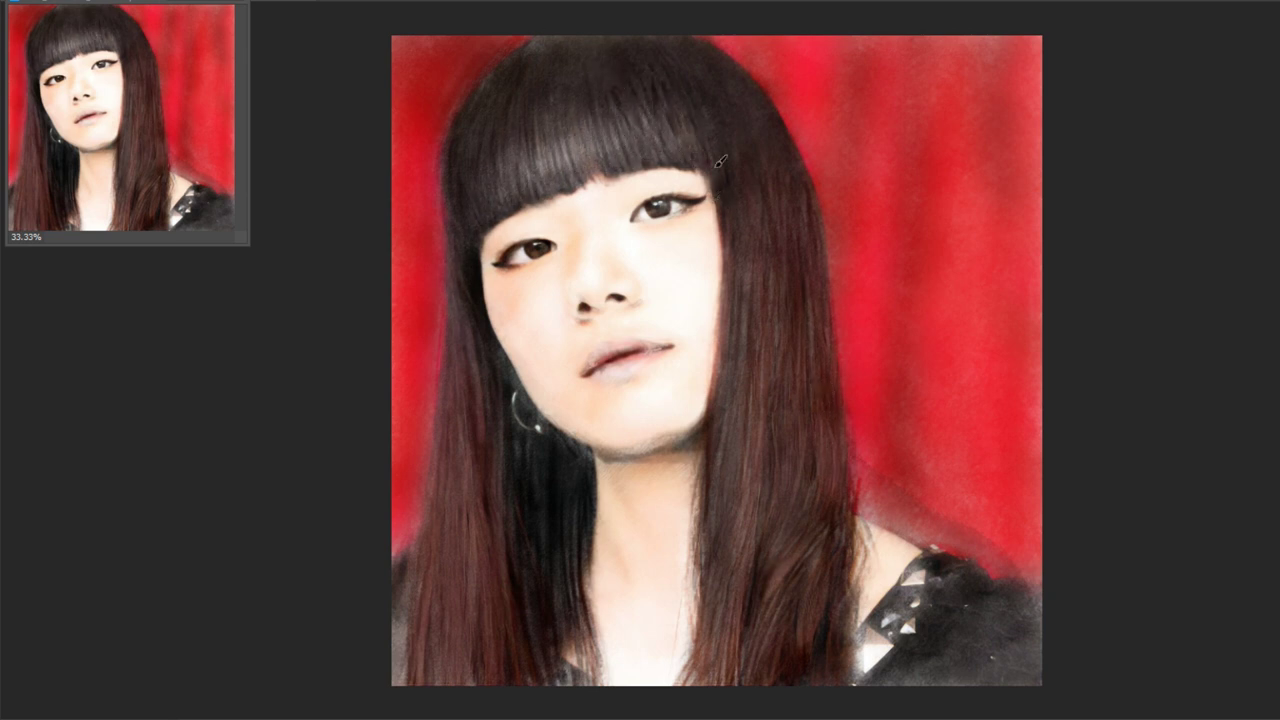
{"action": "left_click_drag", "start_coordinate": [714, 560], "coordinate": [694, 664]}
{"action": "left_click_drag", "start_coordinate": [752, 240], "coordinate": [724, 424]}
{"action": "left_click_drag", "start_coordinate": [758, 178], "coordinate": [770, 246]}
{"action": "left_click_drag", "start_coordinate": [812, 178], "coordinate": [822, 230]}
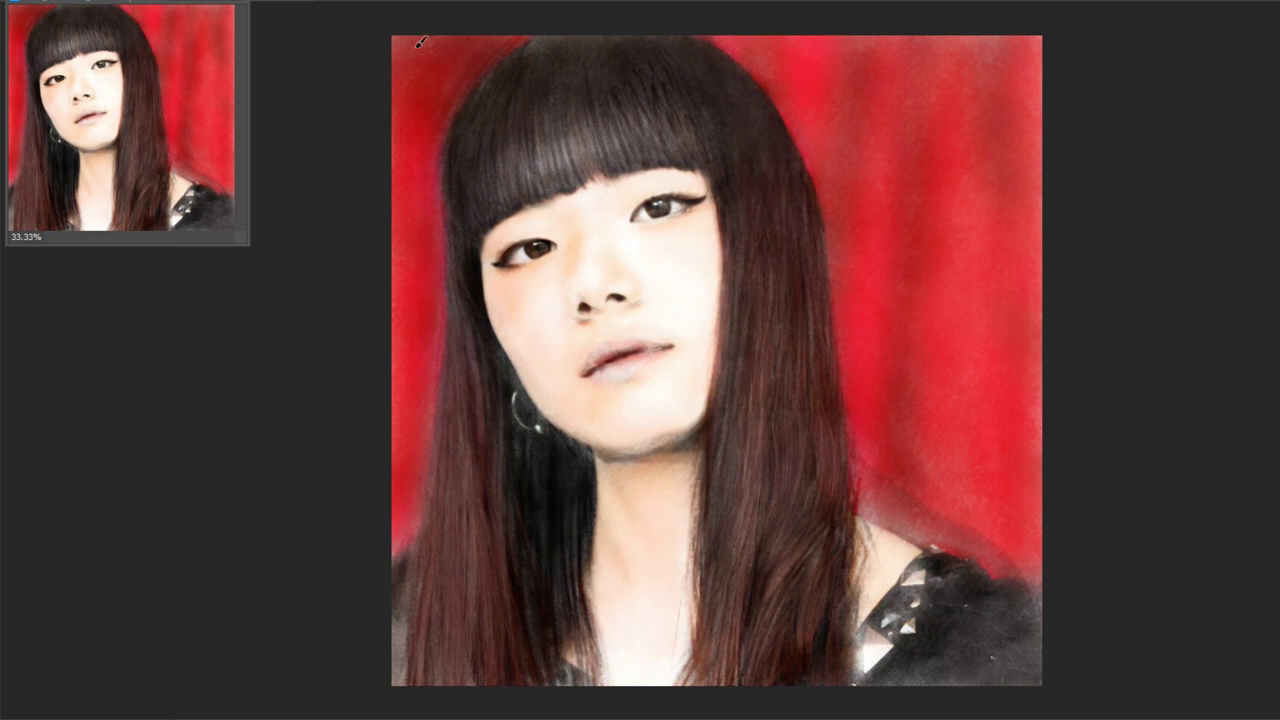
Darken the top of the bangs and the crown of the head
{"action": "left_click_drag", "start_coordinate": [500, 40], "coordinate": [488, 92]}
{"action": "mouse_move", "coordinate": [548, 64]}
{"action": "left_mouse_down"}
{"action": "mouse_move", "coordinate": [548, 118]}
{"action": "mouse_move", "coordinate": [570, 142]}
{"action": "left_mouse_up"}
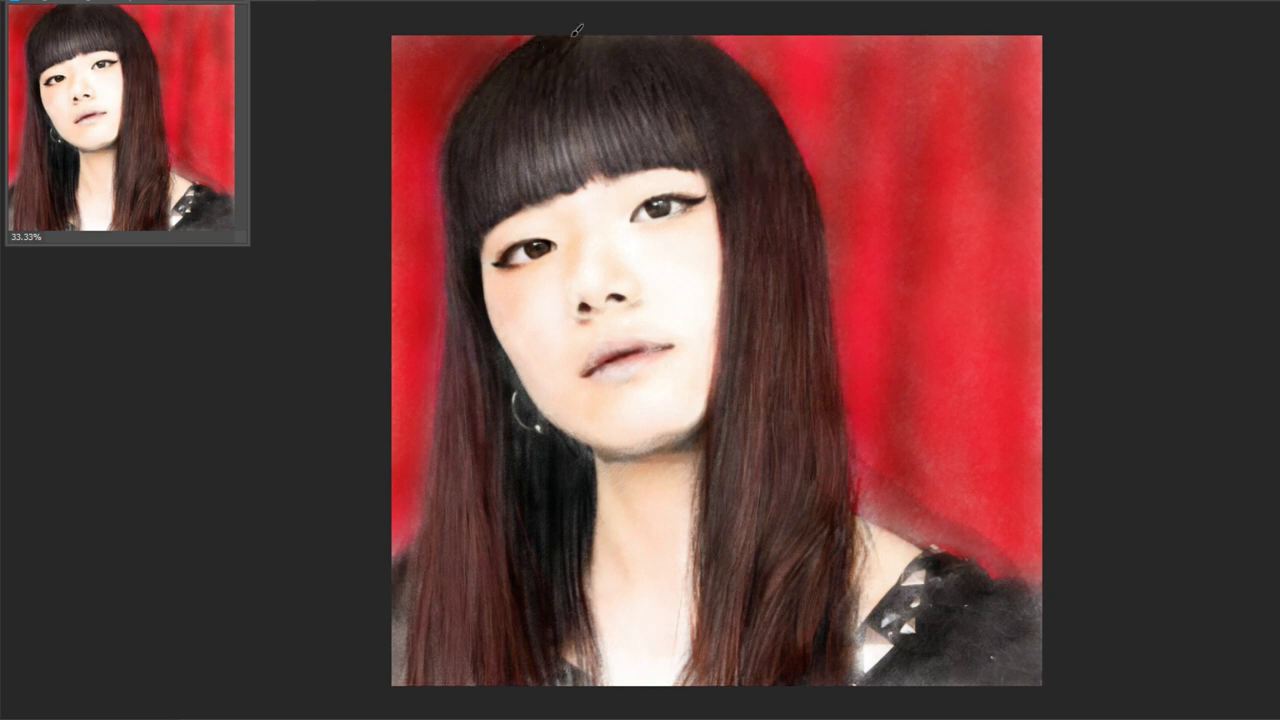
{"action": "mouse_move", "coordinate": [577, 31]}
{"action": "left_mouse_down"}
{"action": "mouse_move", "coordinate": [598, 80]}
{"action": "mouse_move", "coordinate": [697, 52]}
{"action": "mouse_move", "coordinate": [708, 160]}
{"action": "left_mouse_up"}
{"action": "left_click_drag", "start_coordinate": [668, 30], "coordinate": [650, 100]}
{"action": "left_click_drag", "start_coordinate": [640, 68], "coordinate": [604, 102]}
{"action": "left_click_drag", "start_coordinate": [556, 50], "coordinate": [562, 62]}
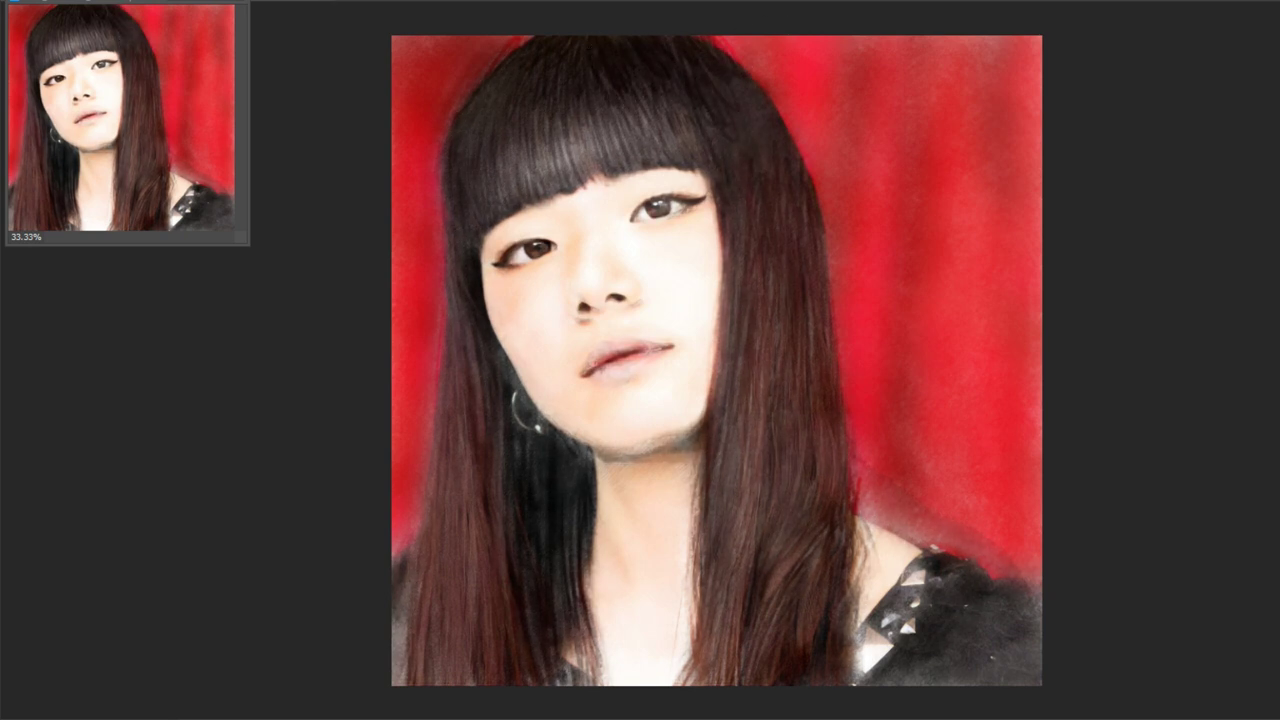
Deepen the lower-left hair along the canvas edge, below the chin and the right strand
{"action": "left_click_drag", "start_coordinate": [436, 442], "coordinate": [420, 622]}
{"action": "left_click_drag", "start_coordinate": [418, 506], "coordinate": [404, 654]}
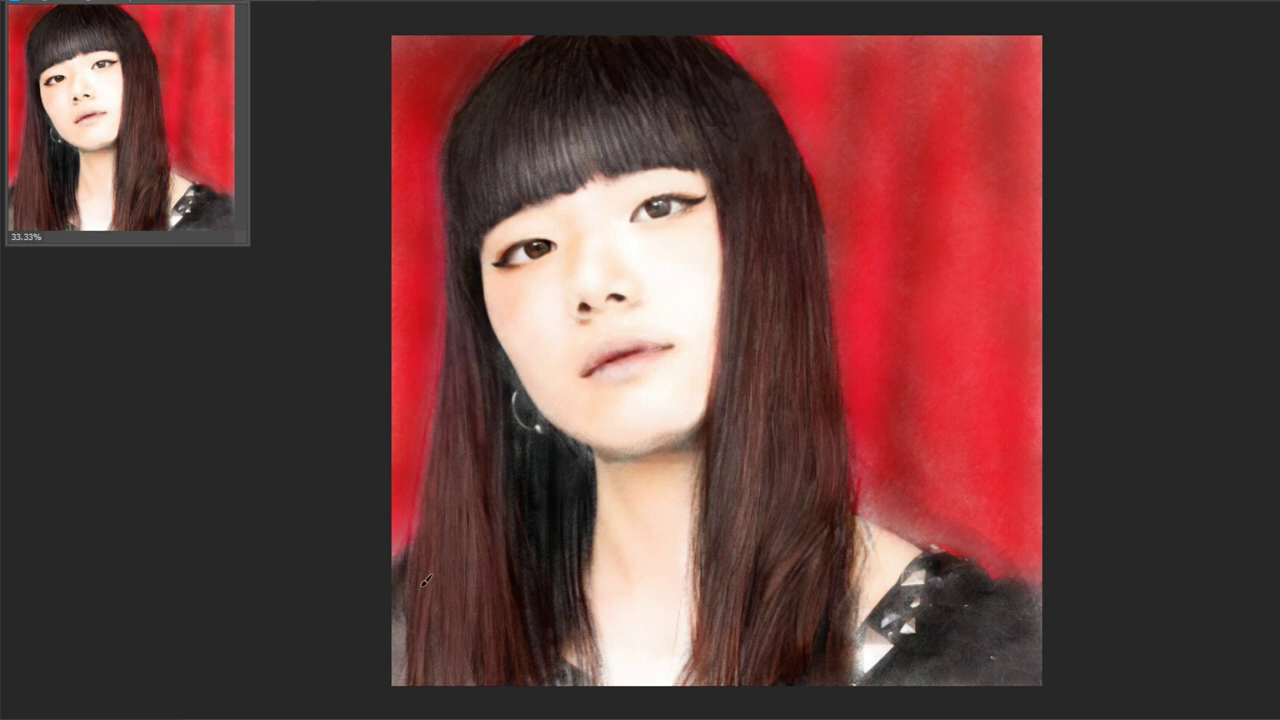
{"action": "left_click_drag", "start_coordinate": [404, 584], "coordinate": [396, 686]}
{"action": "left_click_drag", "start_coordinate": [396, 610], "coordinate": [392, 684]}
{"action": "left_click_drag", "start_coordinate": [442, 604], "coordinate": [430, 686]}
{"action": "left_click_drag", "start_coordinate": [604, 612], "coordinate": [556, 688]}
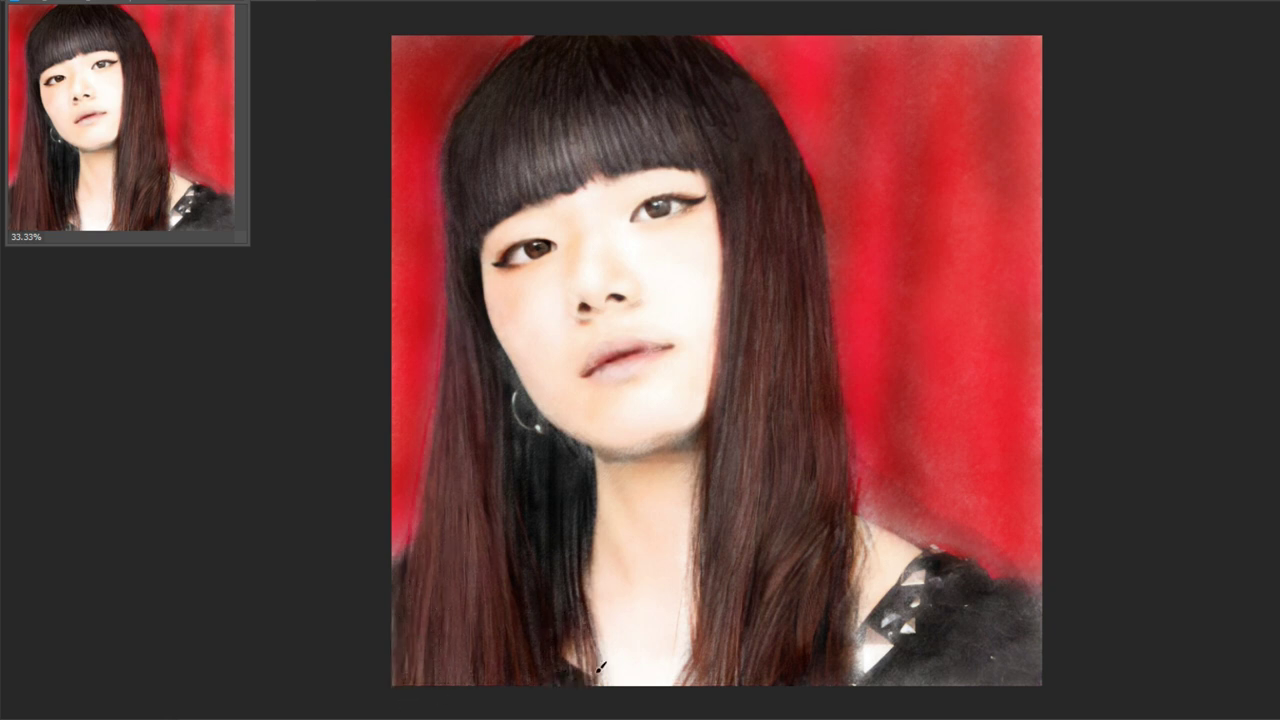
{"action": "left_click_drag", "start_coordinate": [538, 428], "coordinate": [520, 504]}
{"action": "left_click_drag", "start_coordinate": [568, 538], "coordinate": [556, 622]}
{"action": "left_click_drag", "start_coordinate": [600, 438], "coordinate": [580, 526]}
{"action": "mouse_move", "coordinate": [728, 384]}
{"action": "left_mouse_down"}
{"action": "mouse_move", "coordinate": [742, 550]}
{"action": "mouse_move", "coordinate": [716, 684]}
{"action": "left_mouse_up"}
{"action": "left_click_drag", "start_coordinate": [806, 522], "coordinate": [850, 690]}
{"action": "right_click", "coordinate": [1038, 393]}
{"action": "key", "text": "Return"}
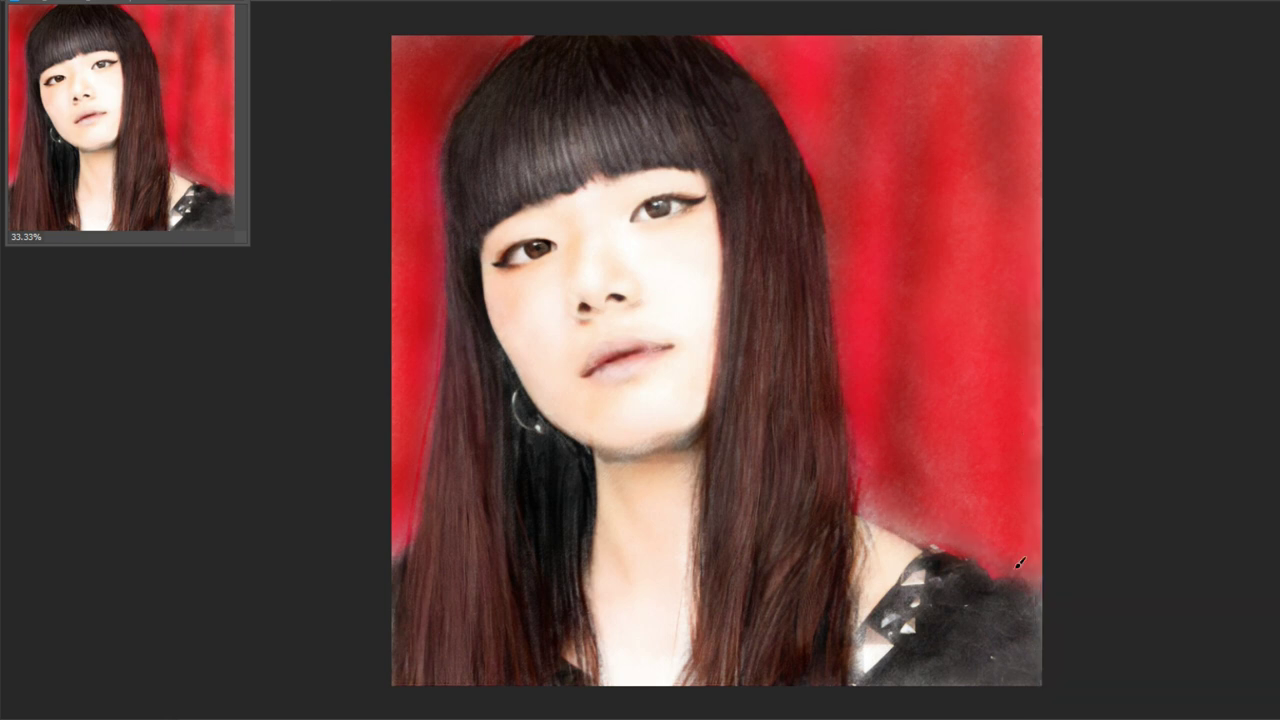
Paint darker red beside the shoulder and darken the black top at lower right
{"action": "right_click", "coordinate": [526, 214]}
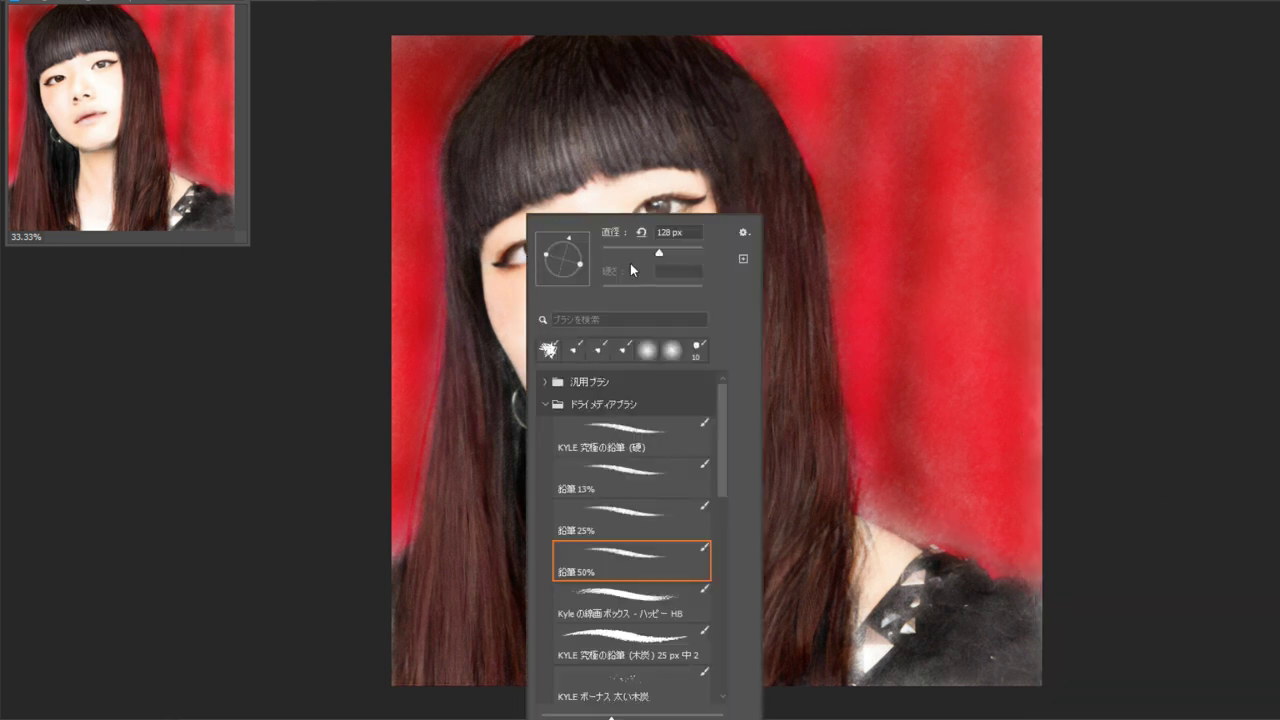
{"action": "key", "text": "Return"}
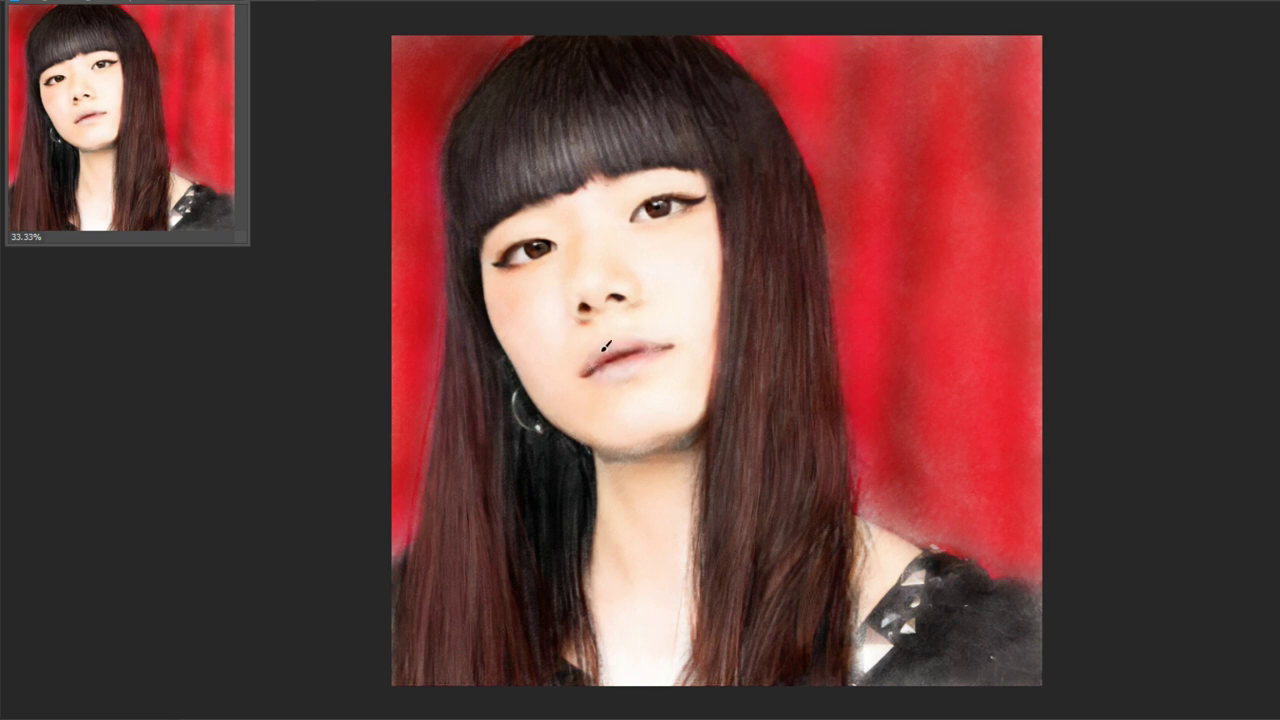
{"action": "right_click", "coordinate": [665, 441]}
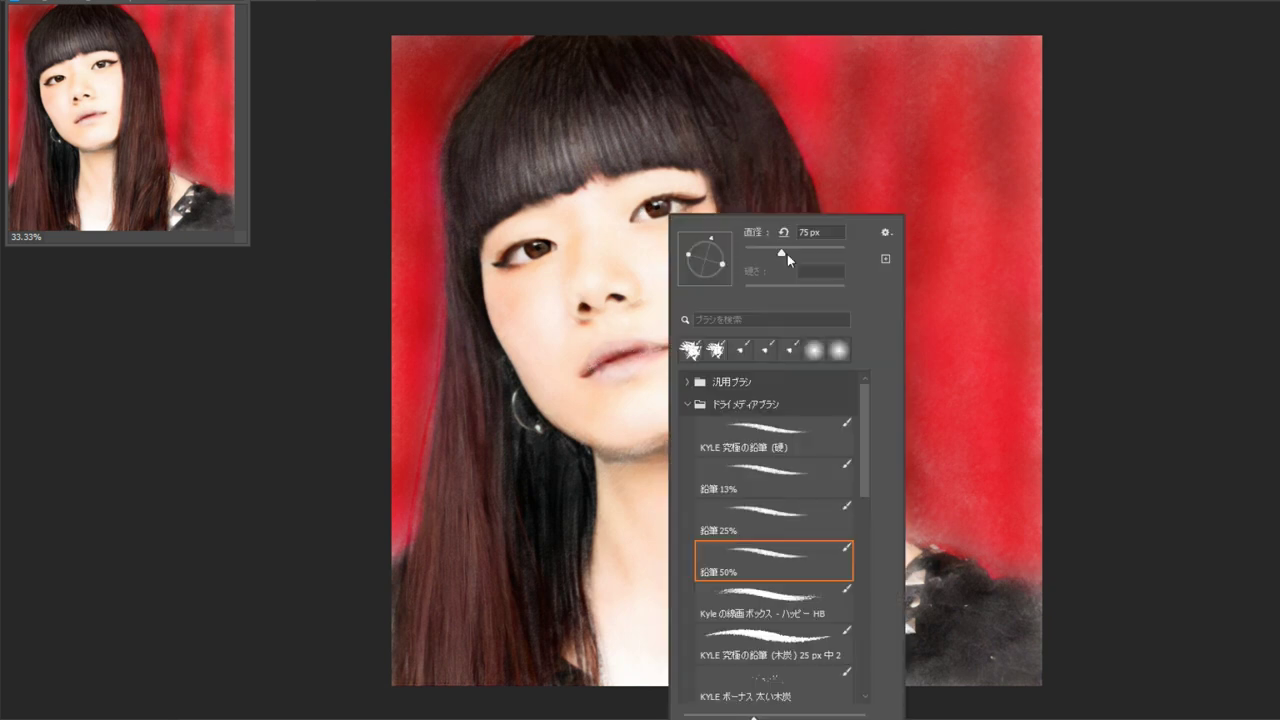
{"action": "key", "text": "Escape"}
{"action": "mouse_move", "coordinate": [850, 610]}
{"action": "left_mouse_down"}
{"action": "mouse_move", "coordinate": [900, 520]}
{"action": "mouse_move", "coordinate": [910, 430]}
{"action": "left_mouse_up"}
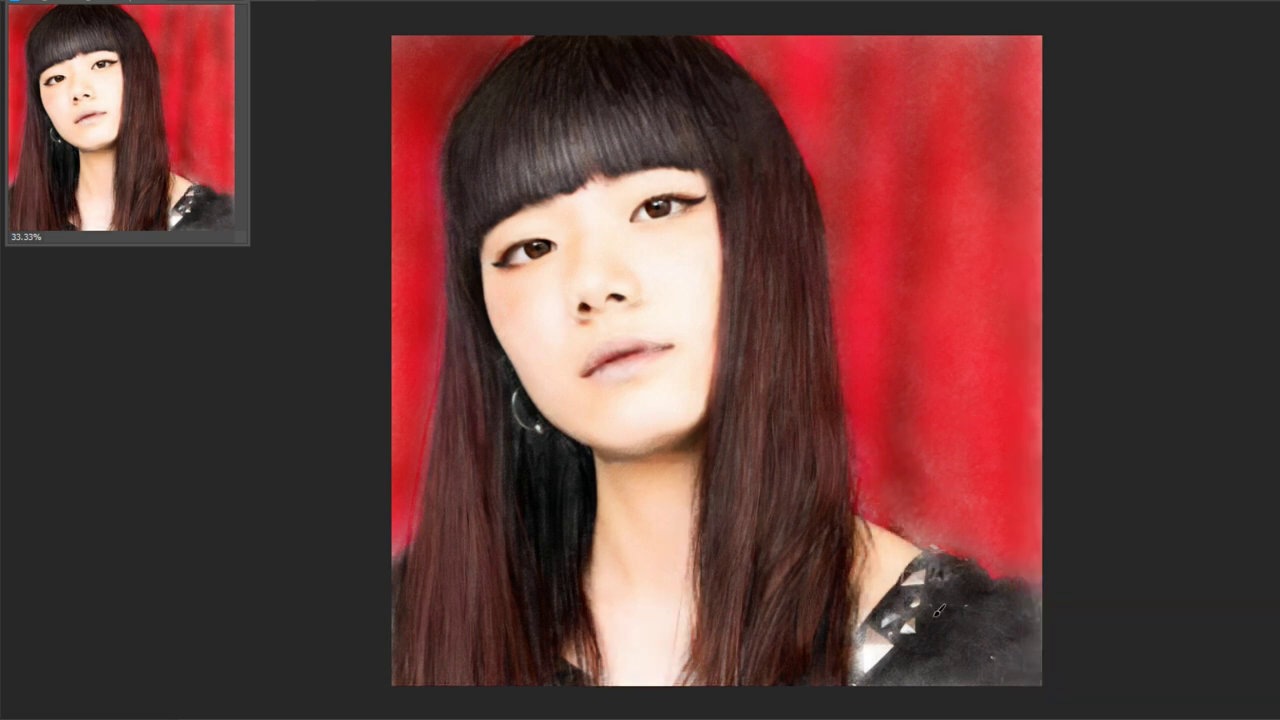
{"action": "left_click_drag", "start_coordinate": [925, 550], "coordinate": [970, 650]}
{"action": "left_click_drag", "start_coordinate": [990, 600], "coordinate": [1035, 660]}
Paint the hair strands darker, including the lower-left strands
{"action": "left_click_drag", "start_coordinate": [840, 440], "coordinate": [750, 680]}
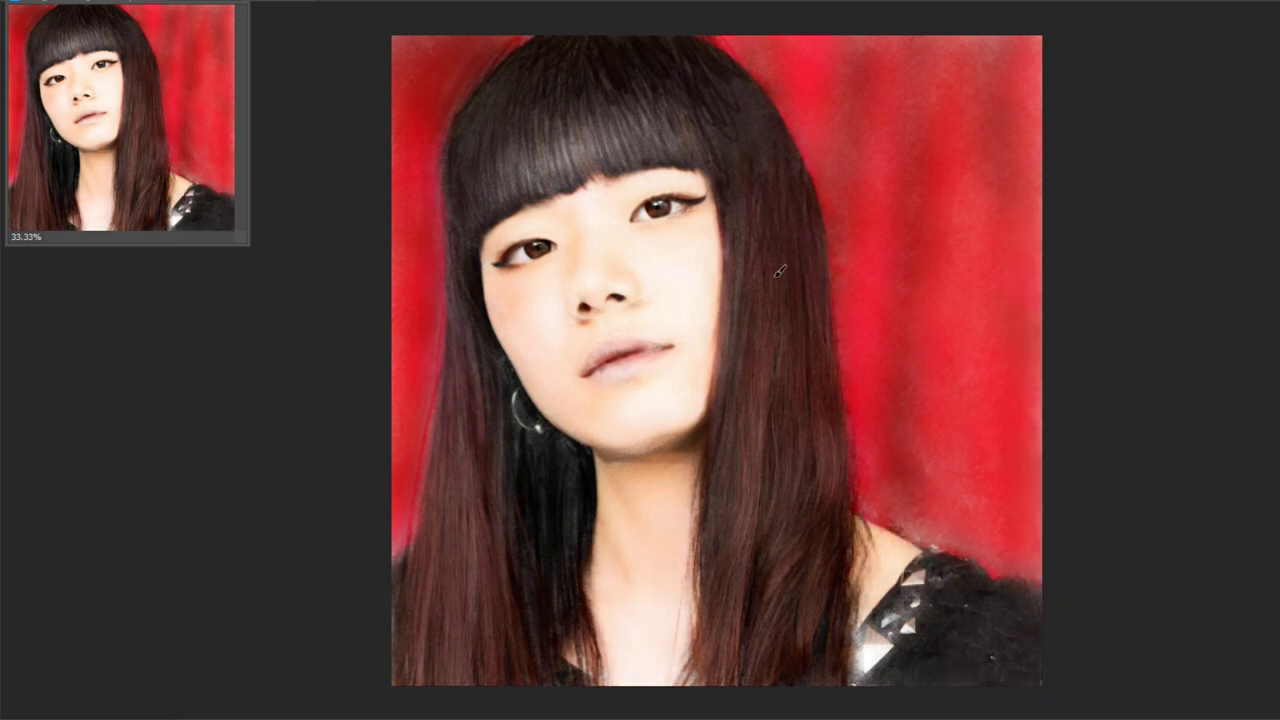
{"action": "mouse_move", "coordinate": [760, 300]}
{"action": "left_mouse_down"}
{"action": "mouse_move", "coordinate": [620, 60]}
{"action": "mouse_move", "coordinate": [470, 220]}
{"action": "left_mouse_up"}
{"action": "left_click_drag", "start_coordinate": [500, 330], "coordinate": [520, 530]}
{"action": "left_click_drag", "start_coordinate": [405, 530], "coordinate": [525, 680]}
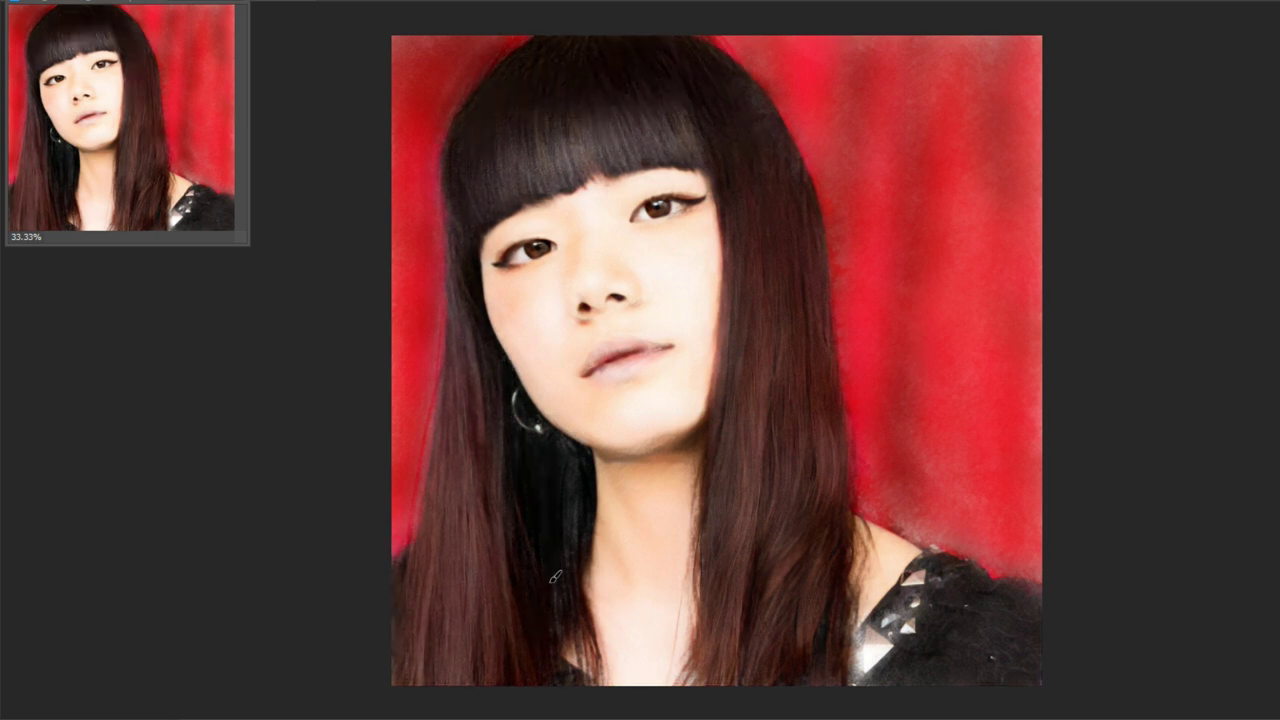
{"action": "left_click_drag", "start_coordinate": [560, 570], "coordinate": [565, 440]}
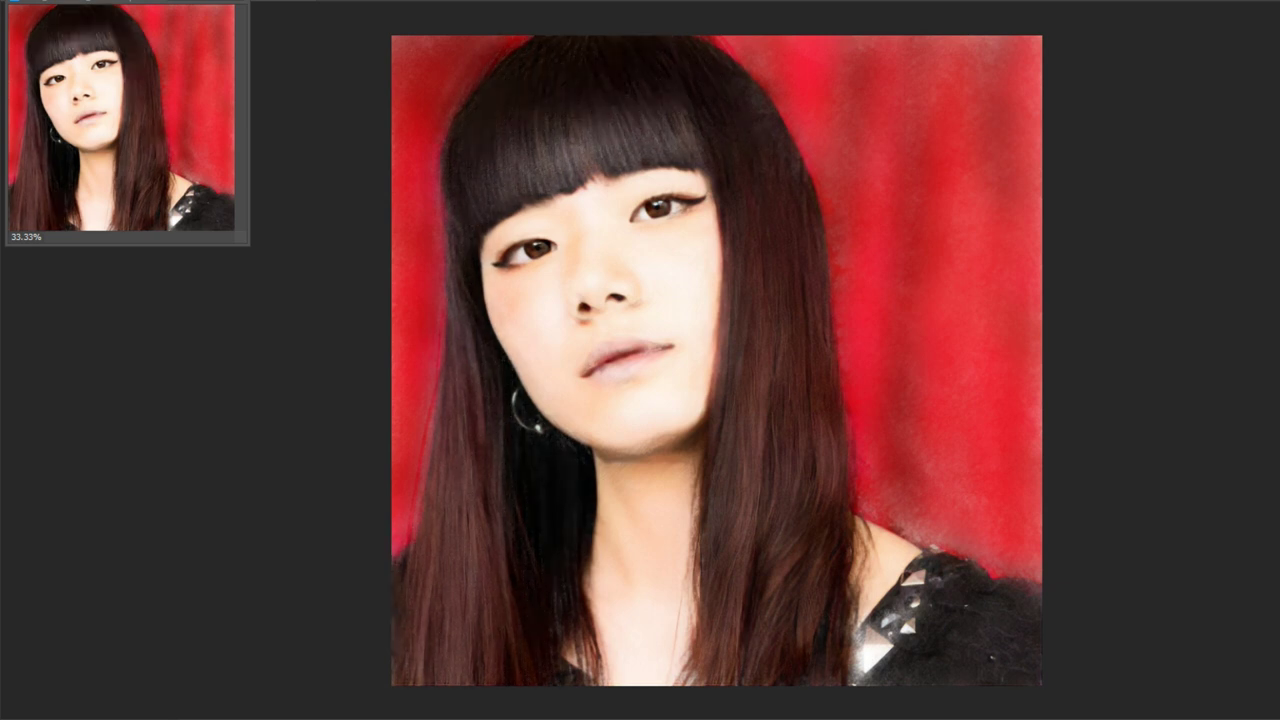
{"action": "right_click", "coordinate": [565, 210]}
{"action": "key", "text": "Return"}
Tint the eyeliner reddish, add a right-eye catchlight, make lips pinker, soften the jawline
{"action": "left_click_drag", "start_coordinate": [526, 260], "coordinate": [553, 240]}
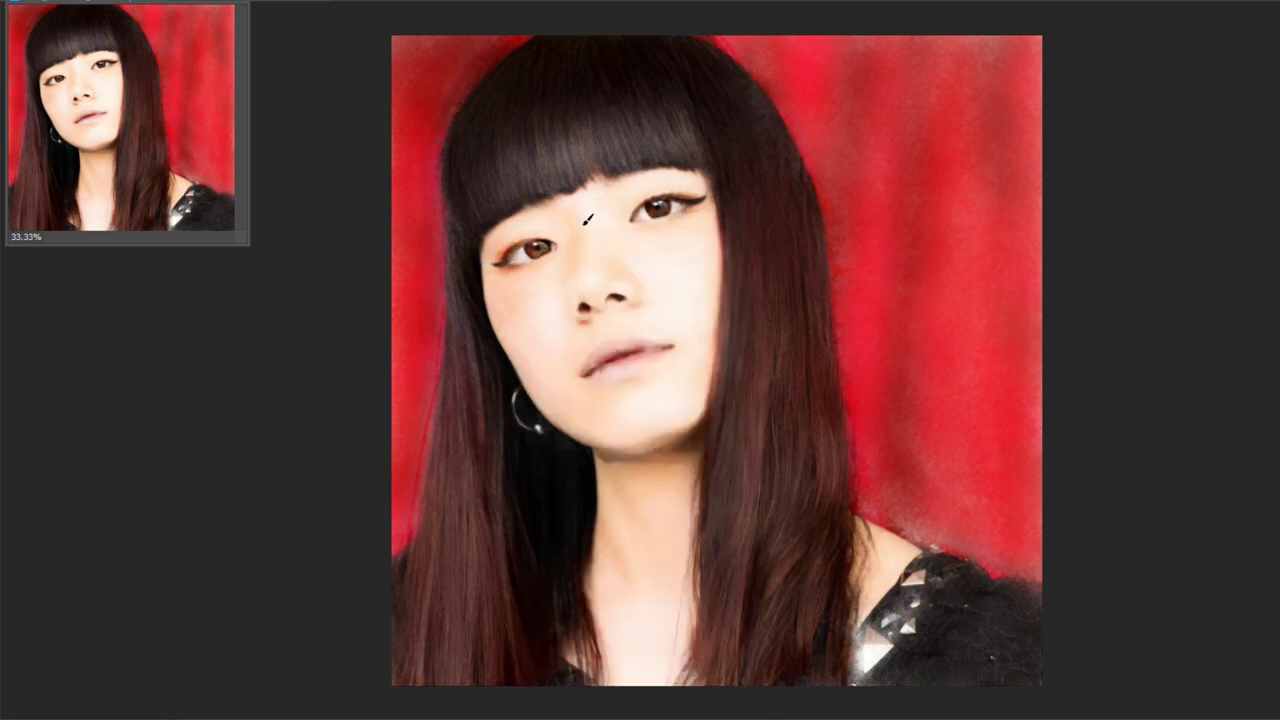
{"action": "left_click_drag", "start_coordinate": [662, 207], "coordinate": [690, 192]}
{"action": "left_click", "coordinate": [659, 207]}
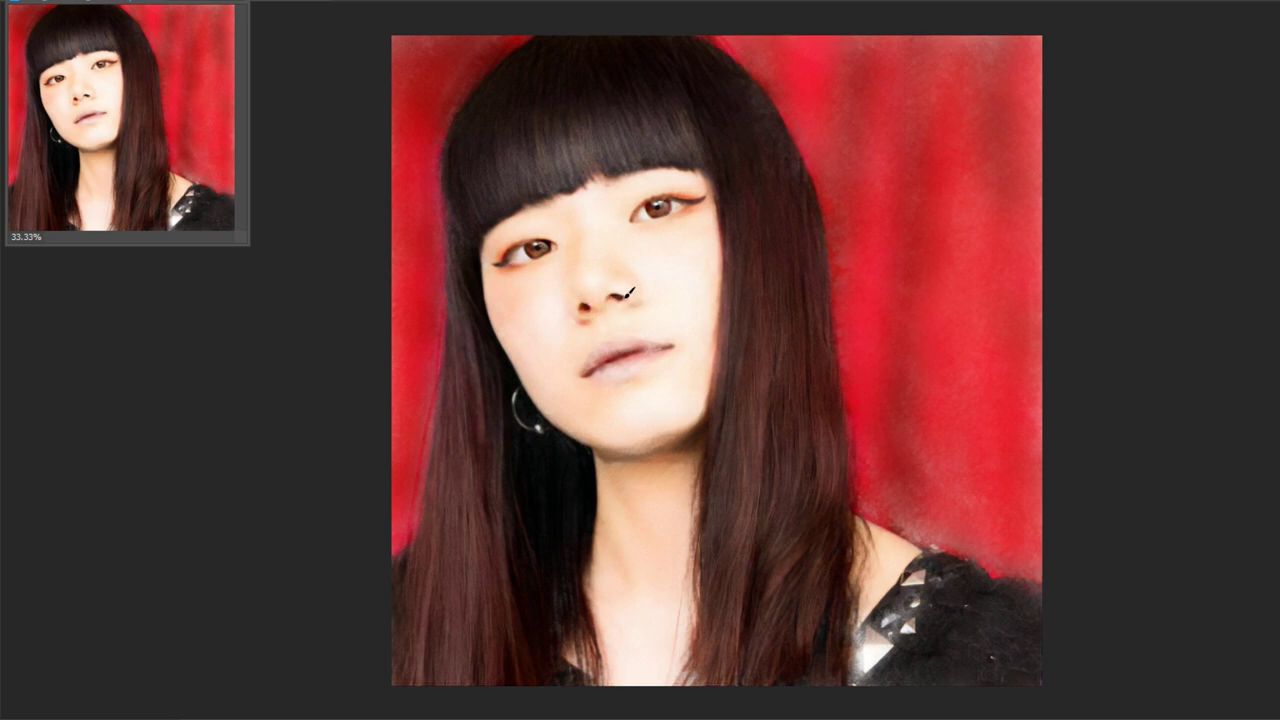
{"action": "mouse_move", "coordinate": [588, 367]}
{"action": "left_mouse_down"}
{"action": "mouse_move", "coordinate": [640, 348]}
{"action": "mouse_move", "coordinate": [612, 357]}
{"action": "left_mouse_up"}
{"action": "mouse_move", "coordinate": [601, 440]}
{"action": "left_mouse_down"}
{"action": "mouse_move", "coordinate": [631, 443]}
{"action": "mouse_move", "coordinate": [712, 410]}
{"action": "left_mouse_up"}
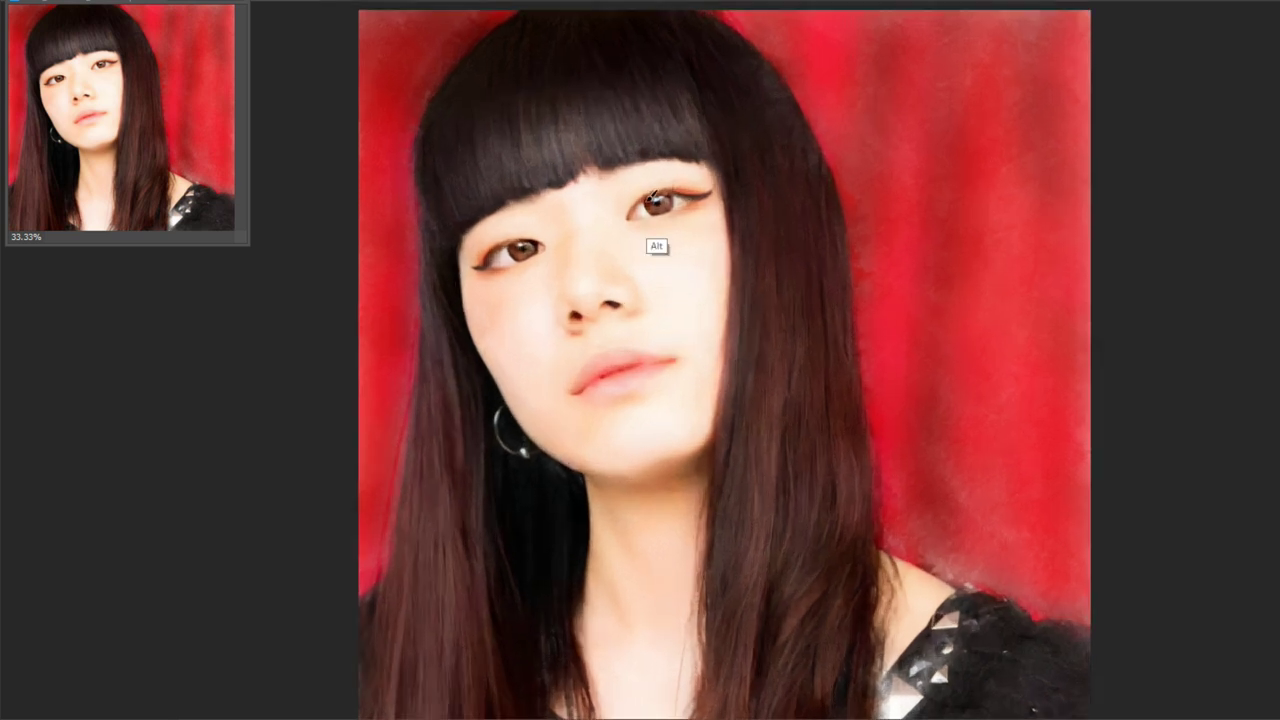
{"action": "scroll", "coordinate": [654, 246], "scroll_direction": "up", "scroll_amount": 3}
{"action": "right_click", "coordinate": [650, 230]}
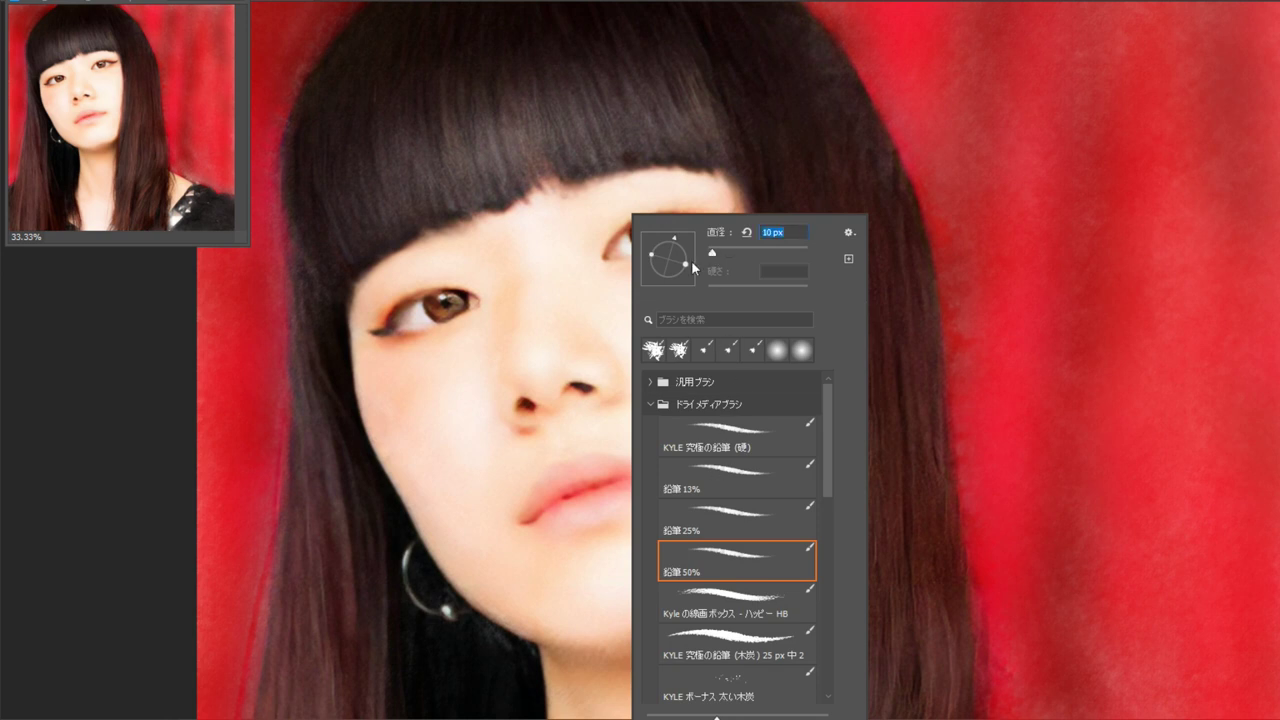
Pick the soft round opacity-and-flow brush and paint a small lower-lip highlight
{"action": "key", "text": "Escape"}
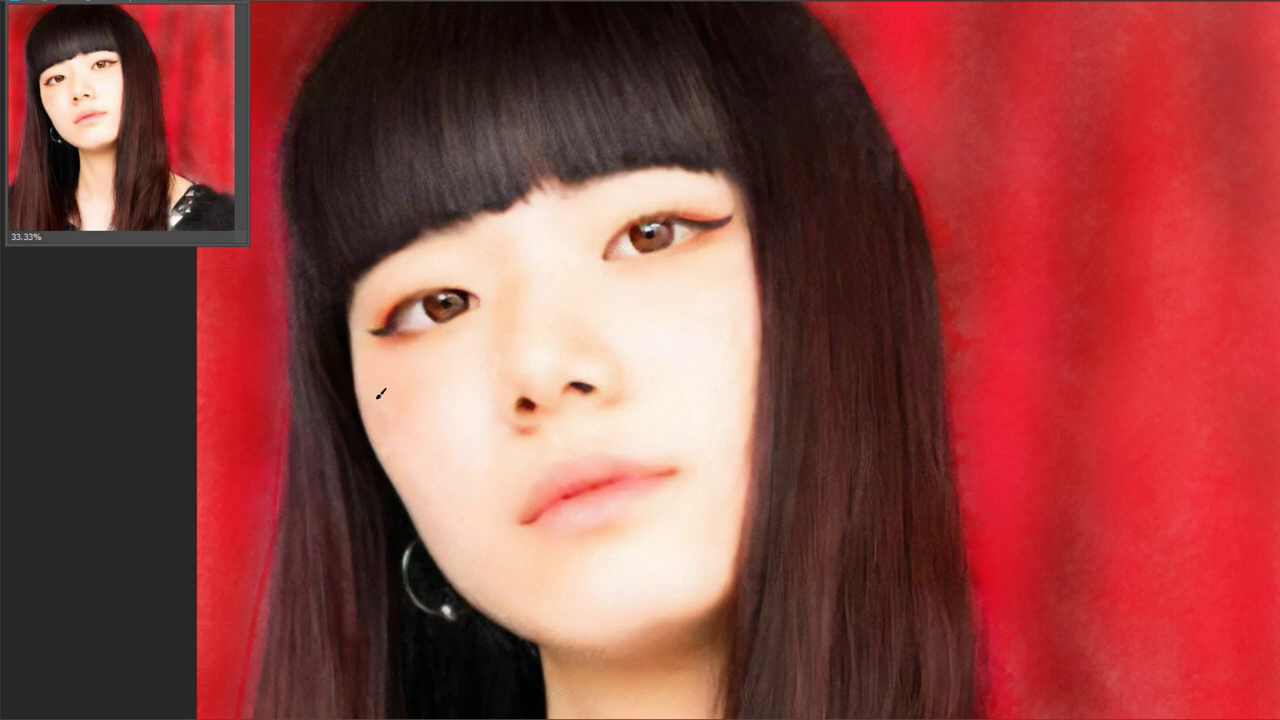
{"action": "right_click", "coordinate": [697, 343]}
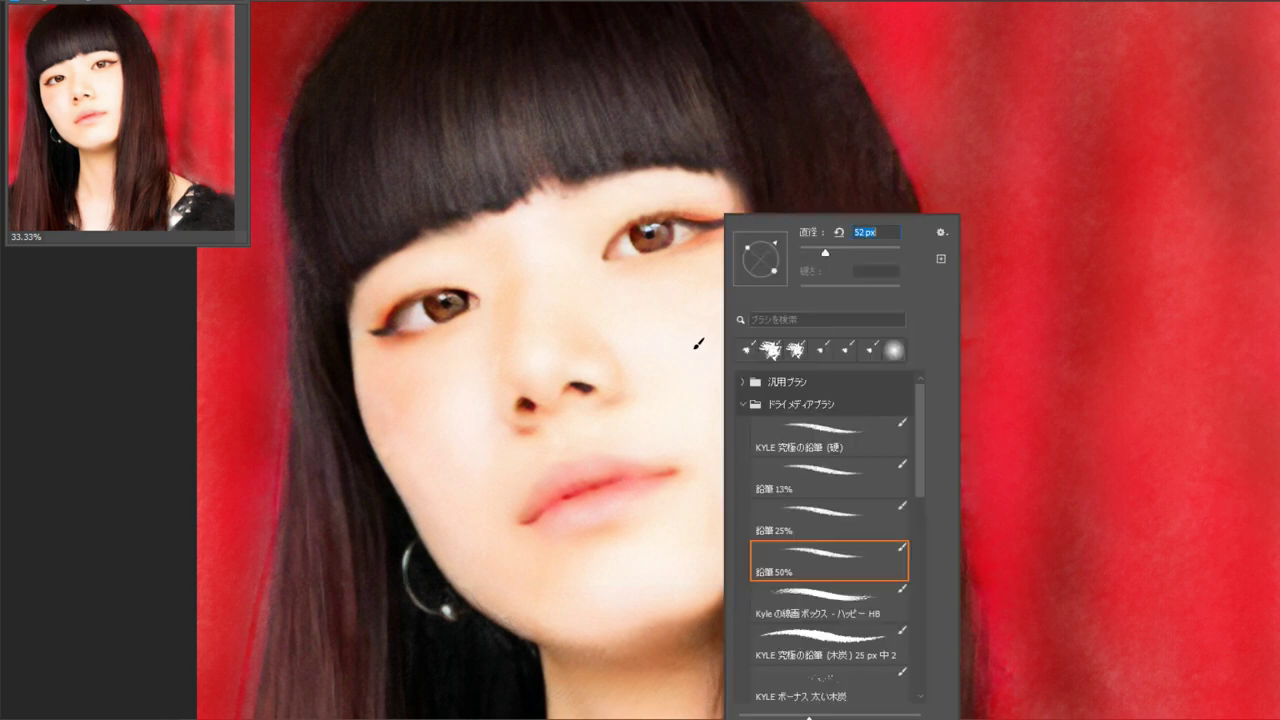
{"action": "key", "text": "Escape"}
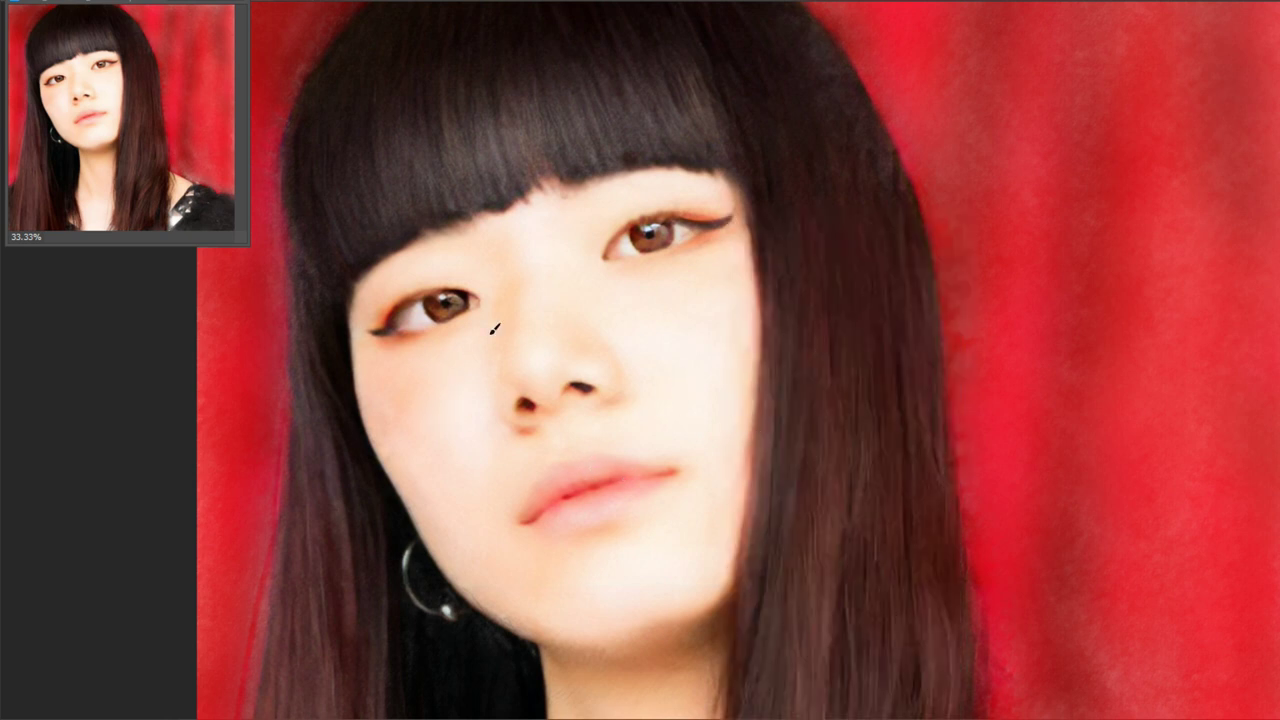
{"action": "right_click", "coordinate": [491, 329]}
{"action": "scroll", "coordinate": [670, 500], "scroll_direction": "down", "scroll_amount": 3}
{"action": "key", "text": "Escape"}
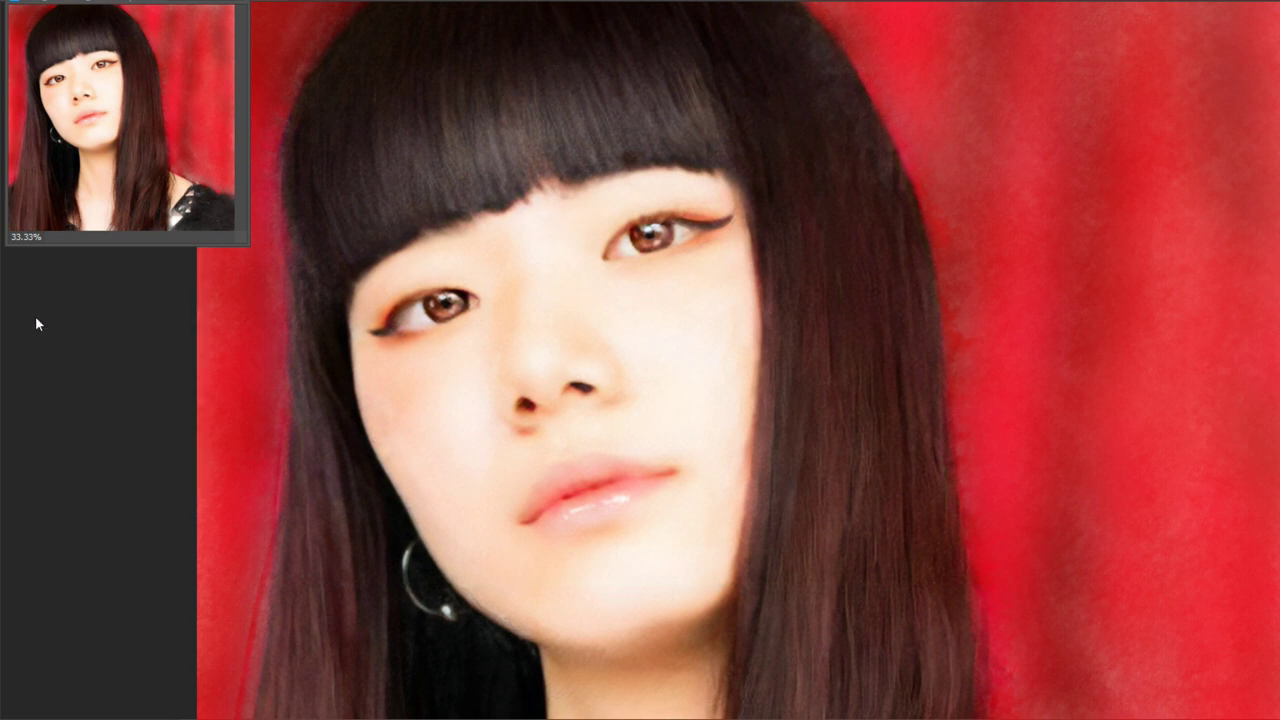
{"action": "right_click", "coordinate": [645, 484]}
{"action": "left_click", "coordinate": [660, 580]}
{"action": "left_click", "coordinate": [660, 664]}
{"action": "key", "text": "Return"}
{"action": "left_click_drag", "start_coordinate": [542, 528], "coordinate": [555, 540]}
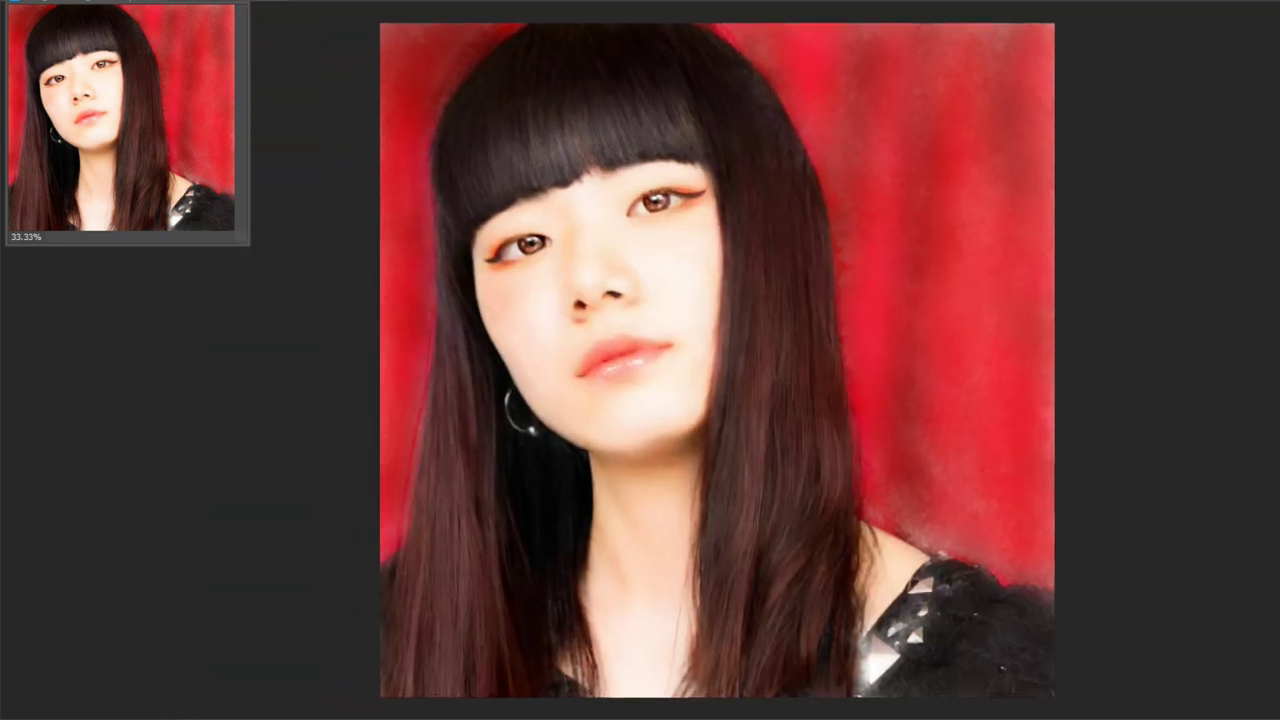
With a different brush preset, darken the hair bottom, right edge, crown and black shoulder
{"action": "right_click", "coordinate": [650, 64]}
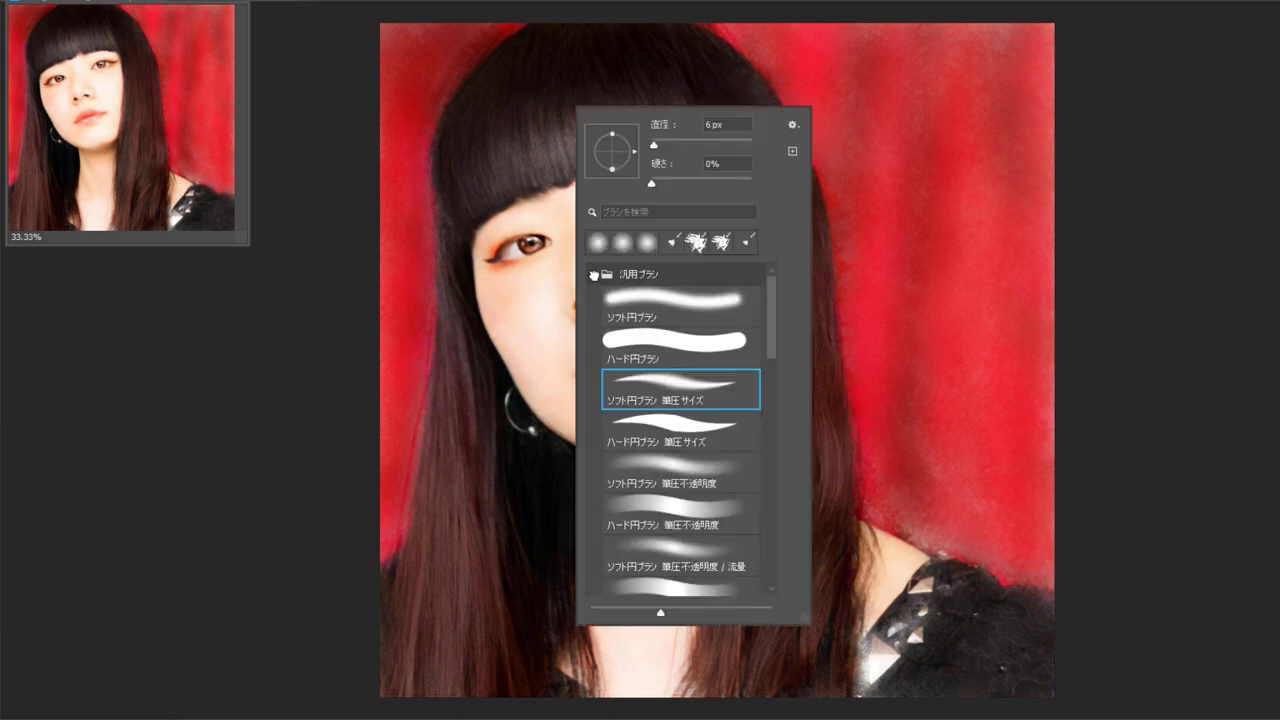
{"action": "left_click", "coordinate": [511, 90]}
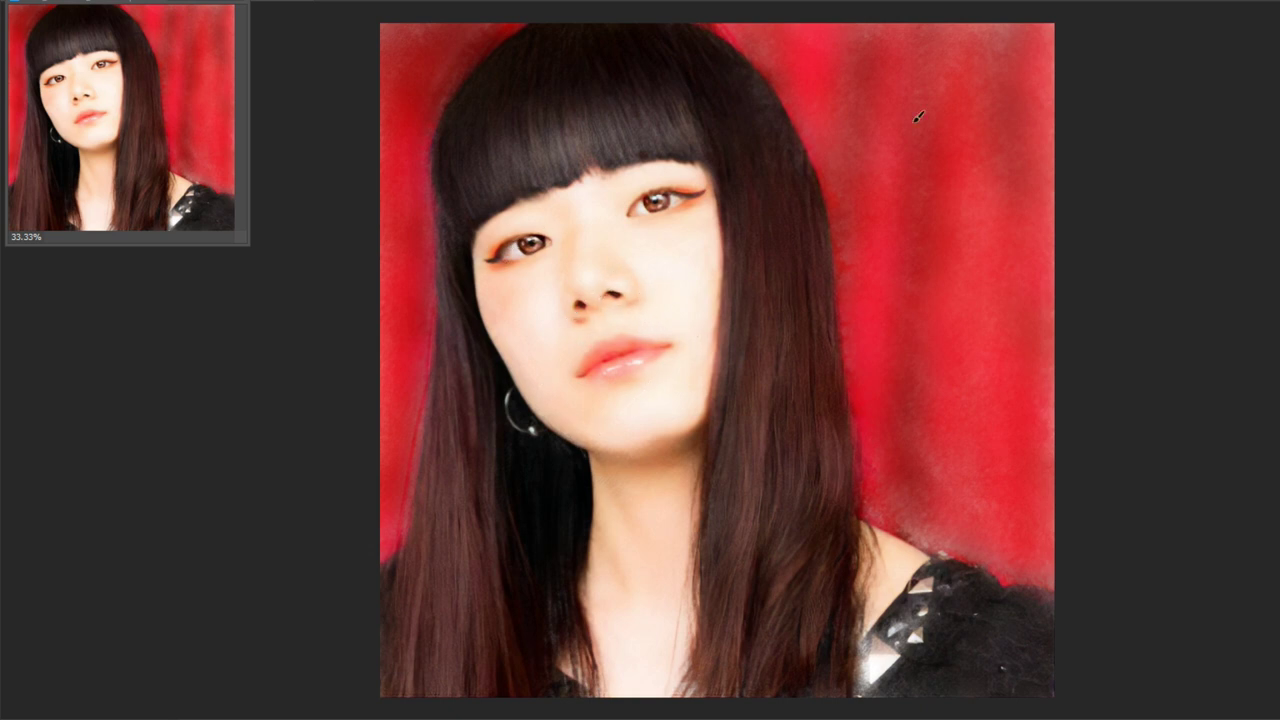
{"action": "left_click_drag", "start_coordinate": [692, 652], "coordinate": [674, 696]}
{"action": "mouse_move", "coordinate": [862, 630]}
{"action": "left_mouse_down"}
{"action": "mouse_move", "coordinate": [860, 696]}
{"action": "mouse_move", "coordinate": [862, 628]}
{"action": "left_mouse_up"}
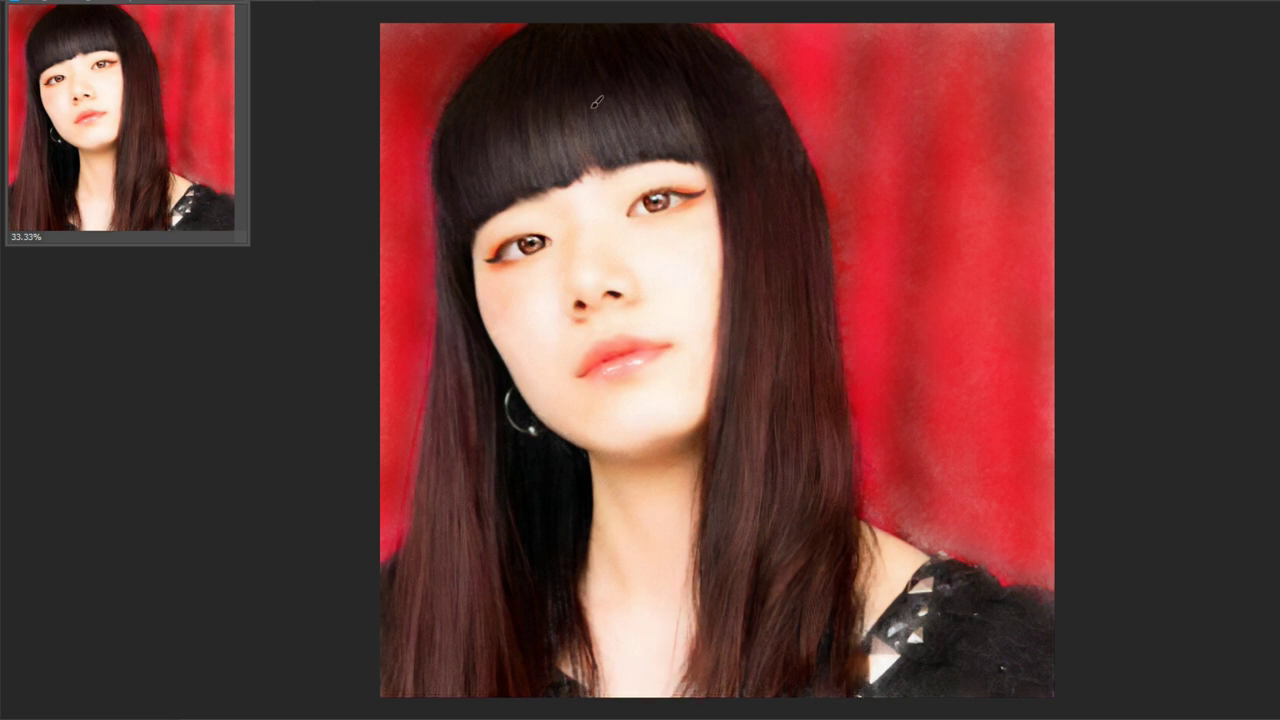
{"action": "left_click_drag", "start_coordinate": [762, 86], "coordinate": [784, 138]}
{"action": "left_click_drag", "start_coordinate": [1030, 592], "coordinate": [1061, 609]}
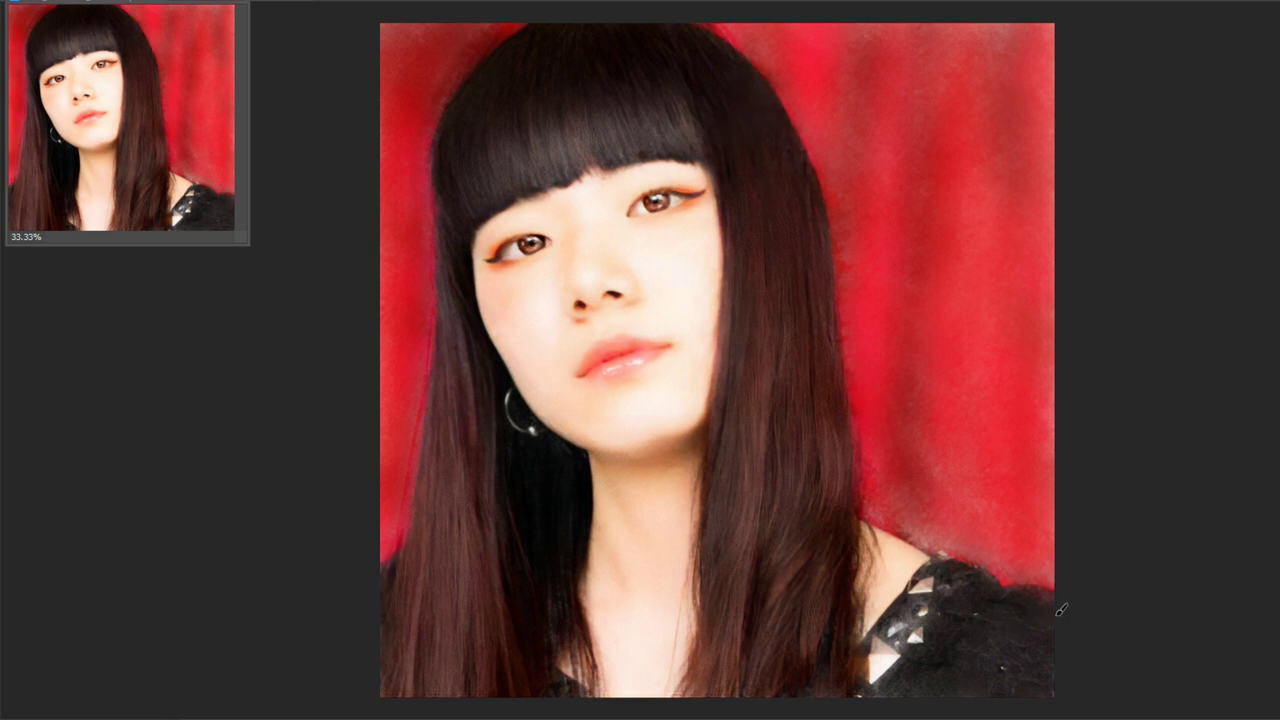
{"action": "left_click_drag", "start_coordinate": [988, 582], "coordinate": [1059, 597]}
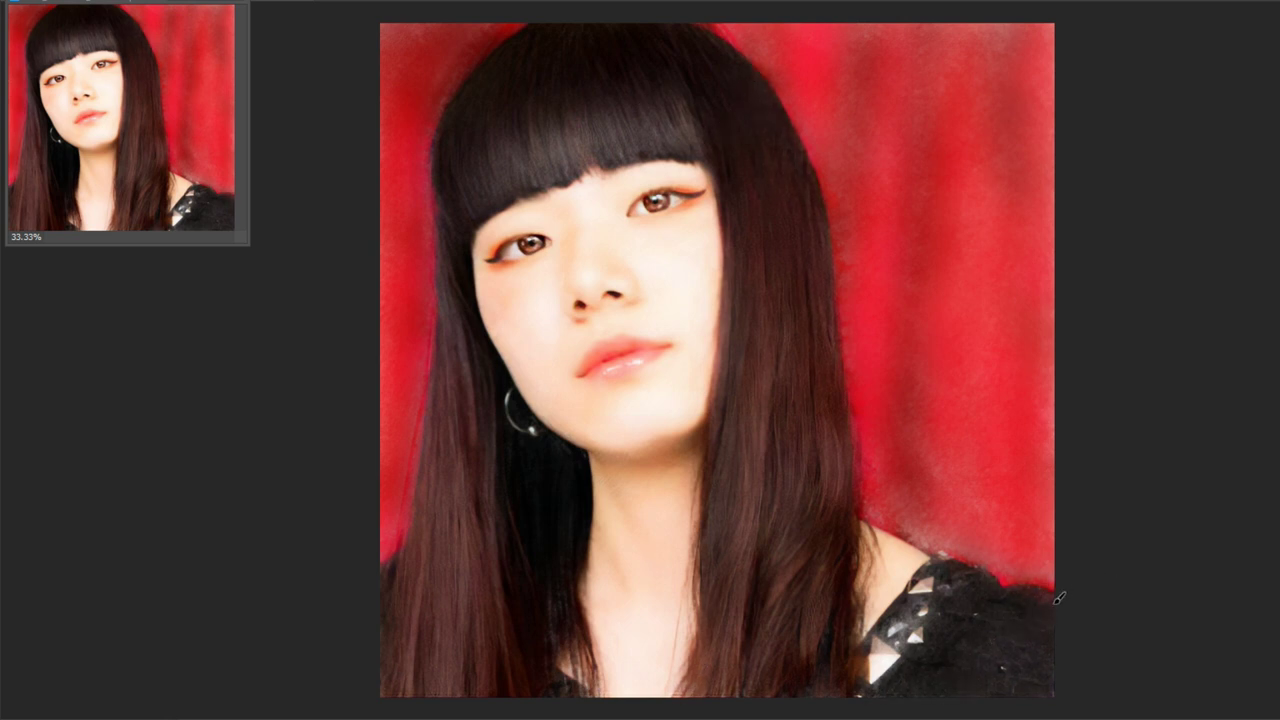
Darken the red background right of the hair and along both edges
{"action": "mouse_move", "coordinate": [849, 329]}
{"action": "left_mouse_down"}
{"action": "mouse_move", "coordinate": [1020, 529]}
{"action": "mouse_move", "coordinate": [869, 388]}
{"action": "mouse_move", "coordinate": [780, 30]}
{"action": "left_mouse_up"}
{"action": "left_click_drag", "start_coordinate": [870, 30], "coordinate": [1050, 405]}
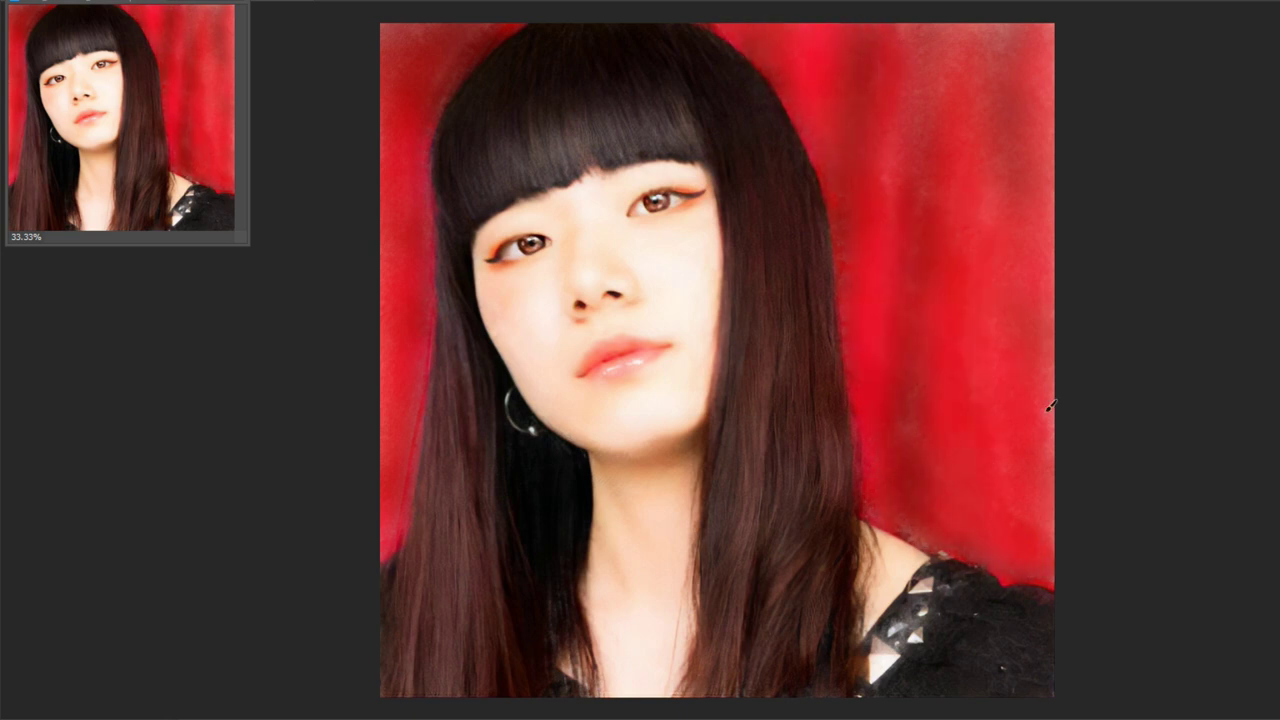
{"action": "left_click_drag", "start_coordinate": [400, 190], "coordinate": [400, 480]}
{"action": "left_click_drag", "start_coordinate": [430, 80], "coordinate": [517, 24]}
{"action": "mouse_move", "coordinate": [900, 26]}
{"action": "left_mouse_down"}
{"action": "mouse_move", "coordinate": [912, 440]}
{"action": "mouse_move", "coordinate": [945, 545]}
{"action": "mouse_move", "coordinate": [1051, 457]}
{"action": "mouse_move", "coordinate": [1040, 405]}
{"action": "left_mouse_up"}
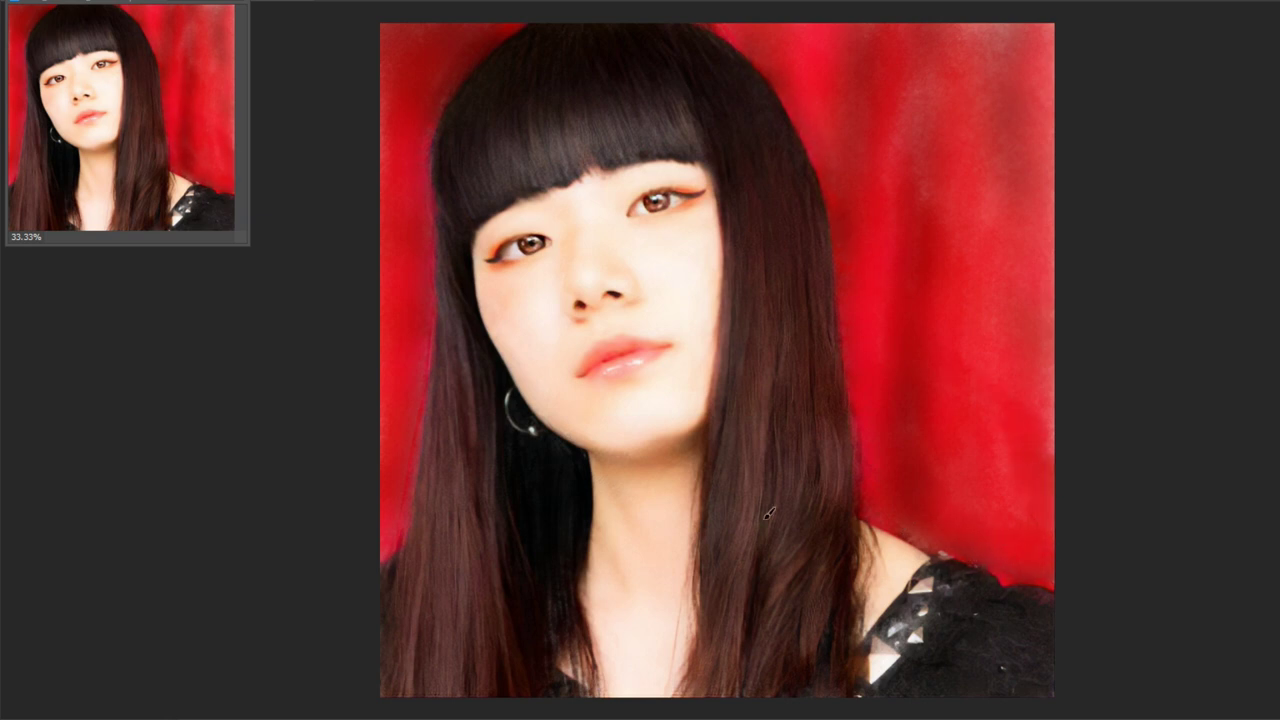
Switch brush preset and deepen the red background further on both sides
{"action": "right_click", "coordinate": [769, 513]}
{"action": "left_click", "coordinate": [578, 247]}
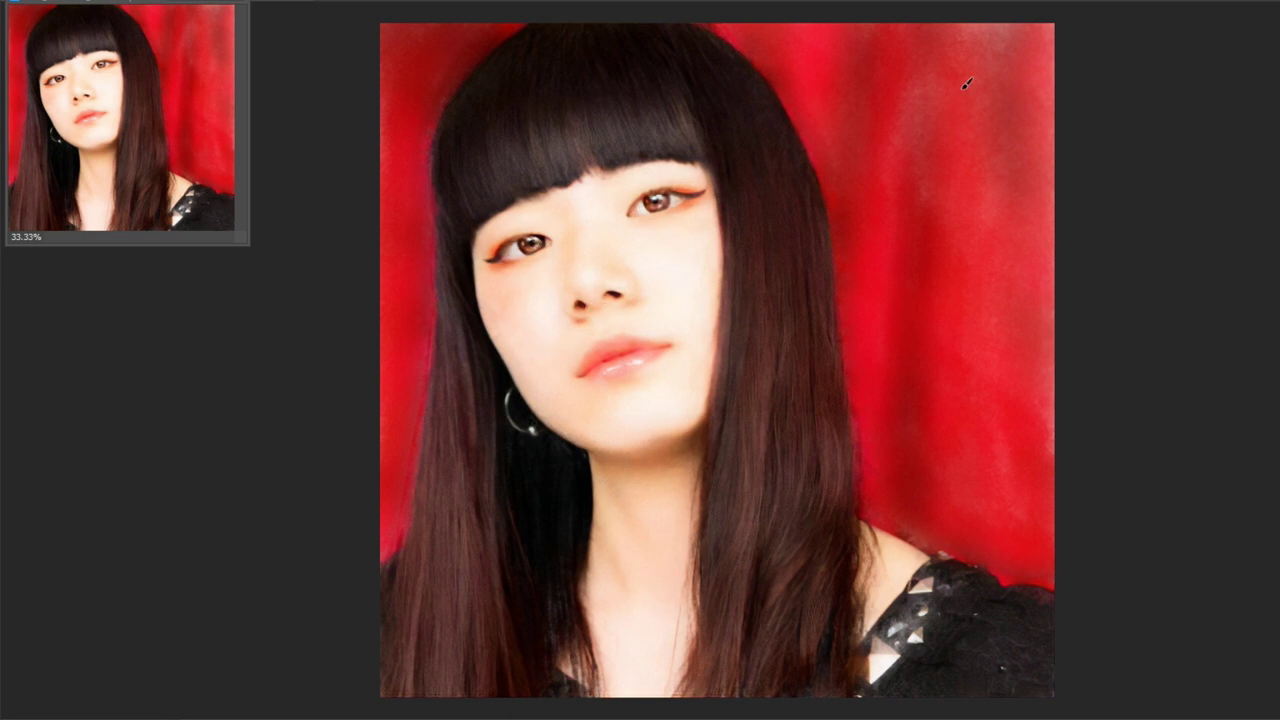
{"action": "mouse_move", "coordinate": [1030, 28]}
{"action": "left_mouse_down"}
{"action": "mouse_move", "coordinate": [1006, 49]}
{"action": "mouse_move", "coordinate": [1040, 400]}
{"action": "mouse_move", "coordinate": [971, 463]}
{"action": "left_mouse_up"}
{"action": "left_click_drag", "start_coordinate": [395, 180], "coordinate": [366, 609]}
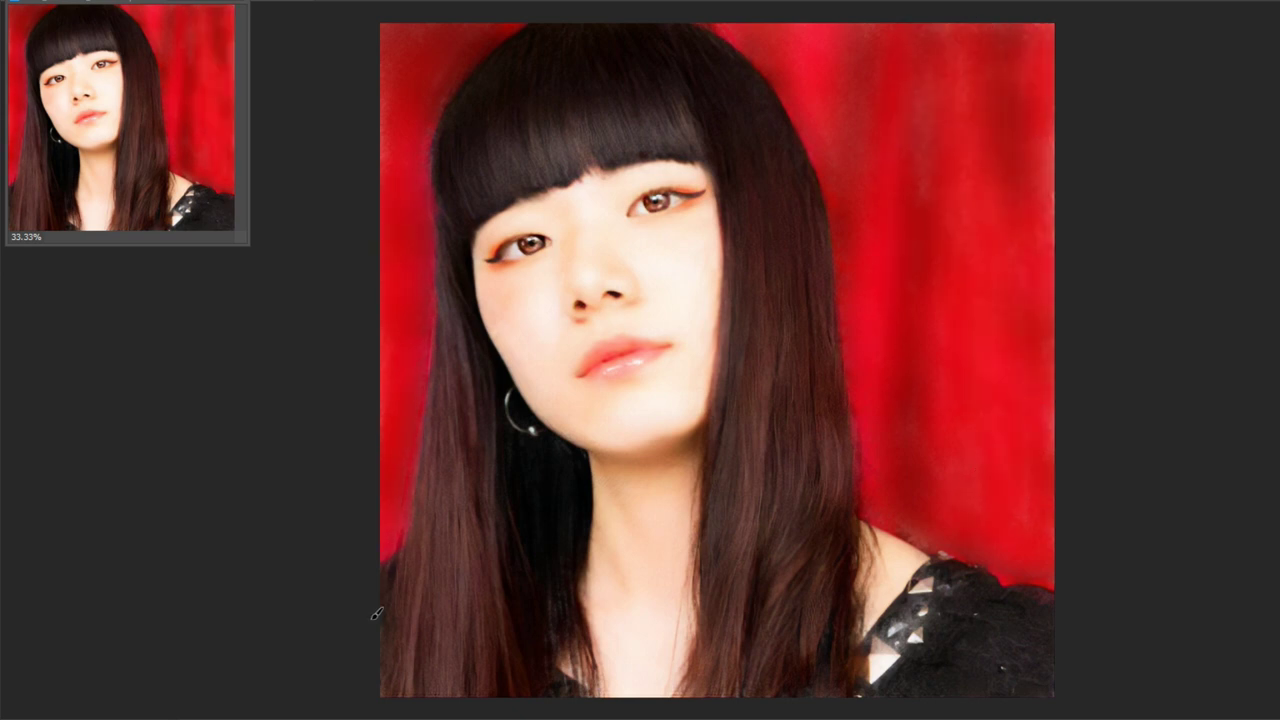
Select a soft round brush from the brush presets, then zoom out to view the whole portrait
{"action": "right_click", "coordinate": [624, 214]}
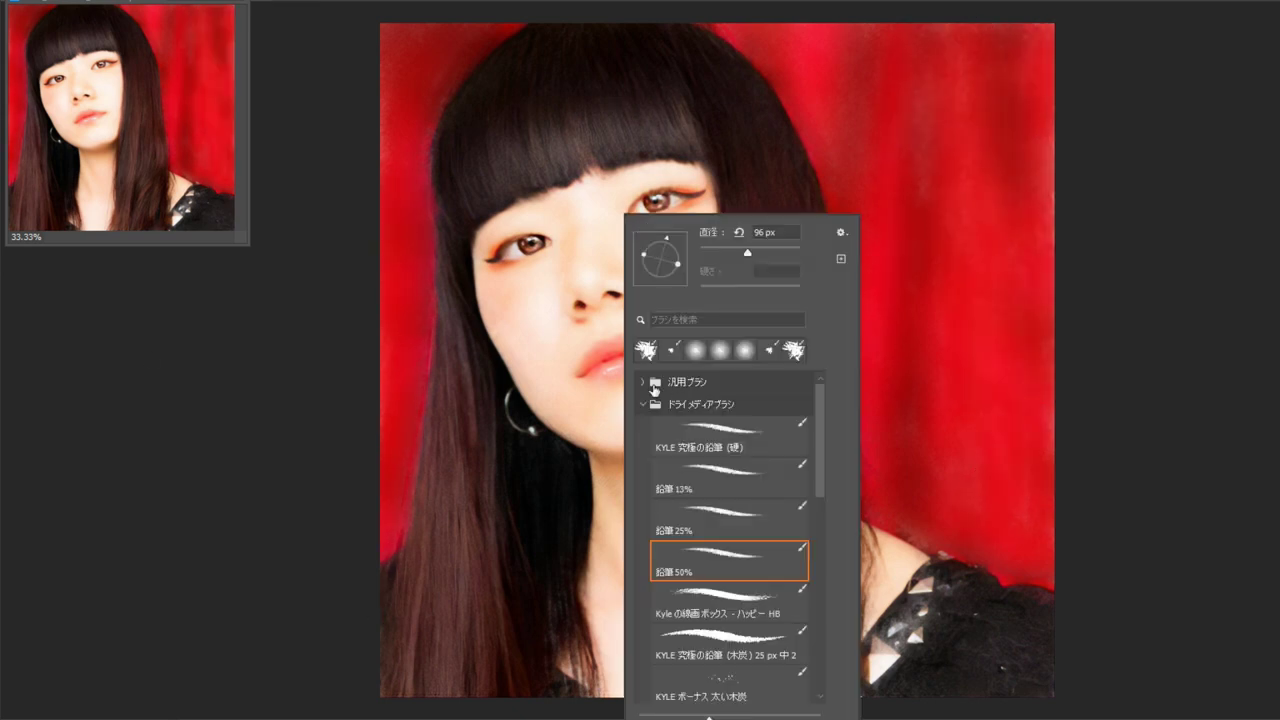
{"action": "scroll", "coordinate": [720, 500], "scroll_direction": "up", "scroll_amount": 3}
{"action": "left_click", "coordinate": [720, 491]}
{"action": "key", "text": "Return"}
{"action": "scroll", "coordinate": [680, 357], "scroll_direction": "up", "scroll_amount": 2}
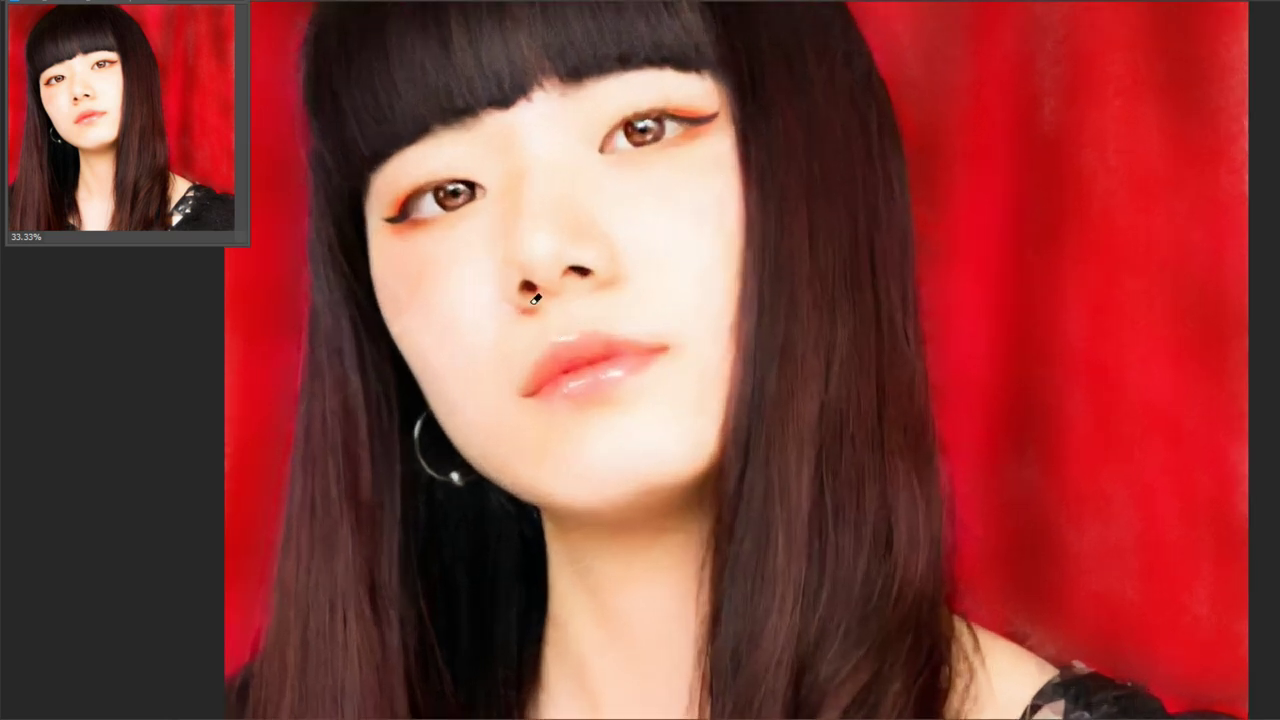
{"action": "key", "text": "ctrl+minus"}
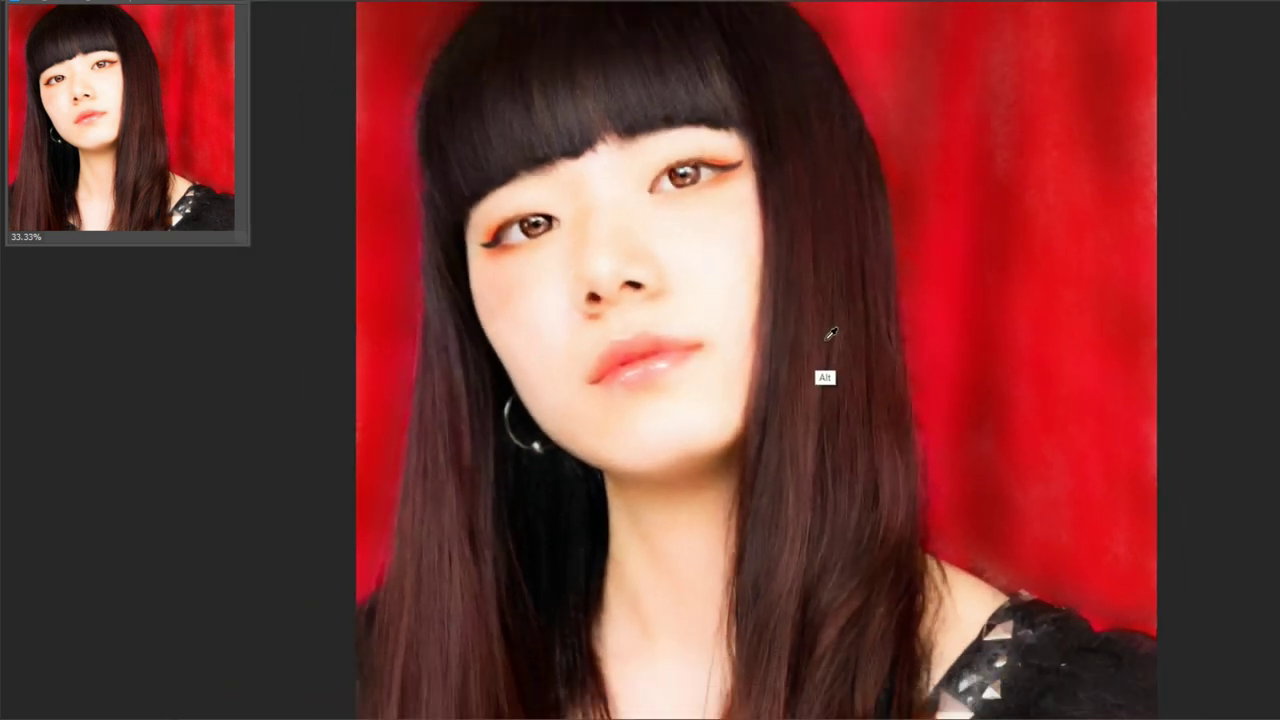